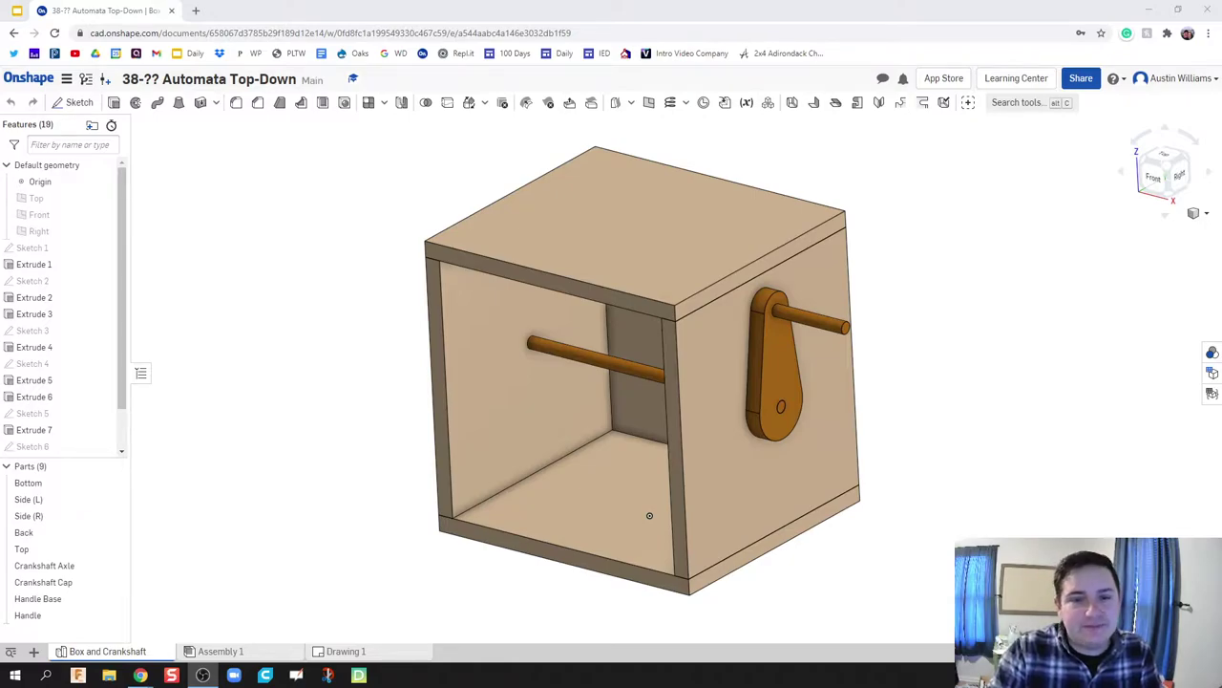
Step: Start a file import and browse to the D:\Snagit folder to pick cam images
middle_drag(289, 483, 284, 488)
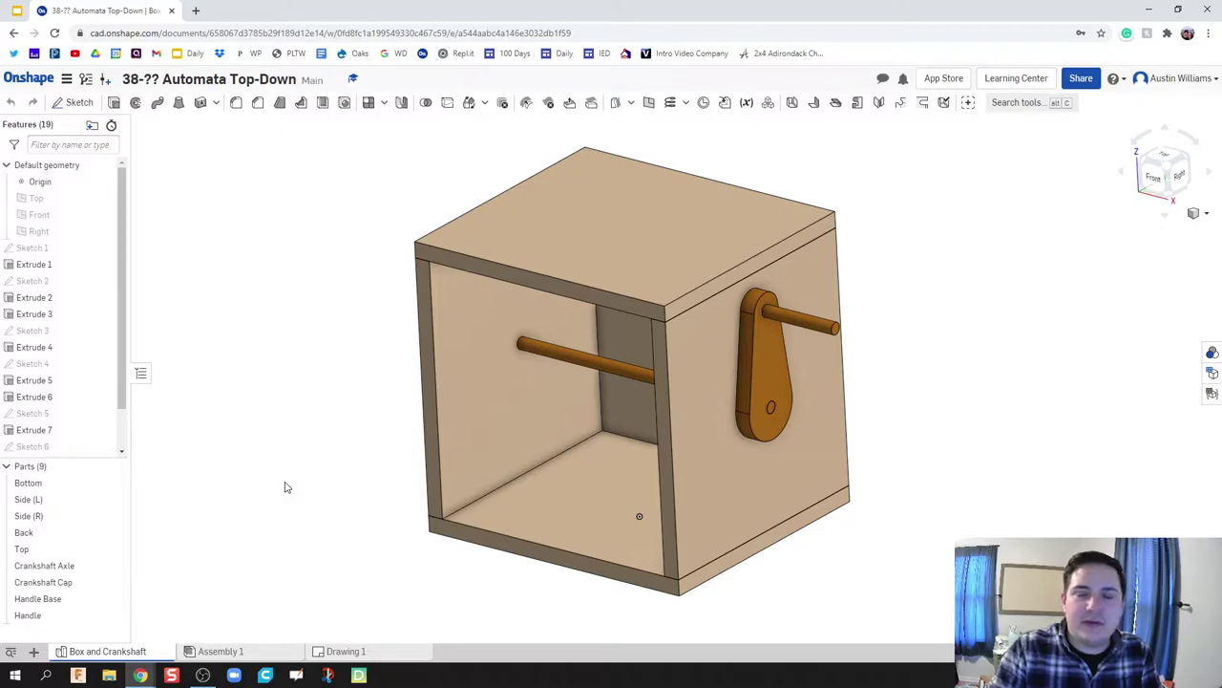
click(34, 650)
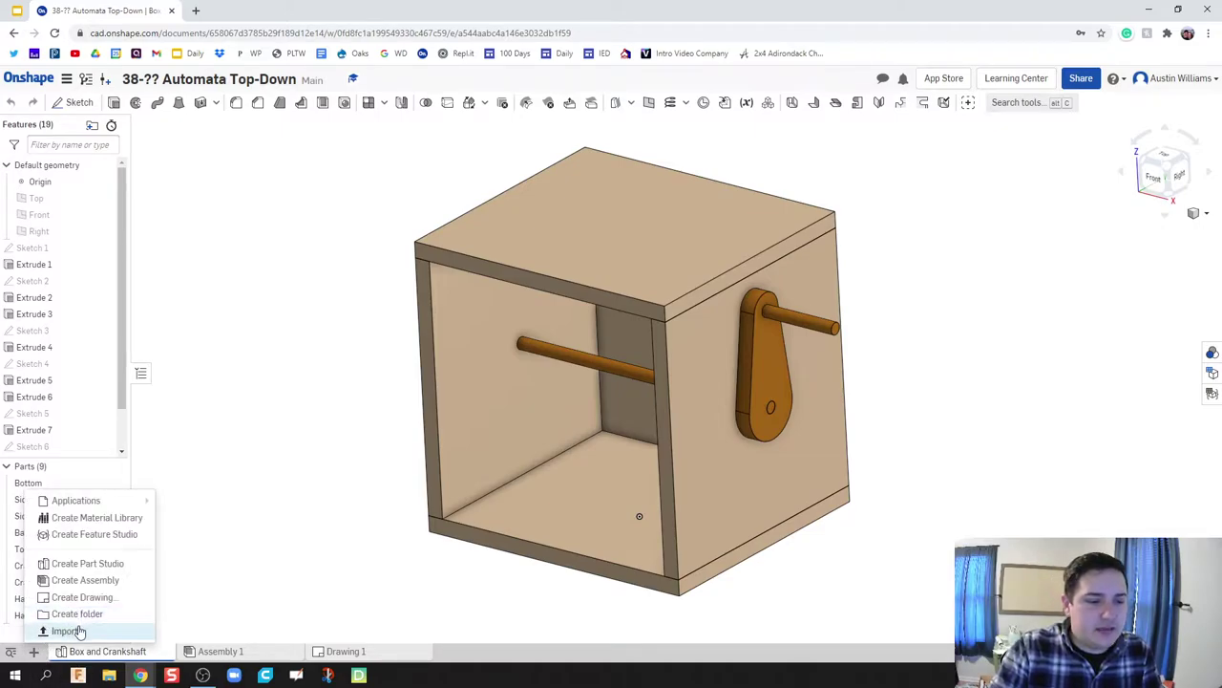
click(61, 630)
click(60, 253)
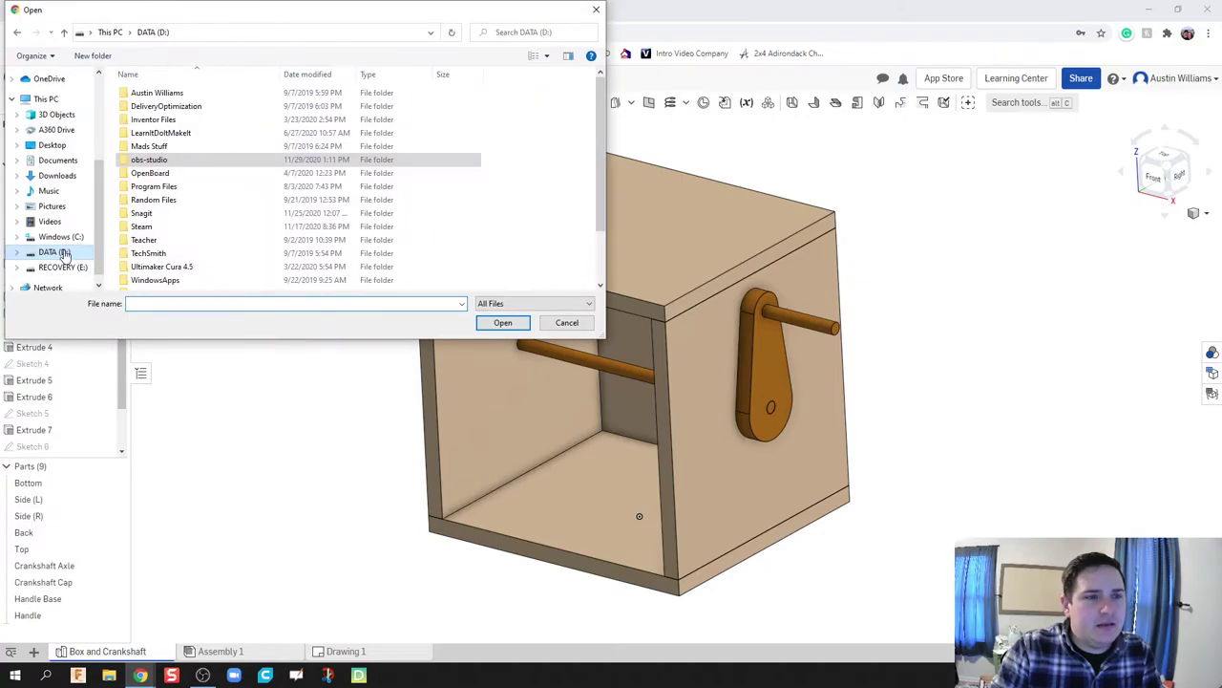
double_click(143, 213)
click(302, 107)
click(418, 122)
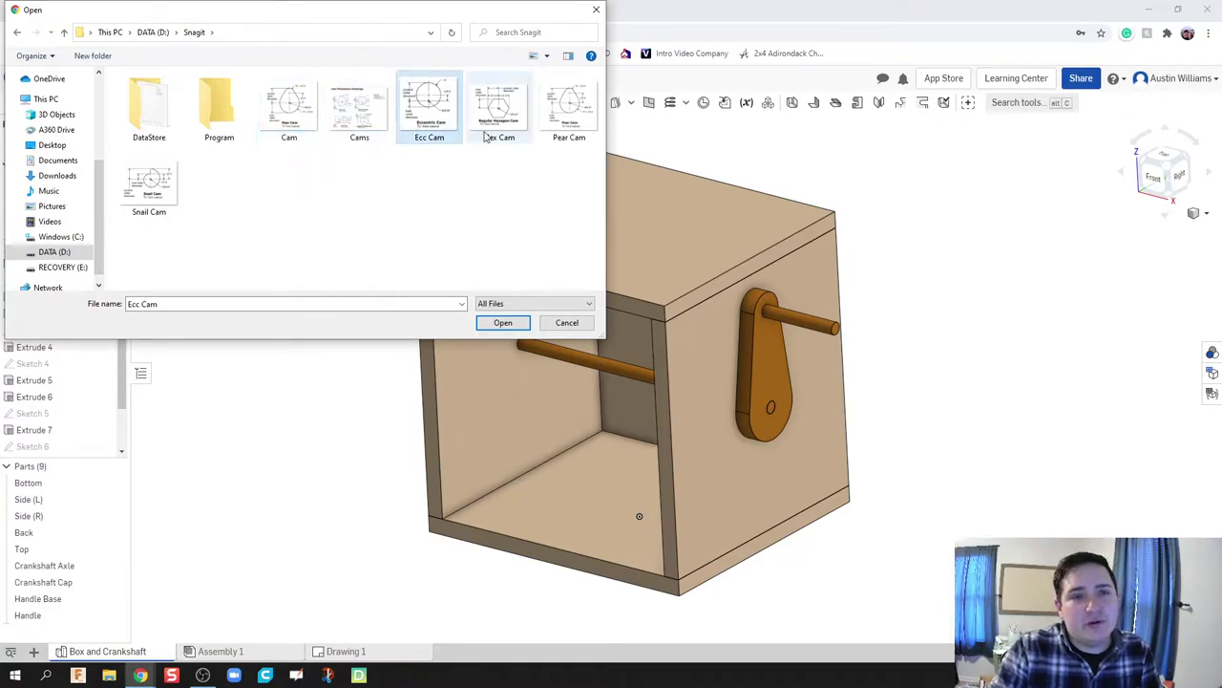
click(487, 126)
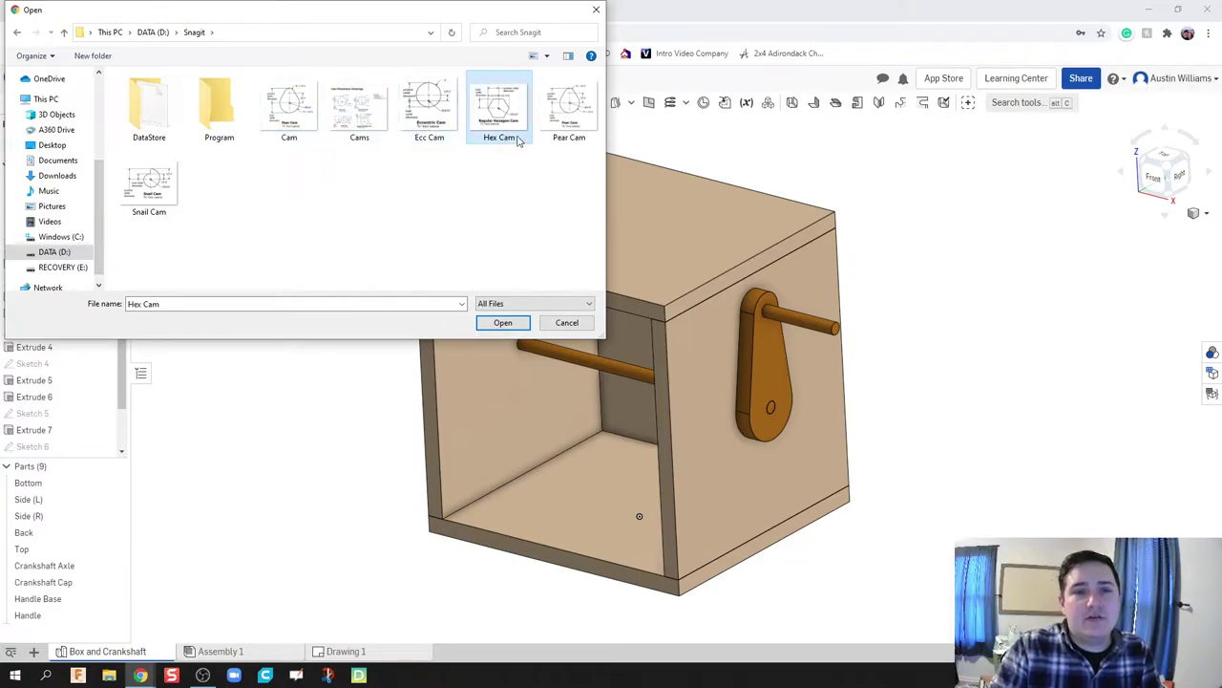
click(567, 125)
click(150, 201)
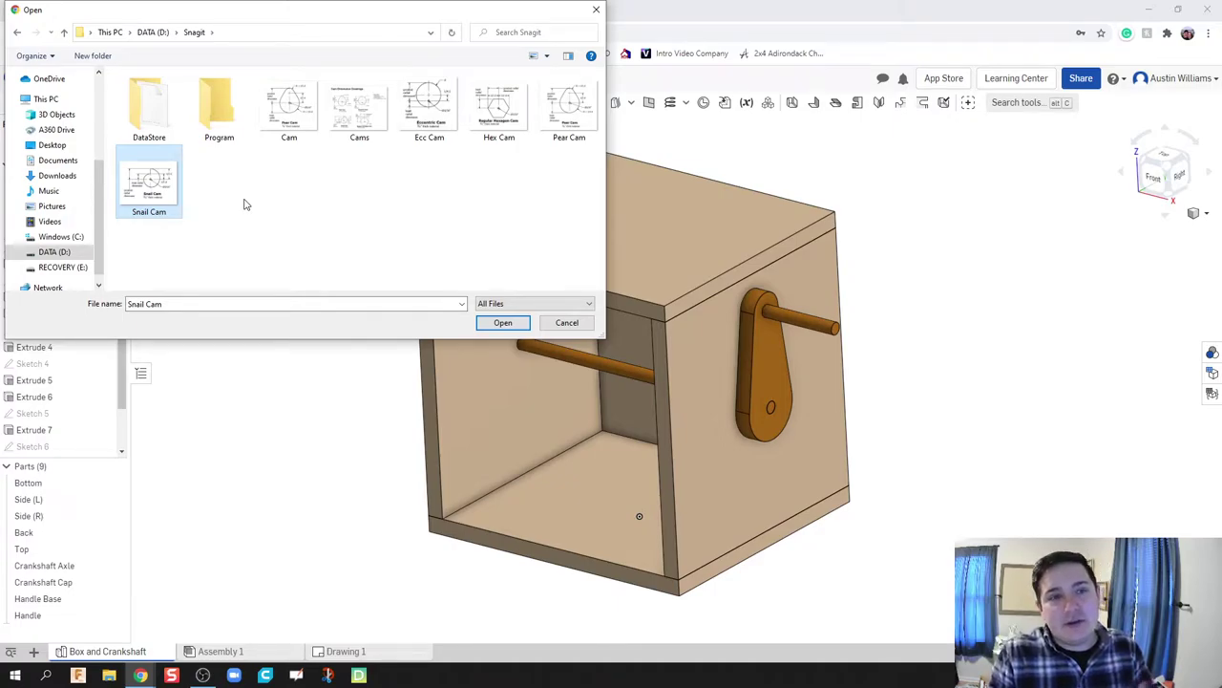
Step: Upload the Ecc, Hex, Pear and Snail Cam images together, then clear the upload notifications
click(435, 126)
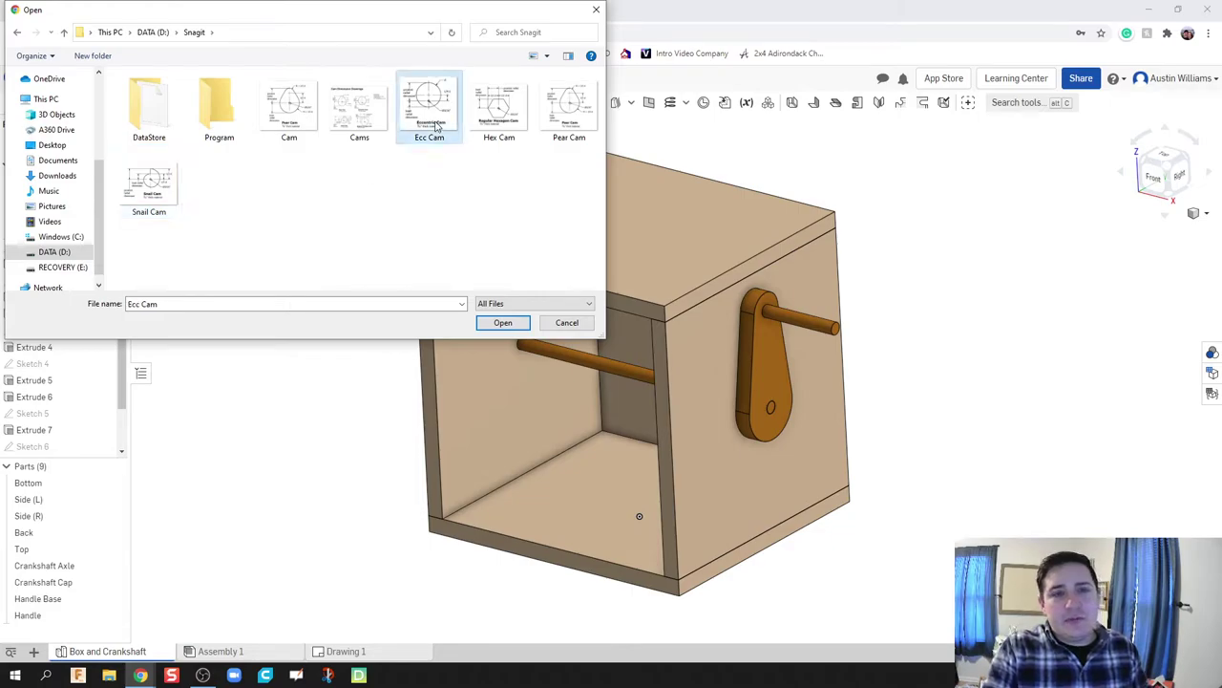
click(551, 120)
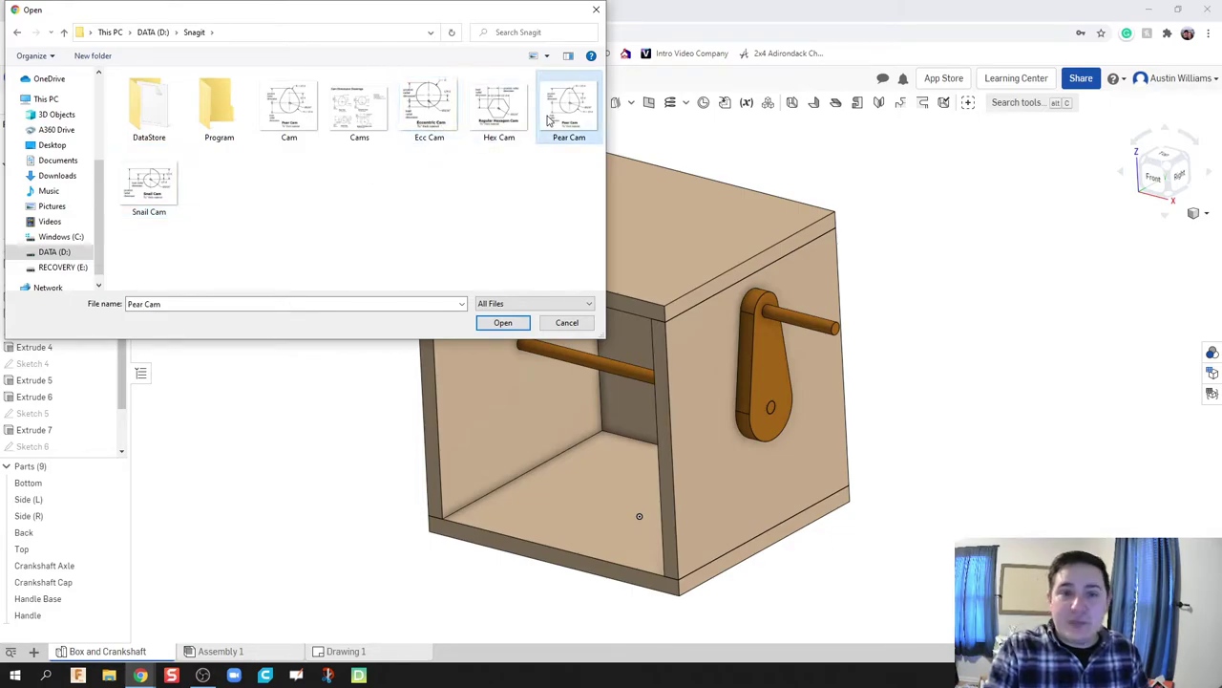
click(453, 137)
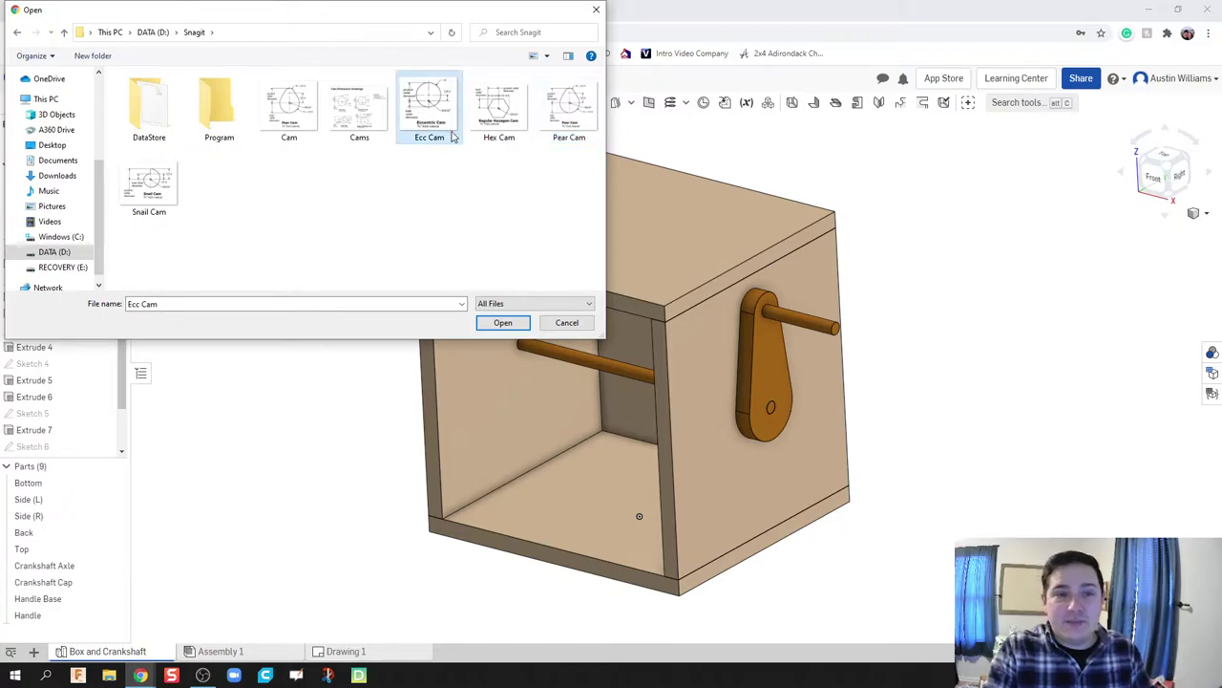
shift+click(157, 191)
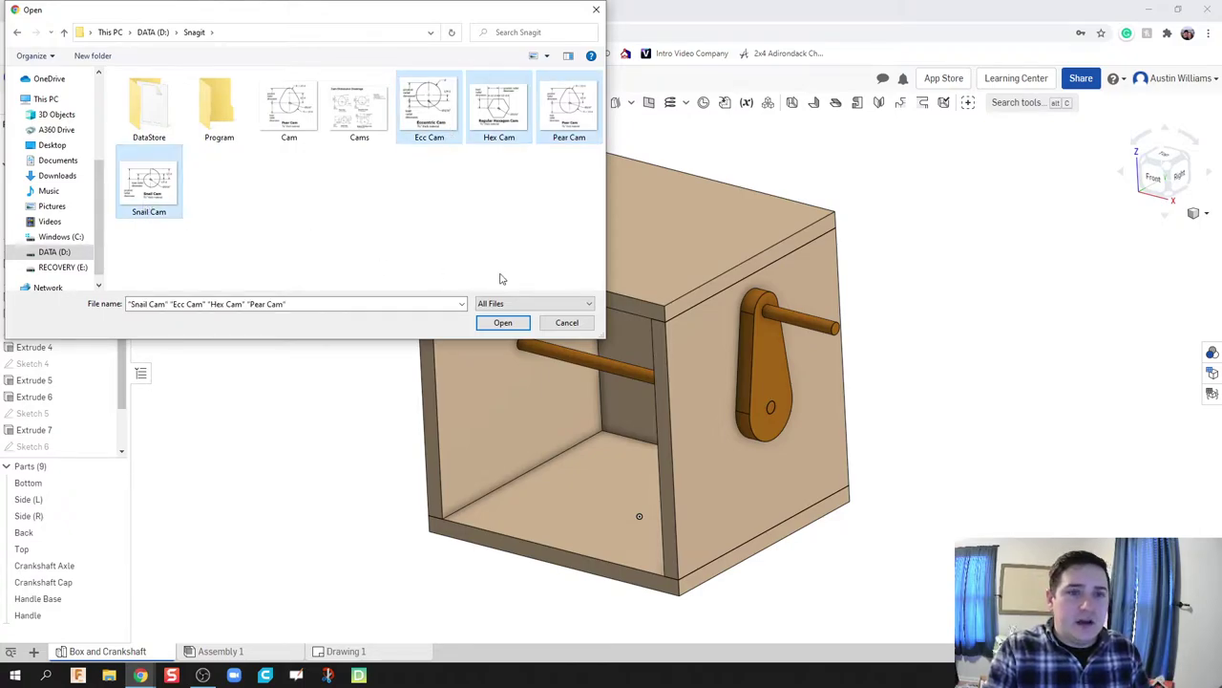
click(502, 323)
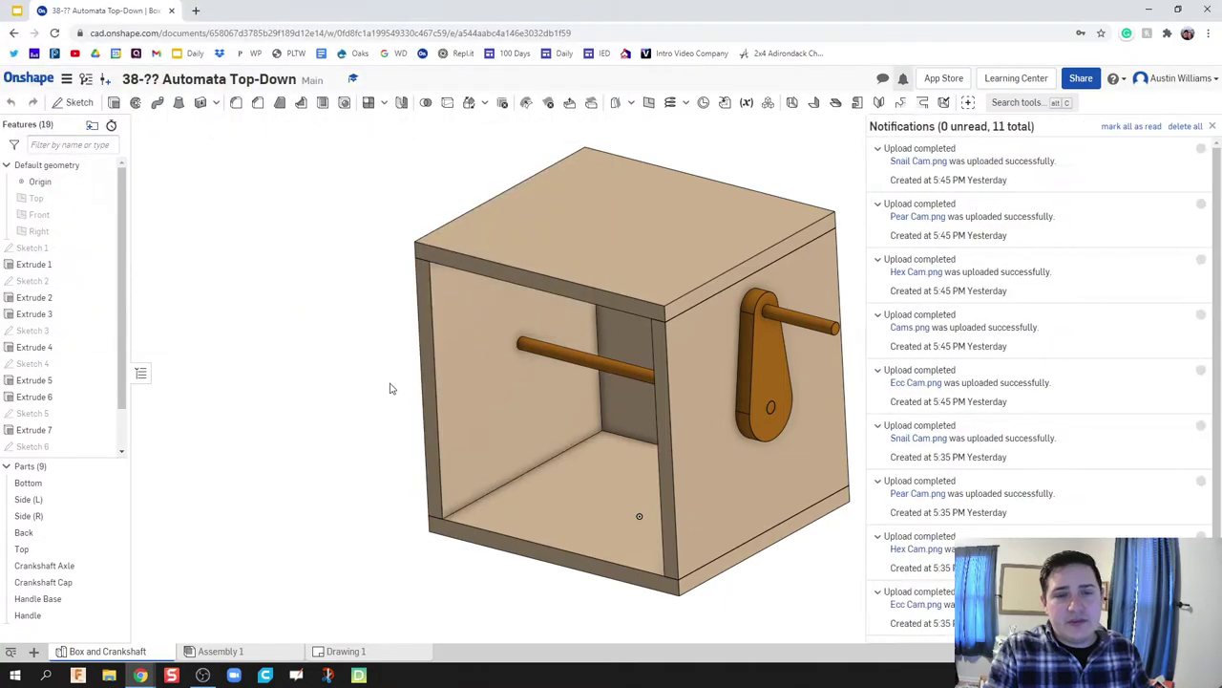
click(1104, 128)
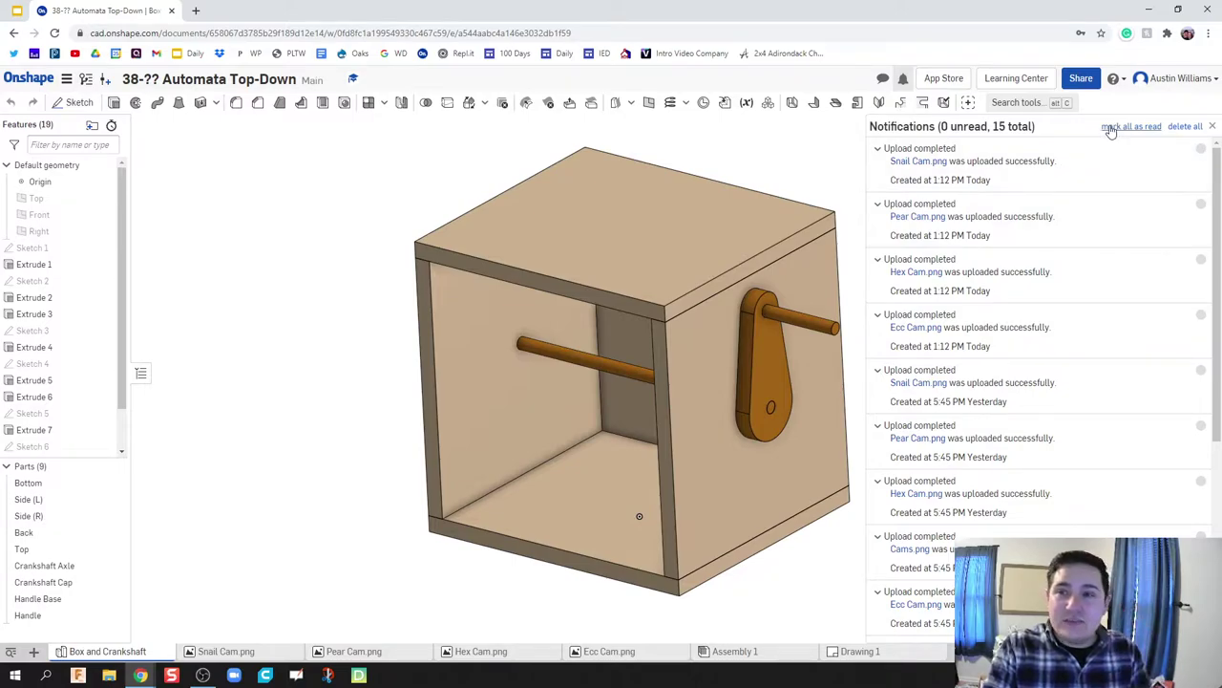
click(1210, 126)
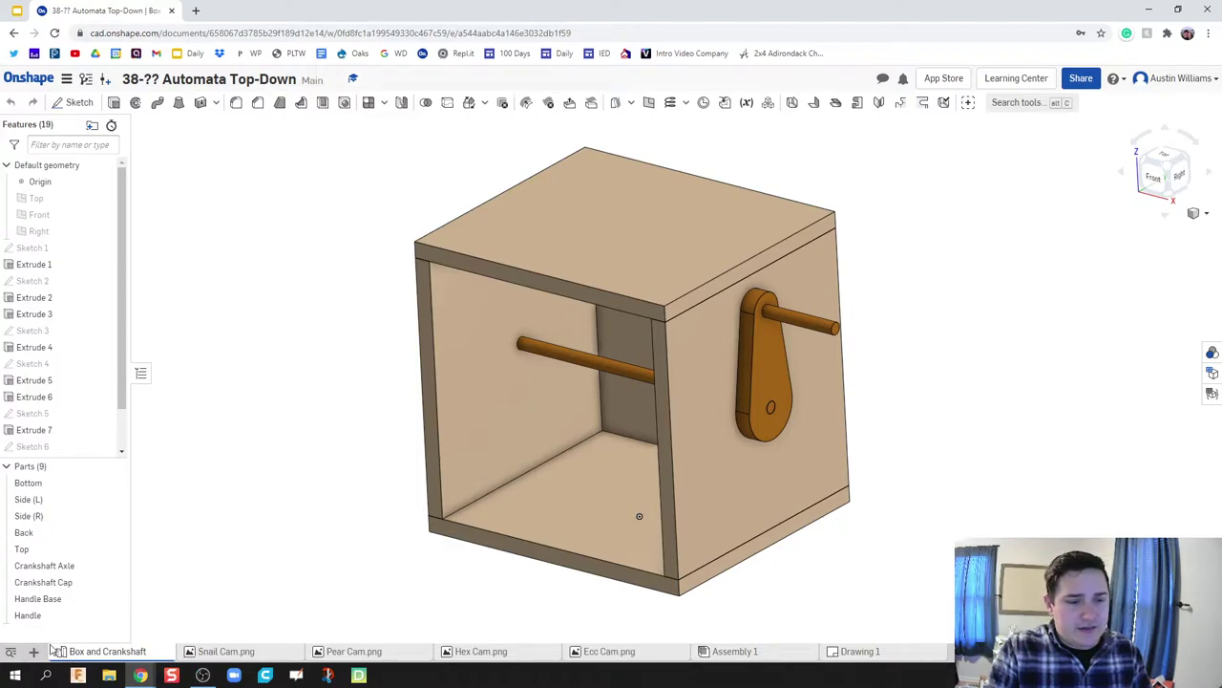
Step: Create Part Studio 1 and hide its Top and Front planes
click(33, 651)
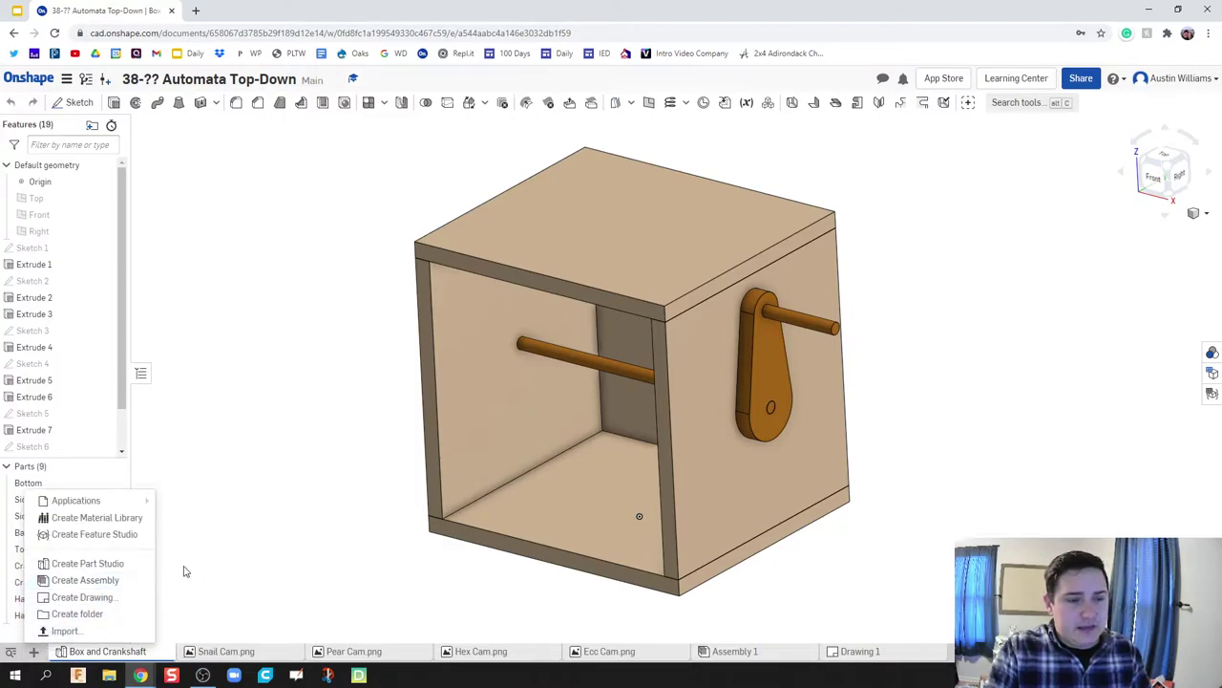
click(87, 564)
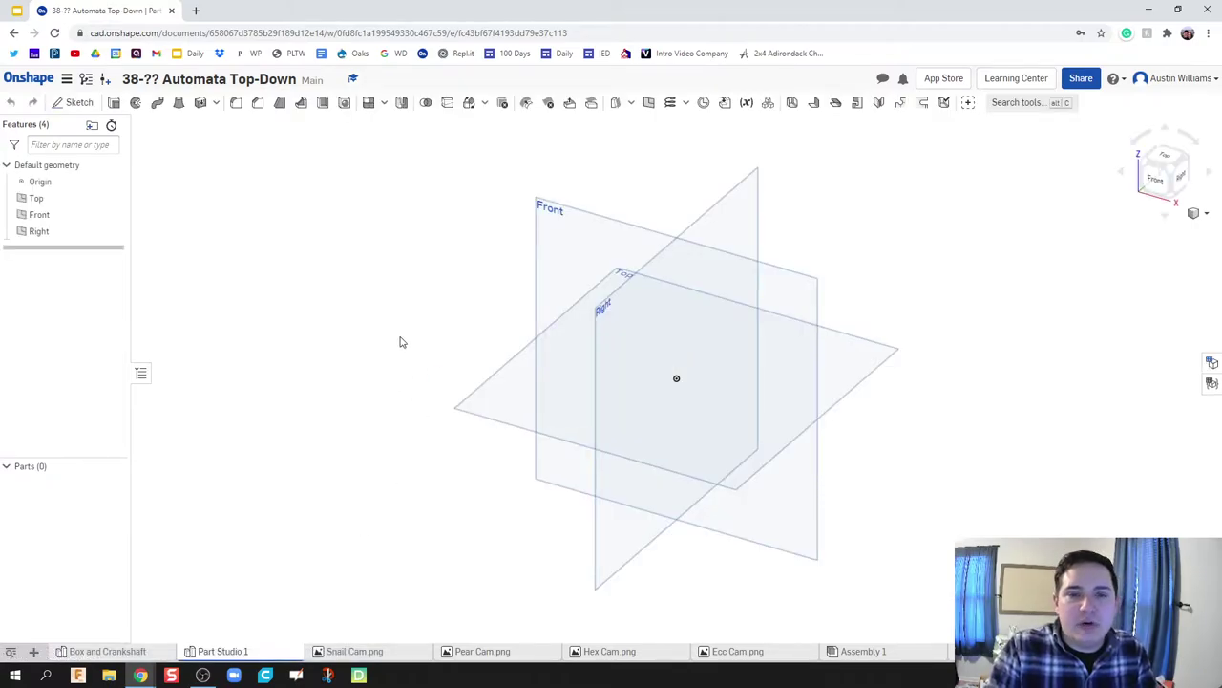
scroll(362, 310, down, 1)
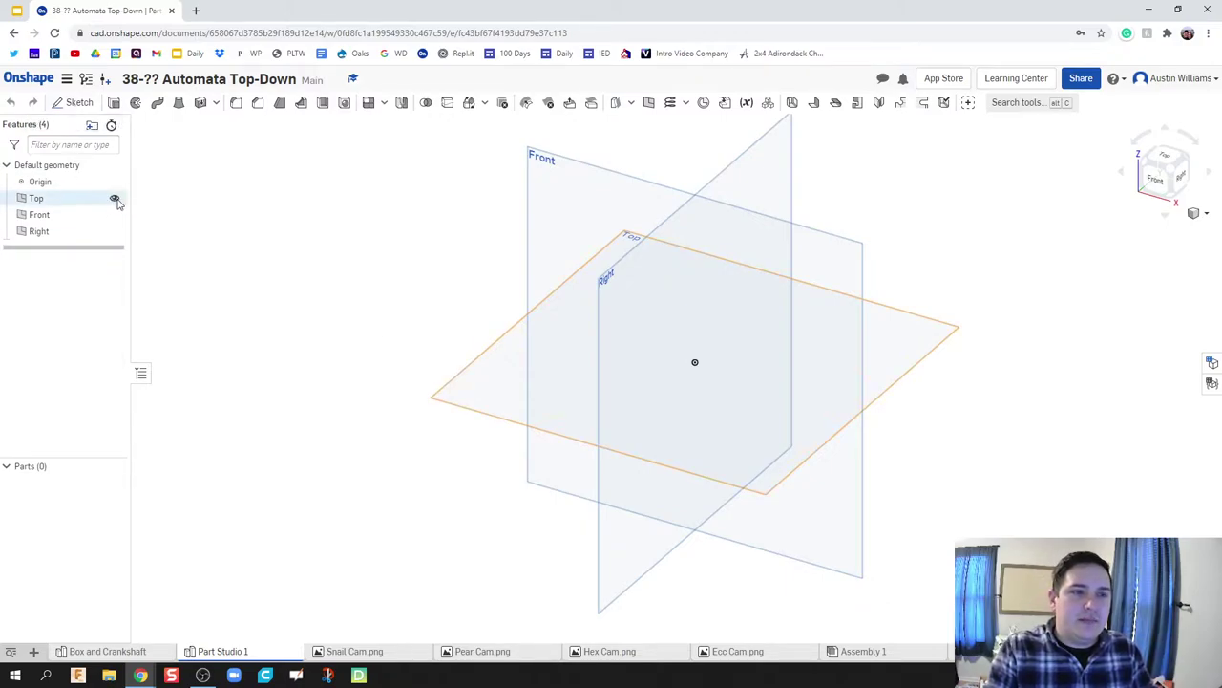
click(115, 198)
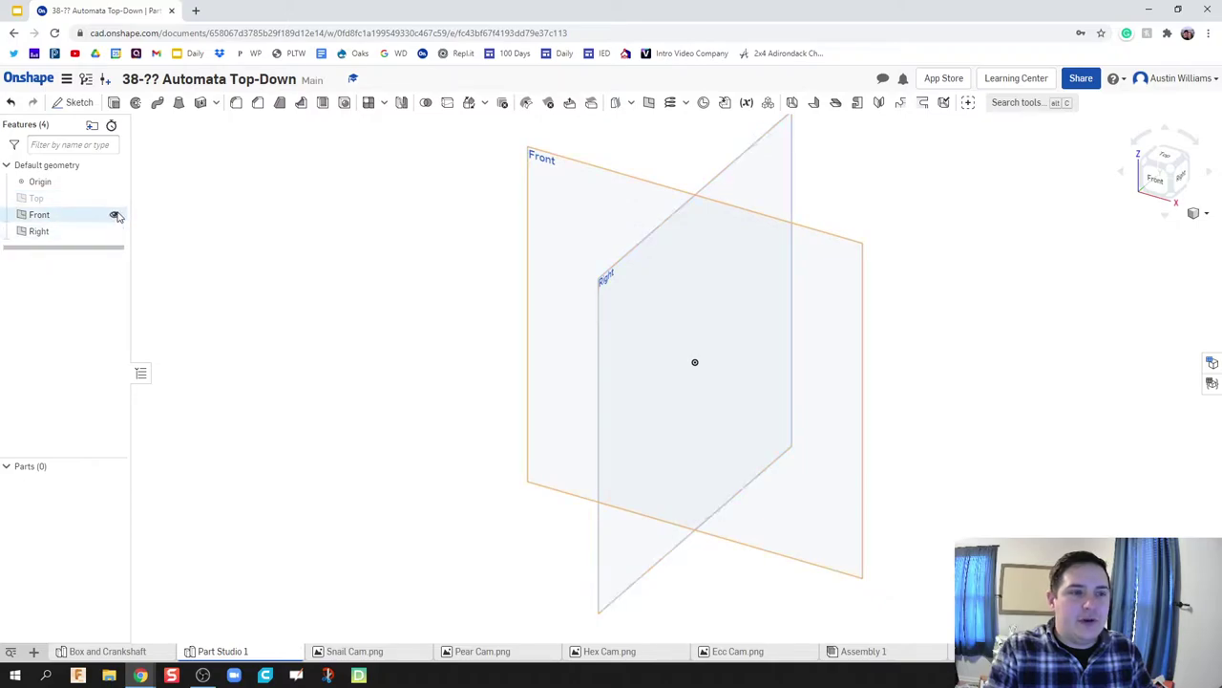
click(115, 216)
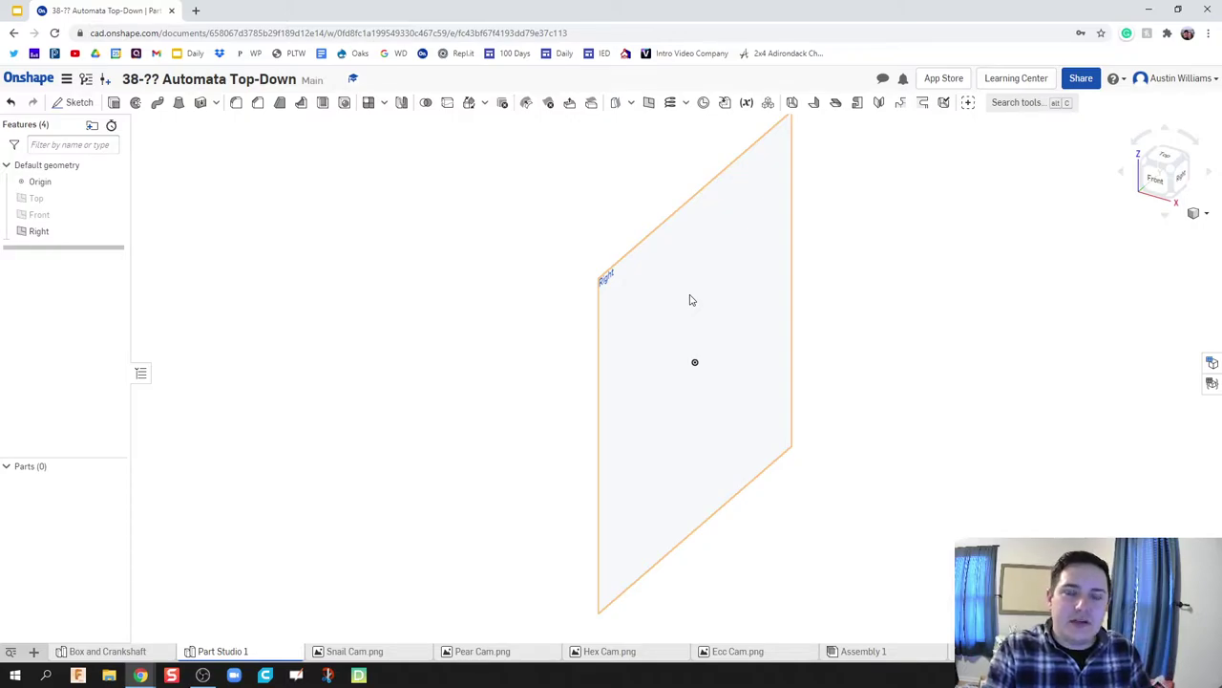
Step: Start a sketch on the Right plane, viewed normal to the plane
click(80, 102)
click(650, 274)
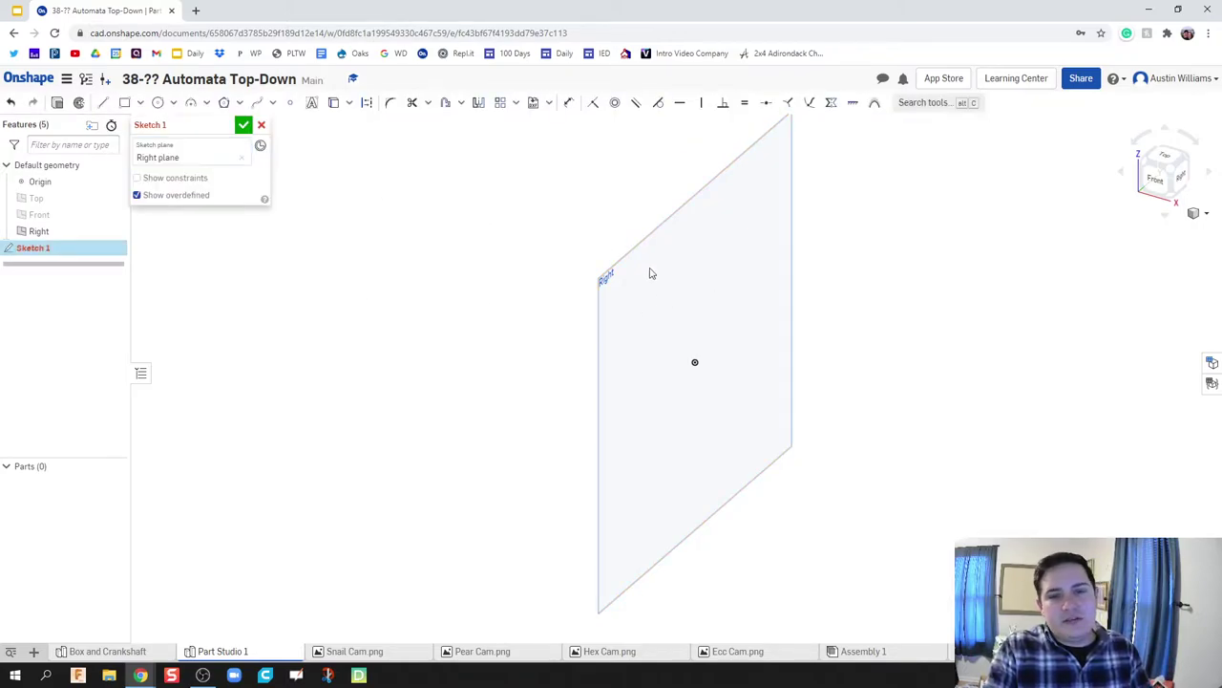
right_click(651, 274)
click(710, 442)
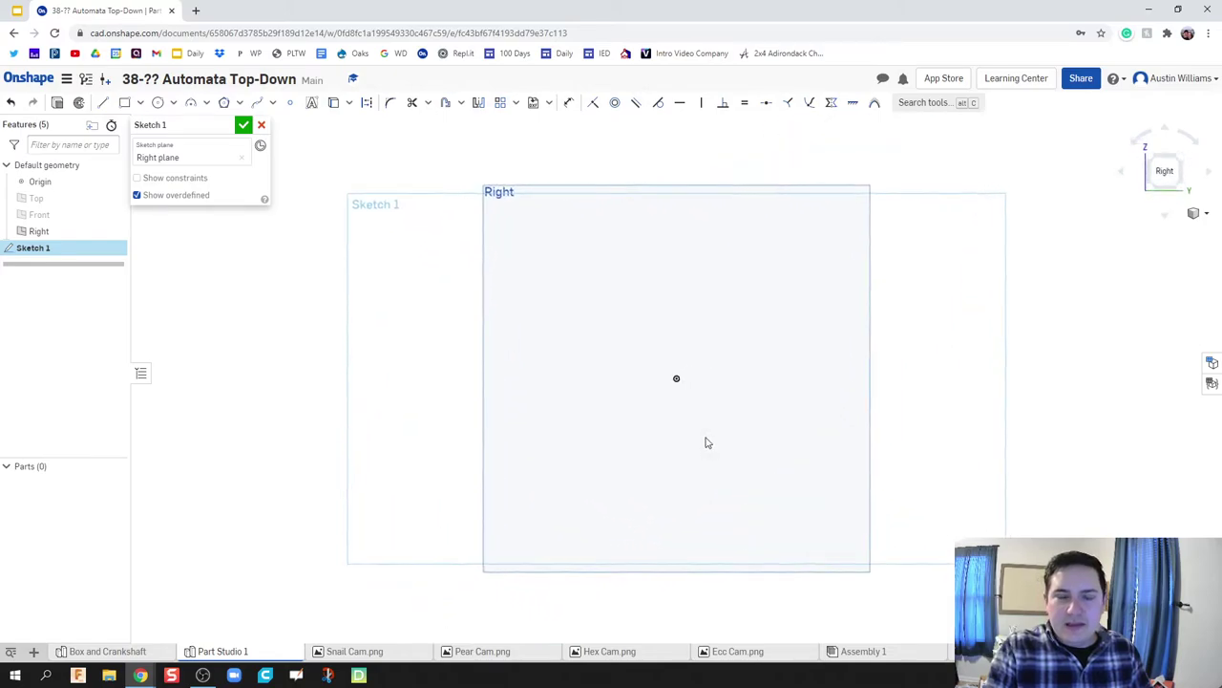
Step: Insert the Ecc Cam.png reference image beside the origin and centre the view
click(549, 103)
click(559, 145)
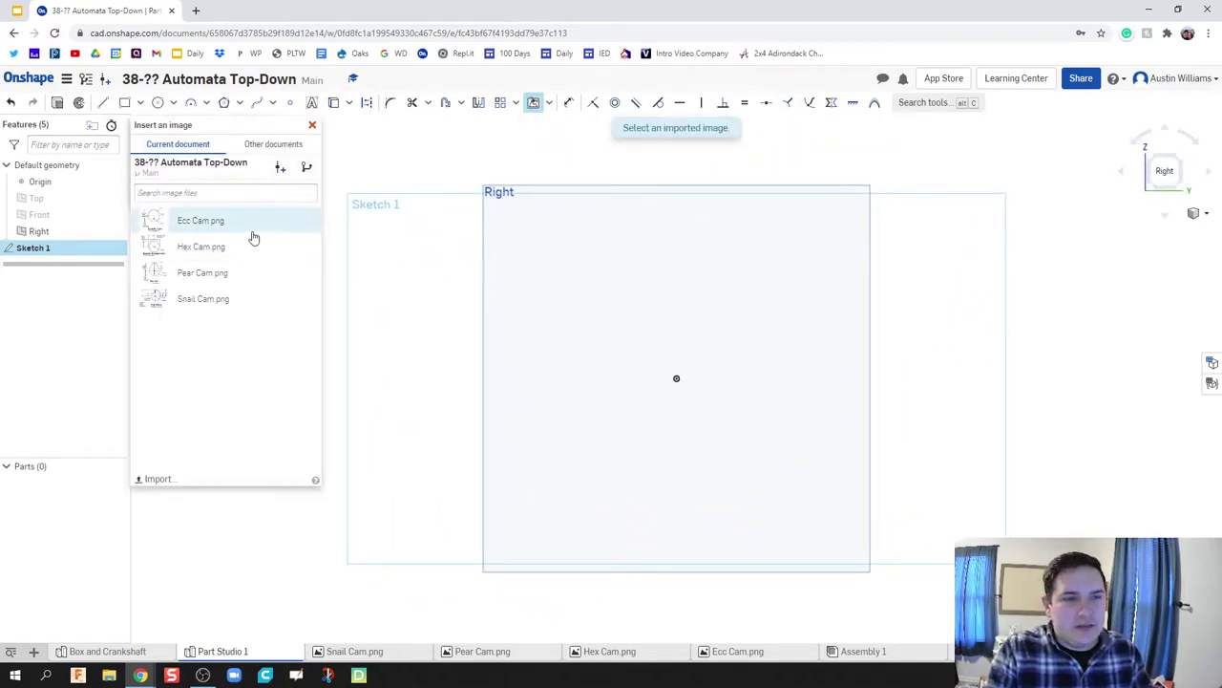
click(187, 223)
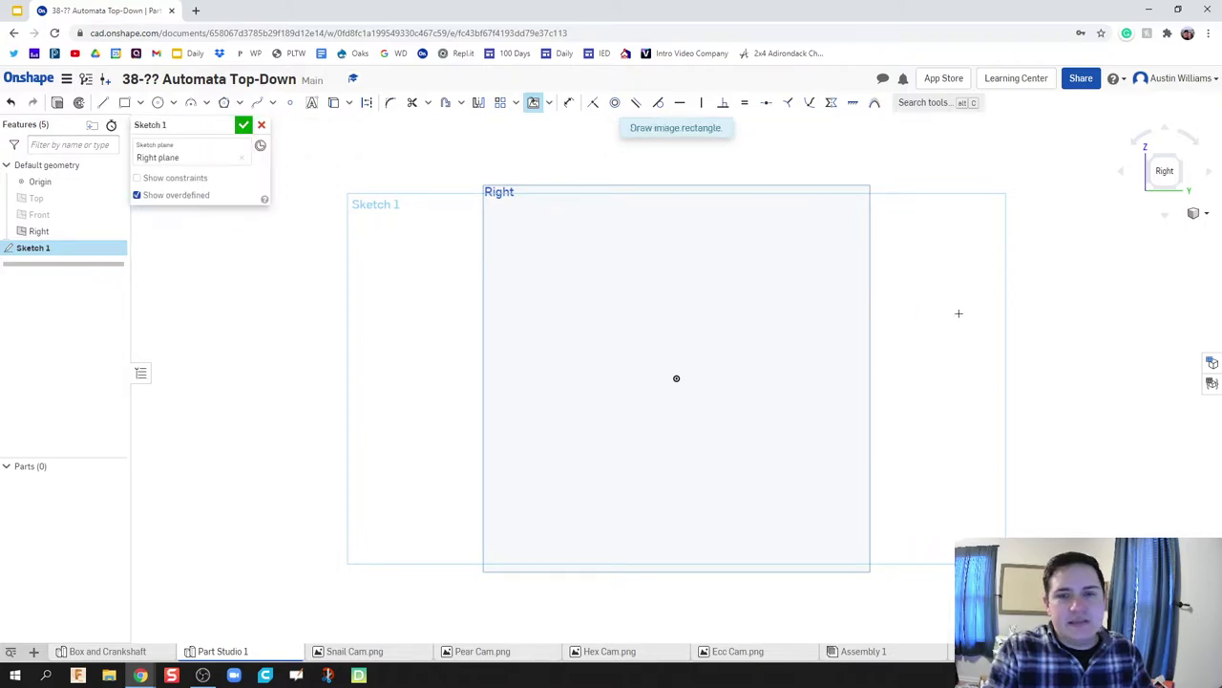
drag(923, 258, 1197, 511)
middle_drag(1098, 573, 914, 541)
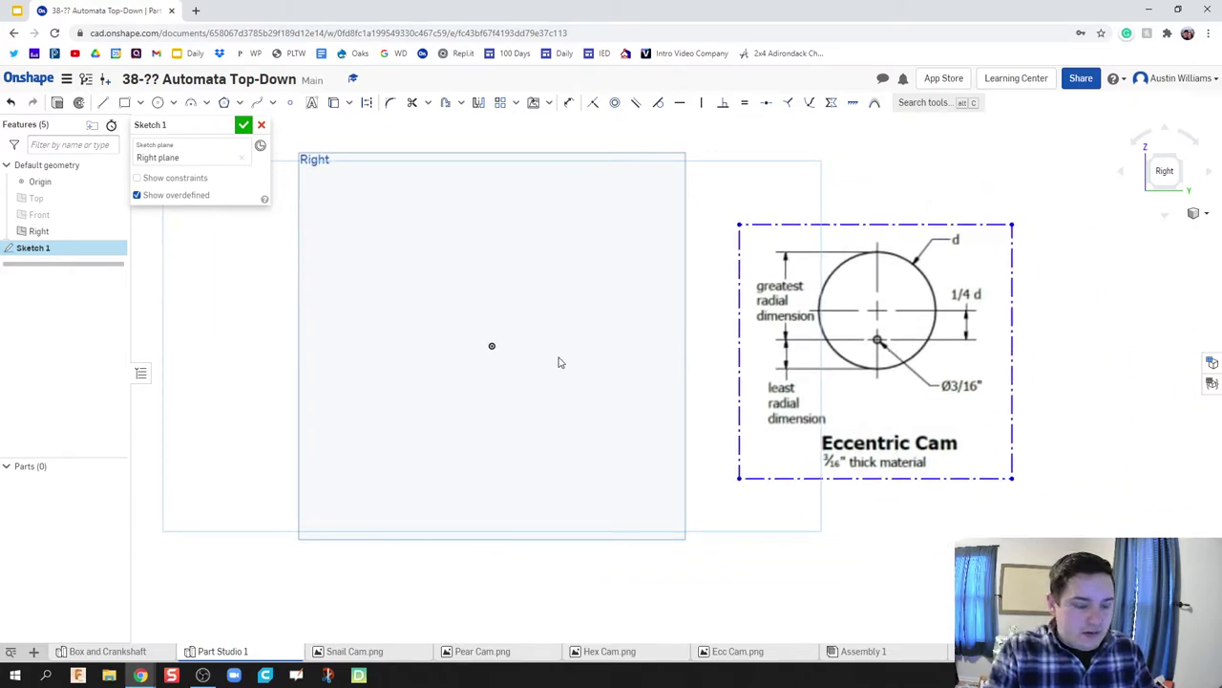
Step: Draw a small and a larger circle, both centred at the origin
key(c)
click(492, 346)
click(495, 370)
click(492, 346)
click(508, 429)
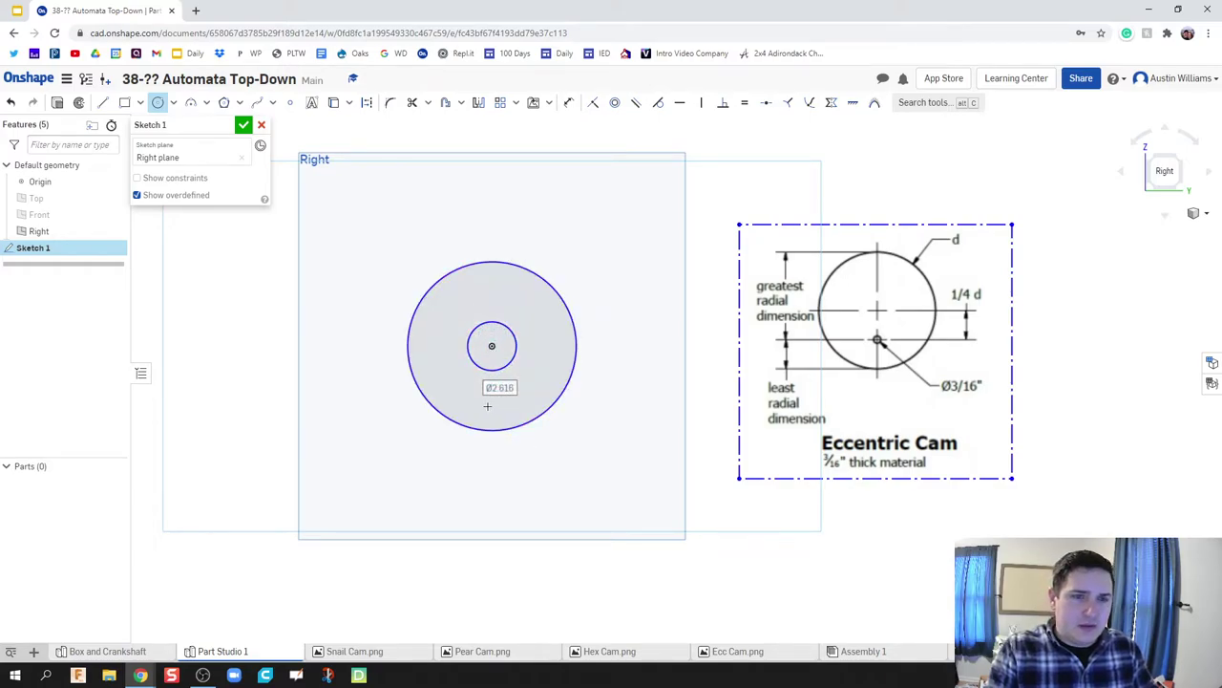
Step: Dimension the inner circle's diameter to 3/16 in
key(d)
click(503, 367)
click(630, 311)
text(3/16)
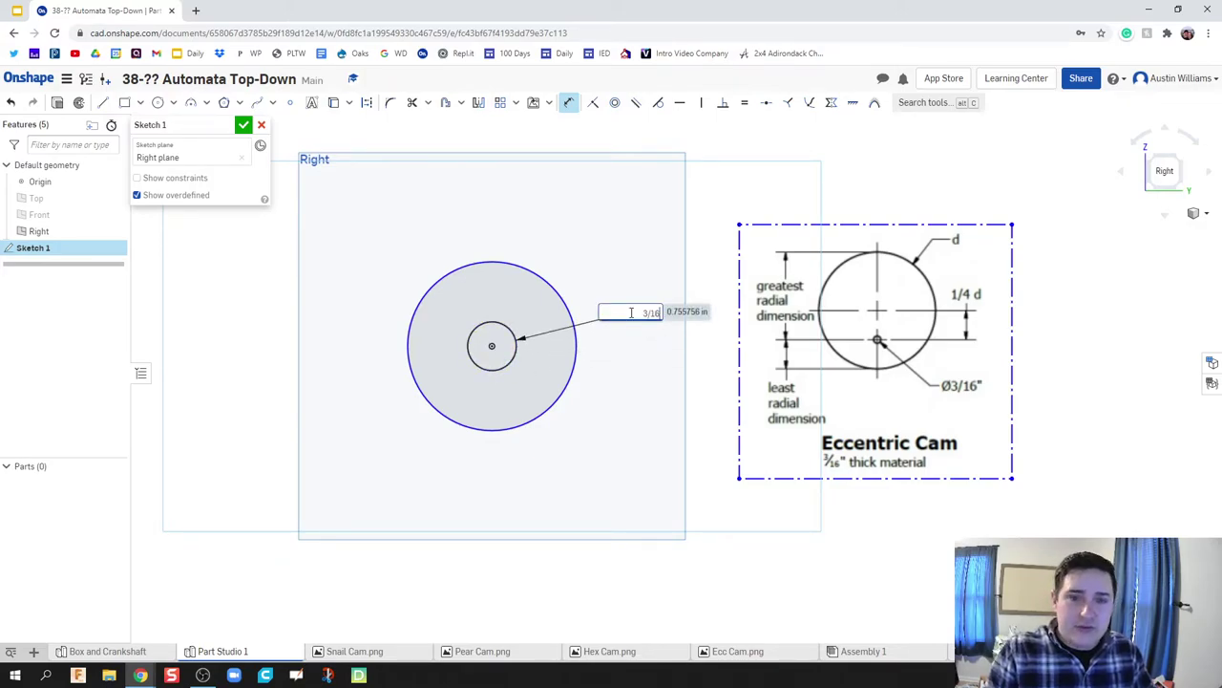
key(Return)
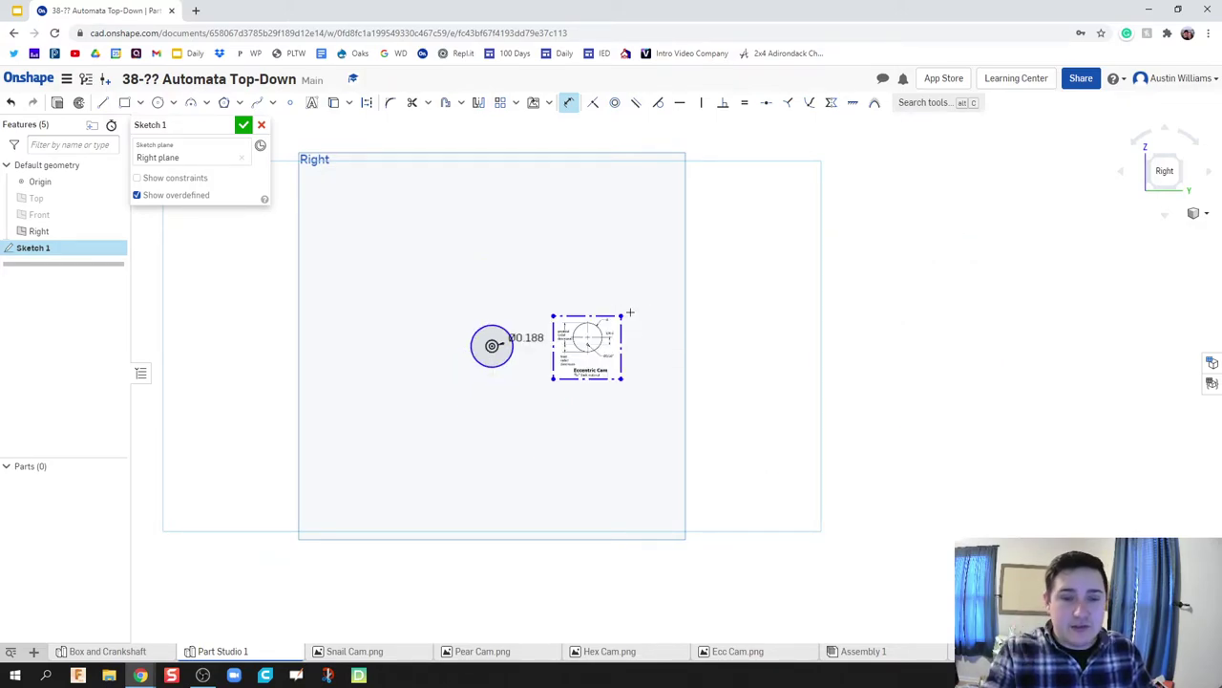
scroll(277, 410, up, 3)
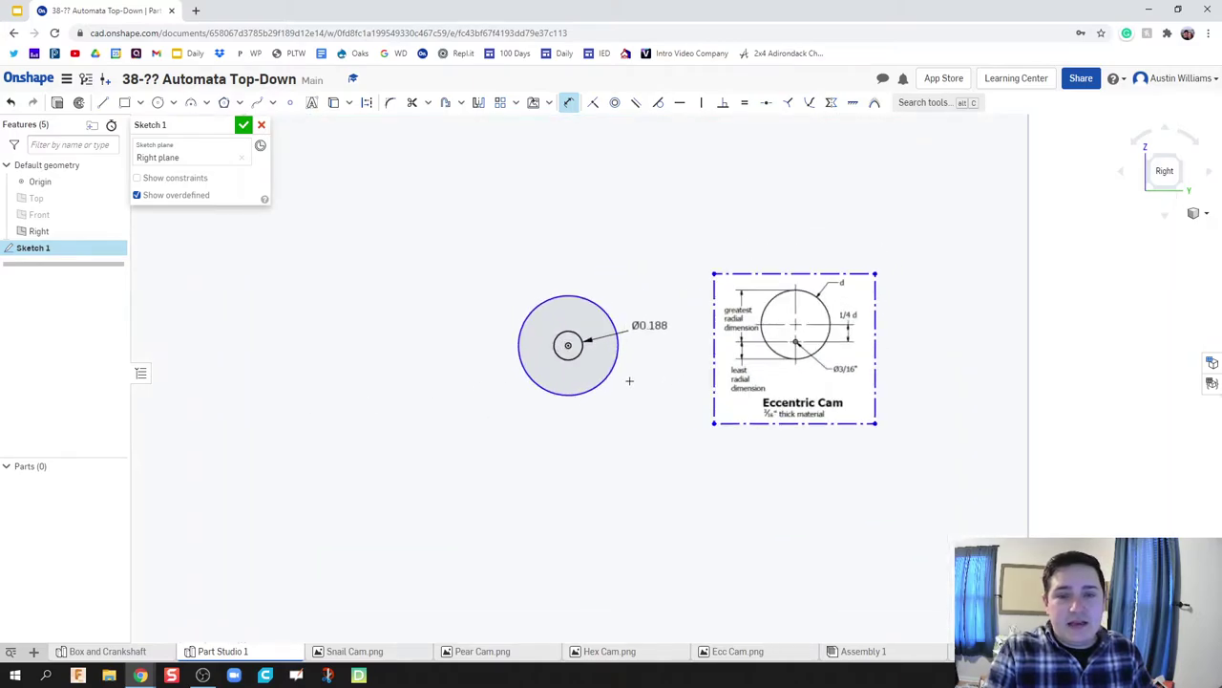
scroll(630, 380, up, 1)
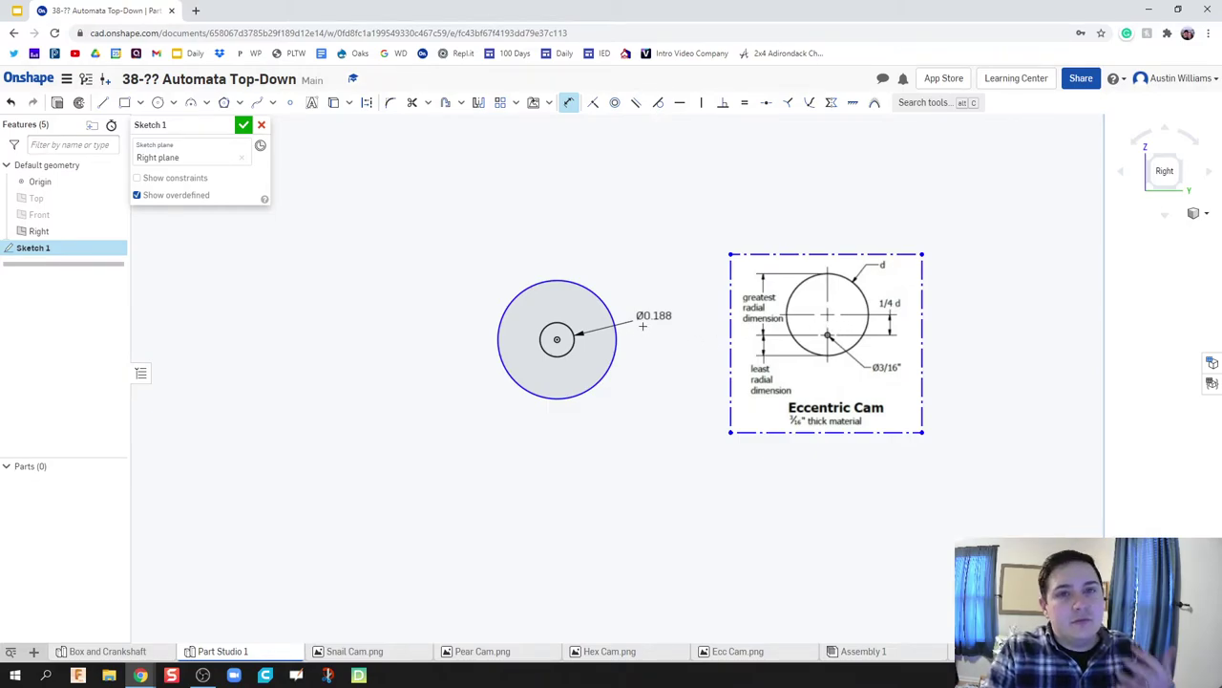
Step: Accept Sketch 1, create variable d = 1.5, and move it above Sketch 1
click(244, 125)
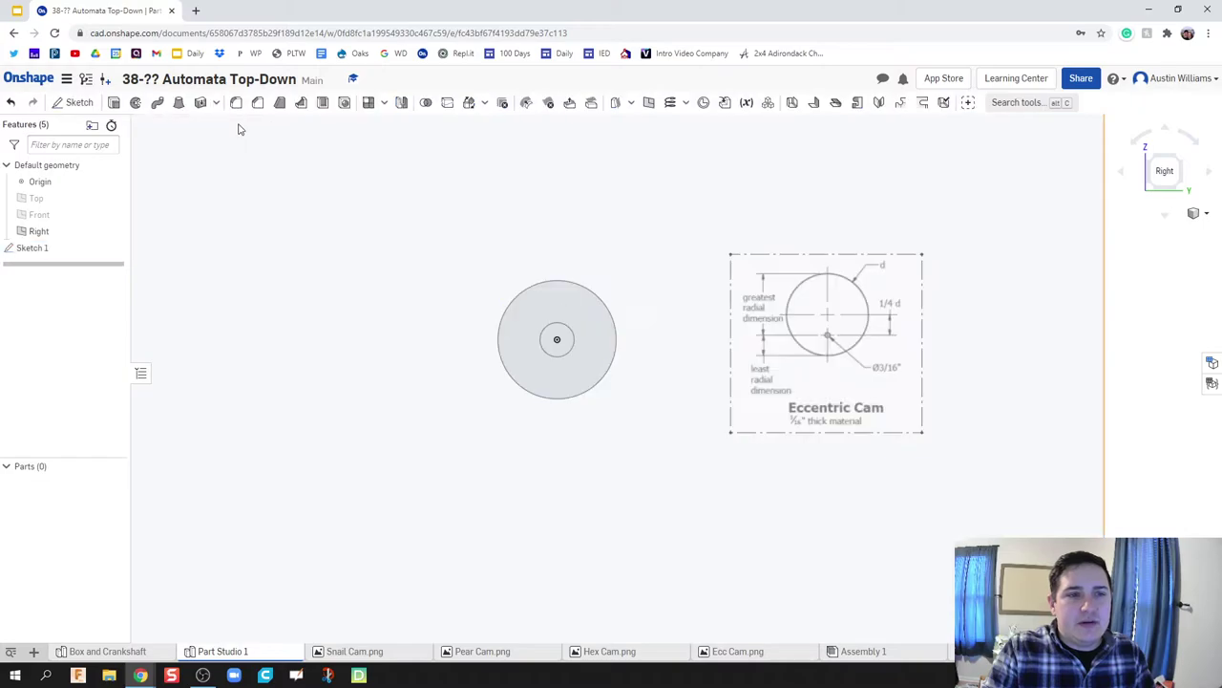
click(748, 103)
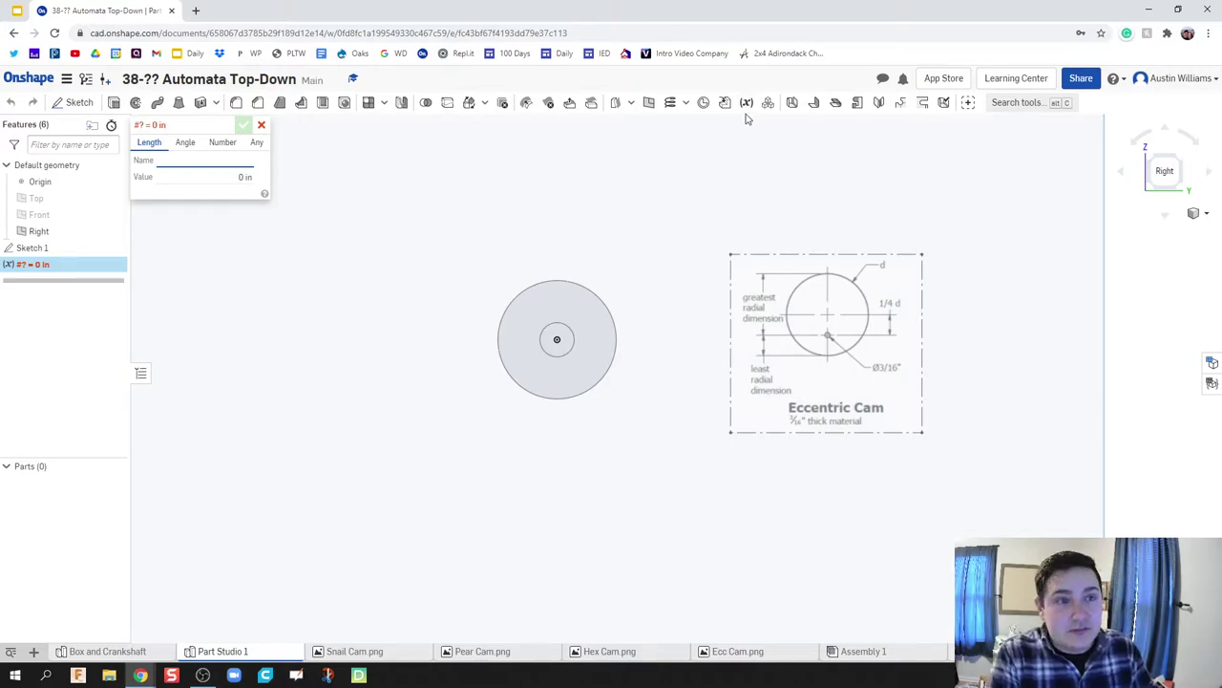
text(d)
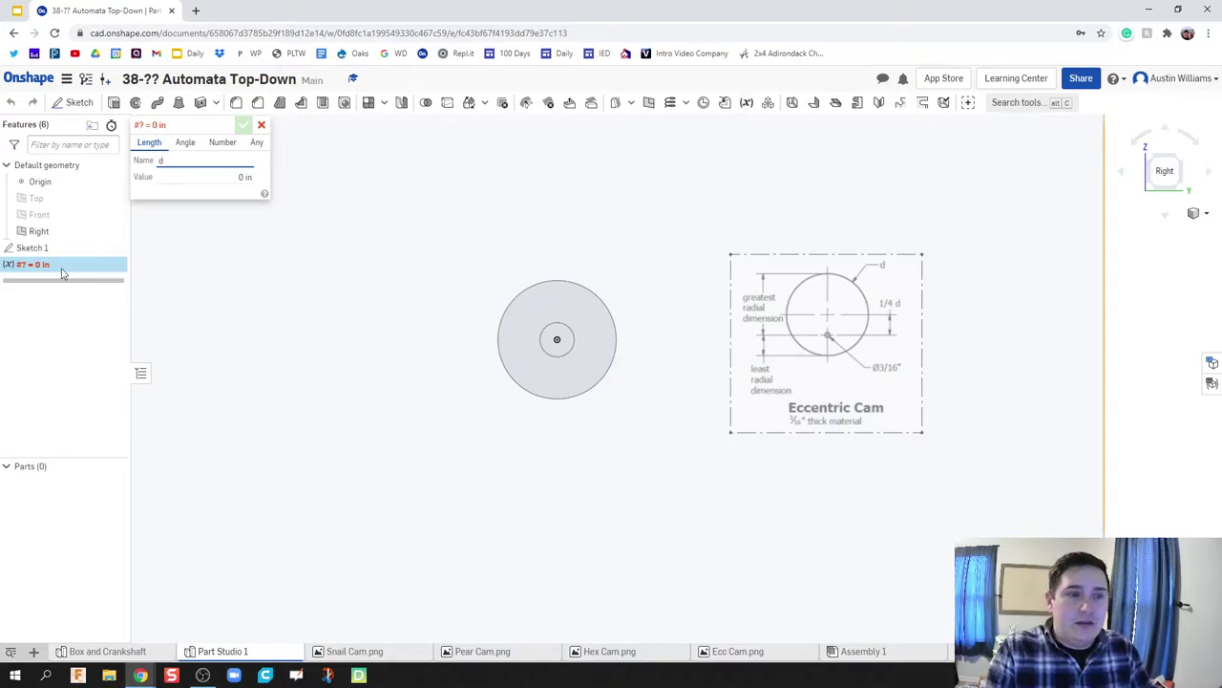
click(238, 176)
text(1.5)
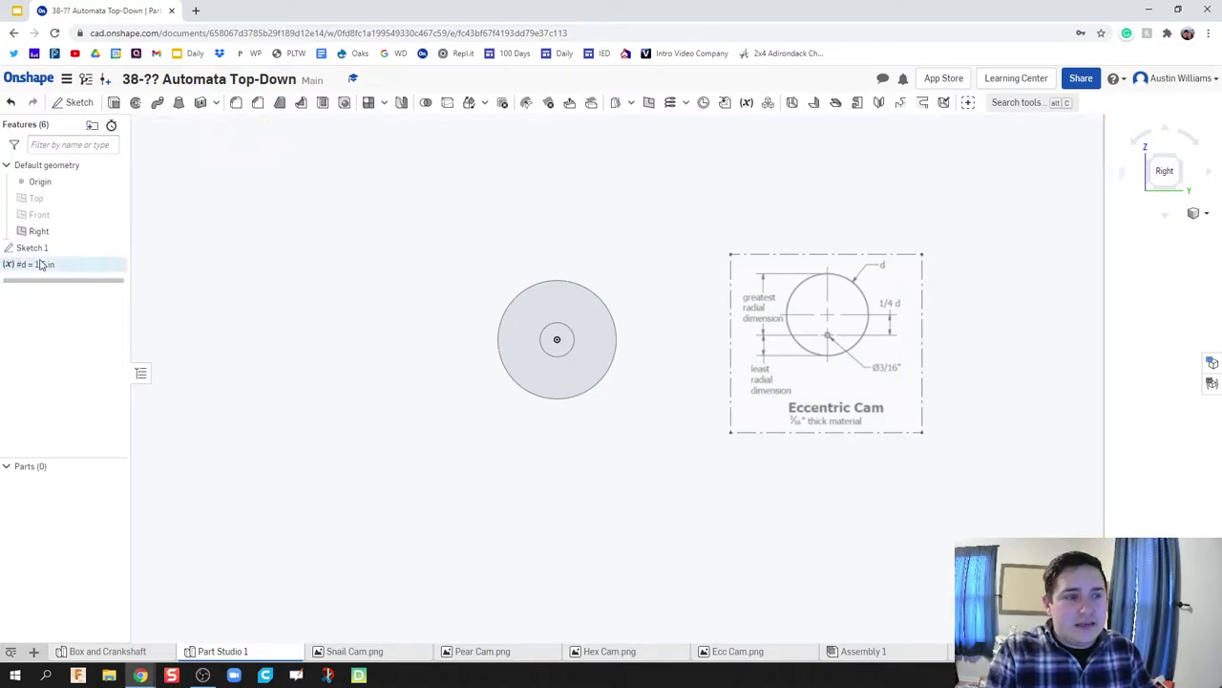
drag(43, 265, 36, 251)
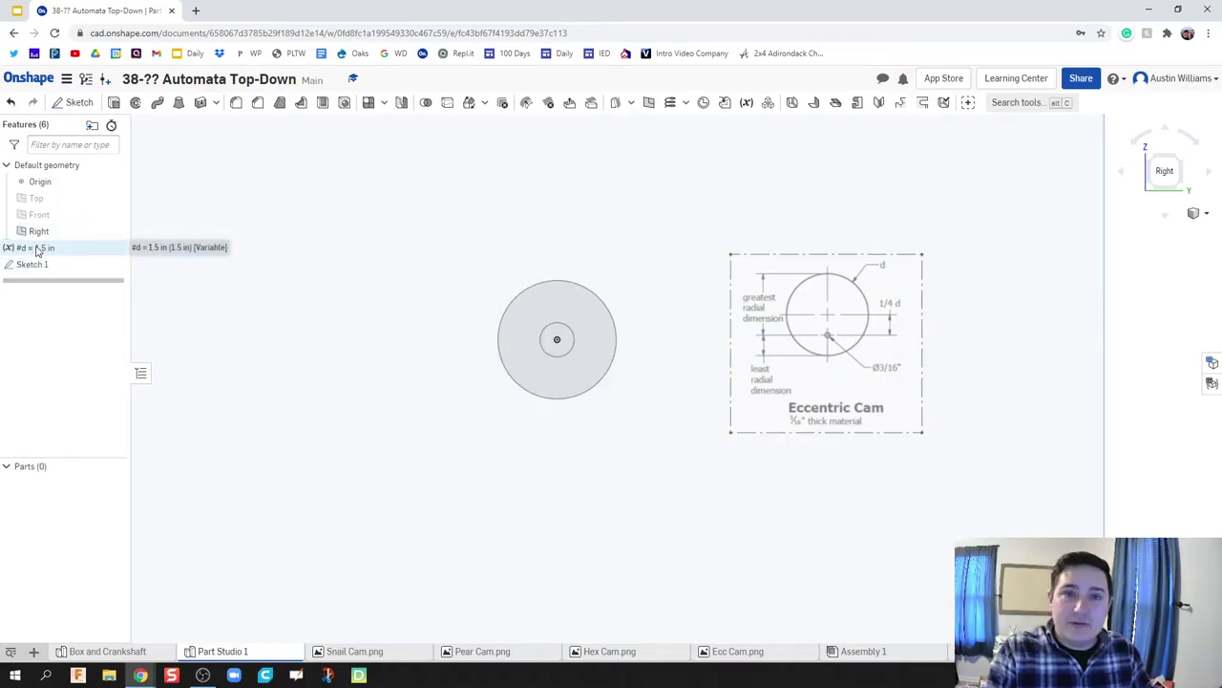
Step: In Sketch 1, dimension the outer circle's diameter as #d (Ø1.5)
double_click(38, 266)
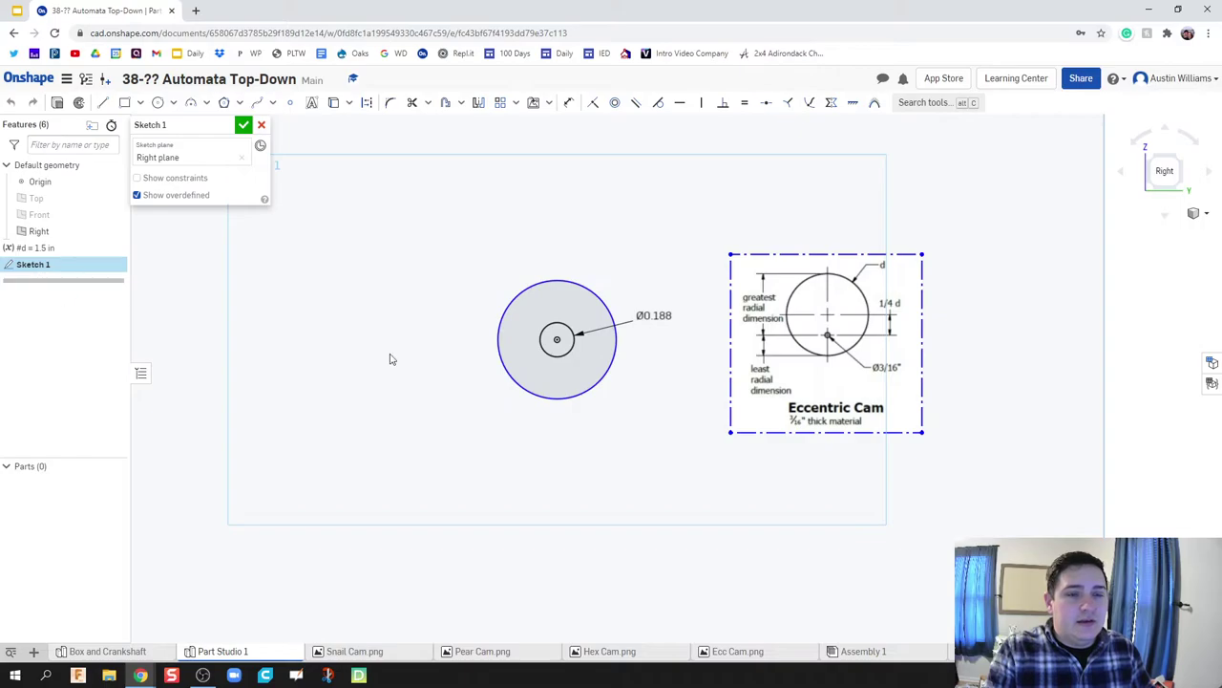
key(d)
click(611, 301)
click(663, 224)
text(#d)
key(Return)
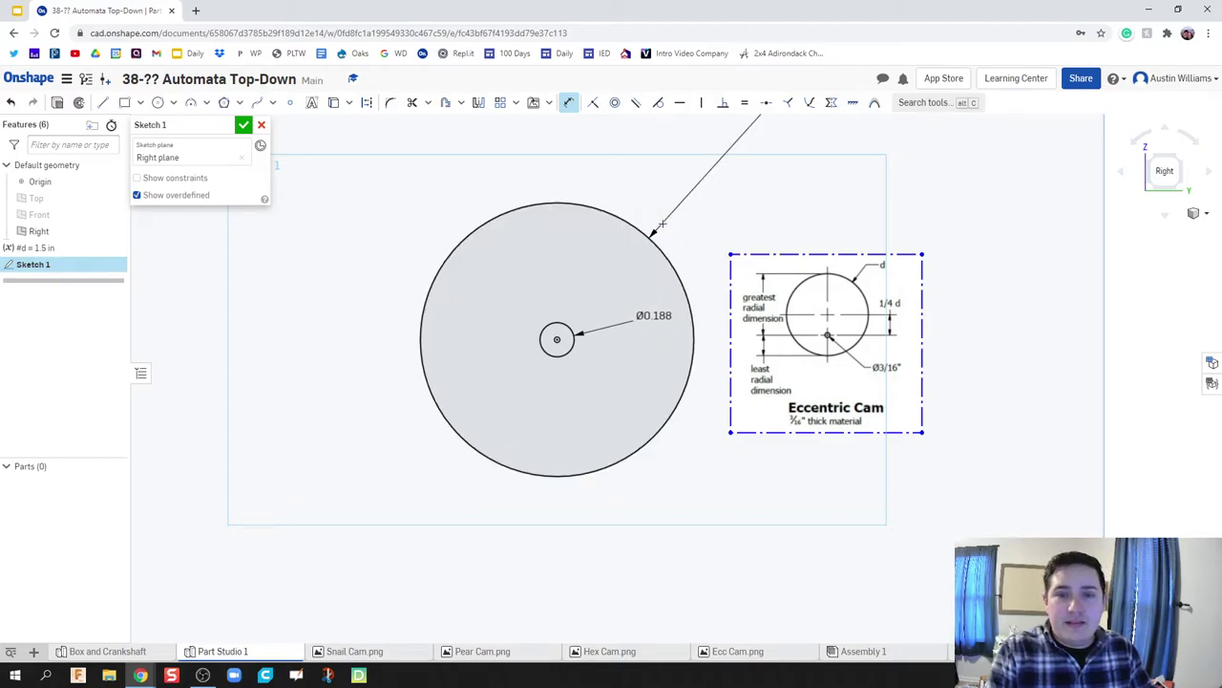
scroll(755, 353, down, 3)
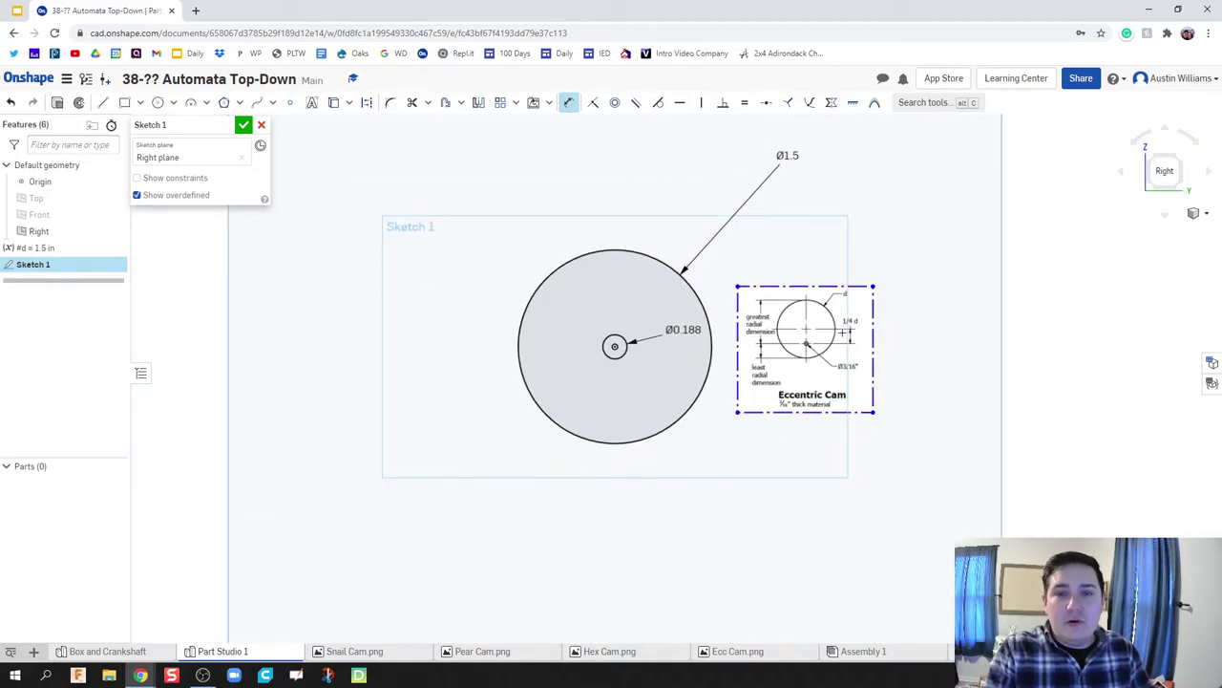
middle_drag(796, 158, 783, 212)
drag(790, 212, 718, 304)
scroll(754, 330, up, 1)
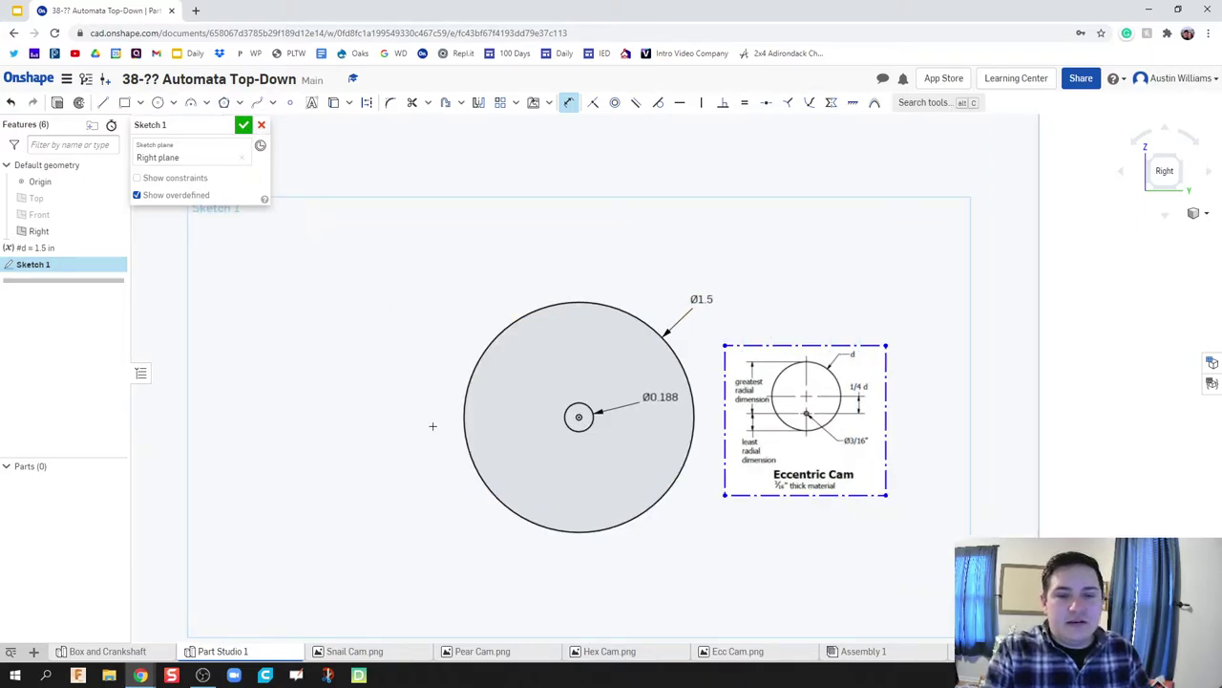
Step: Extrude Sketch 1 into a solid disc 3/16 in deep
click(244, 124)
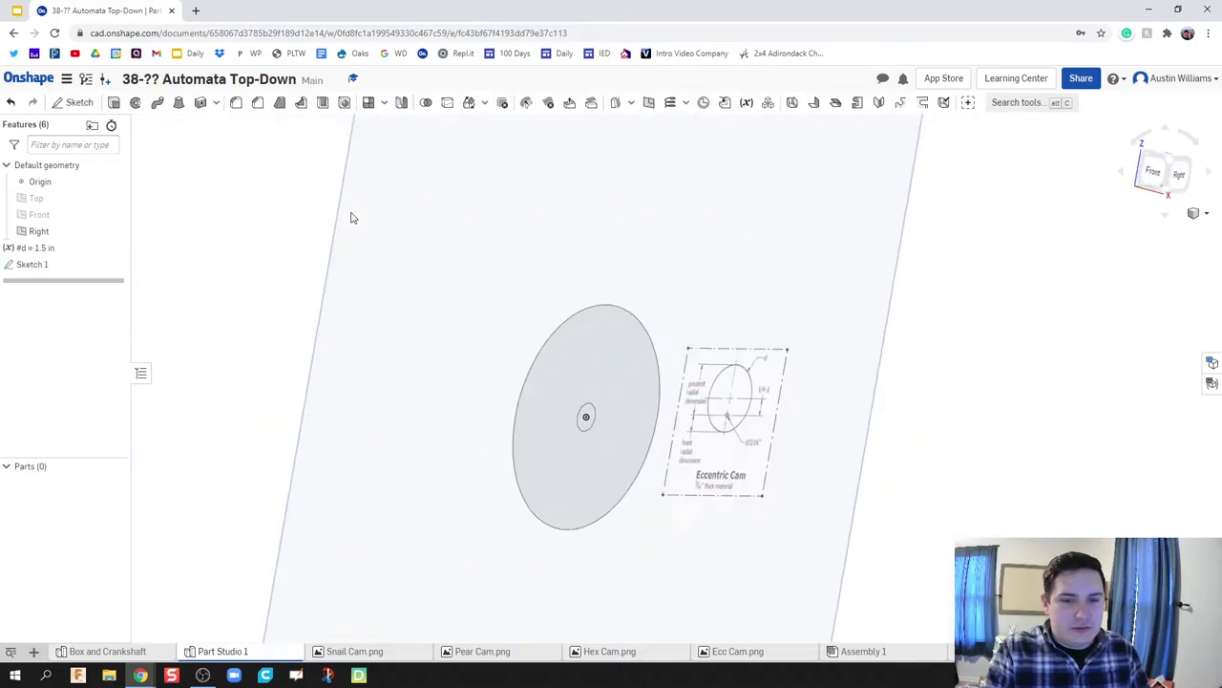
key(shift+e)
click(613, 378)
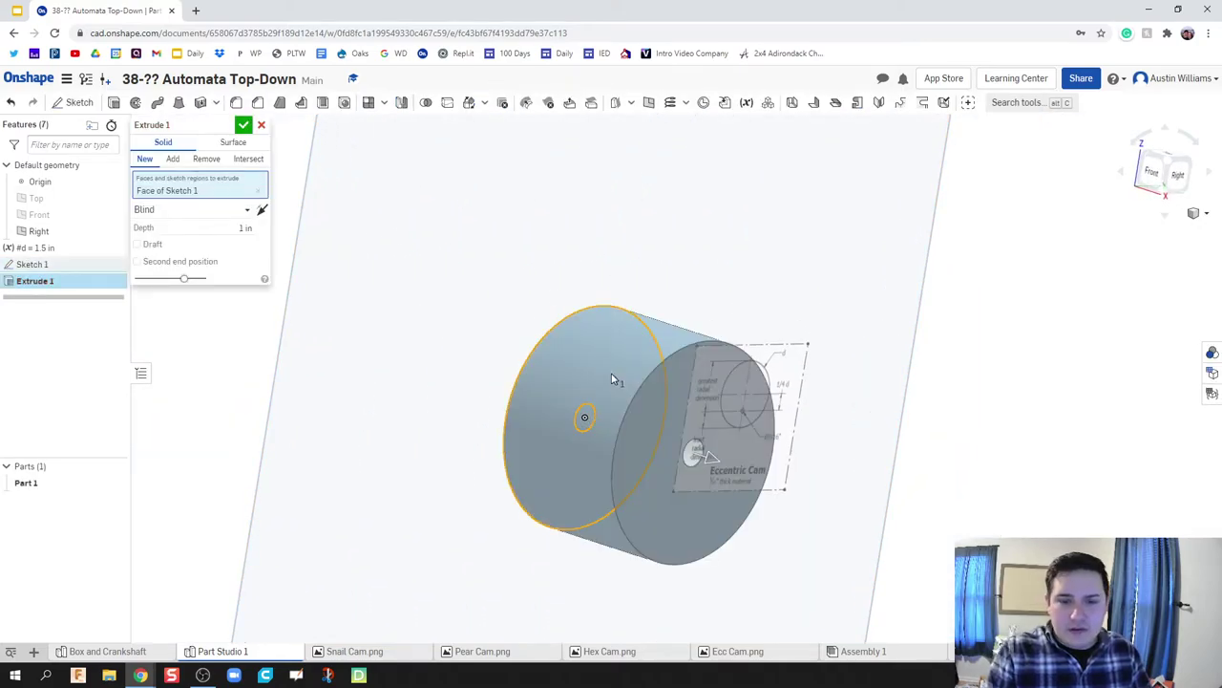
key(Return)
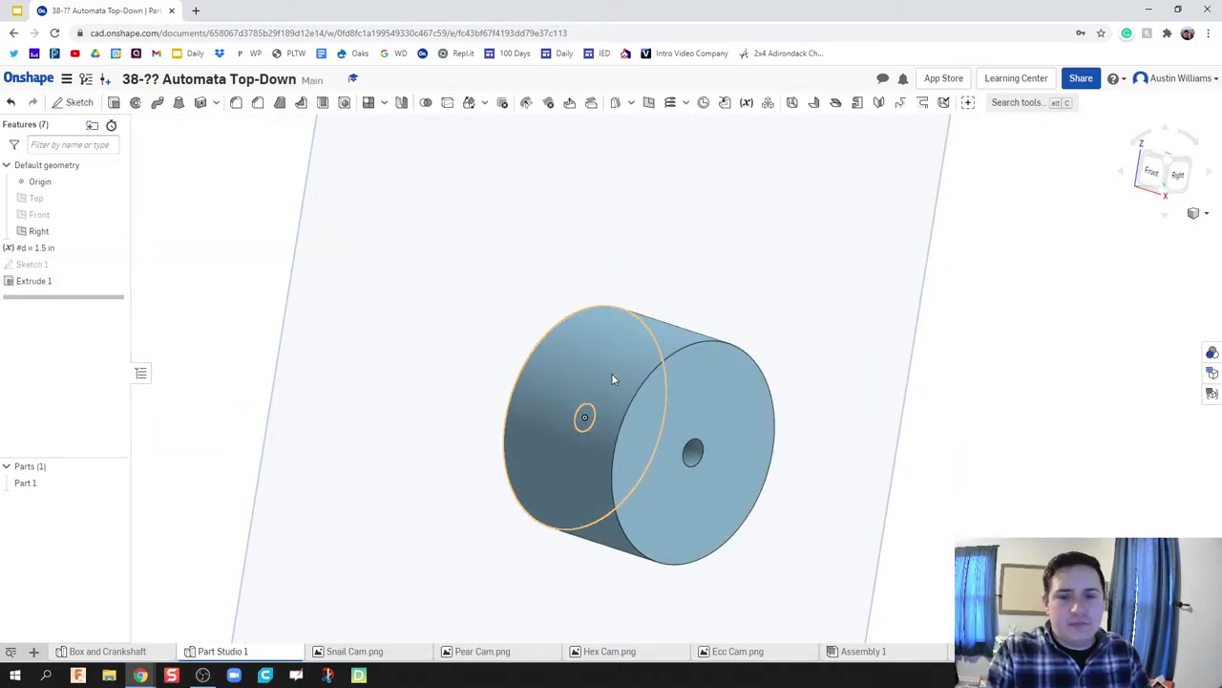
double_click(53, 282)
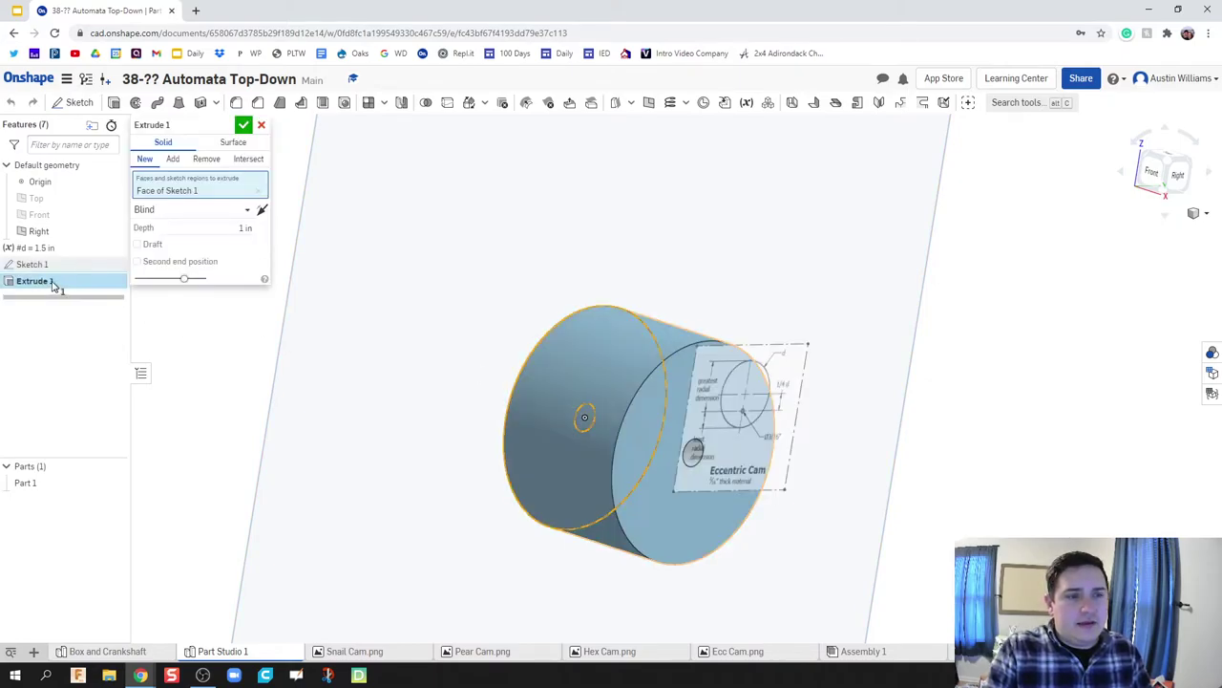
click(226, 227)
text(3/16)
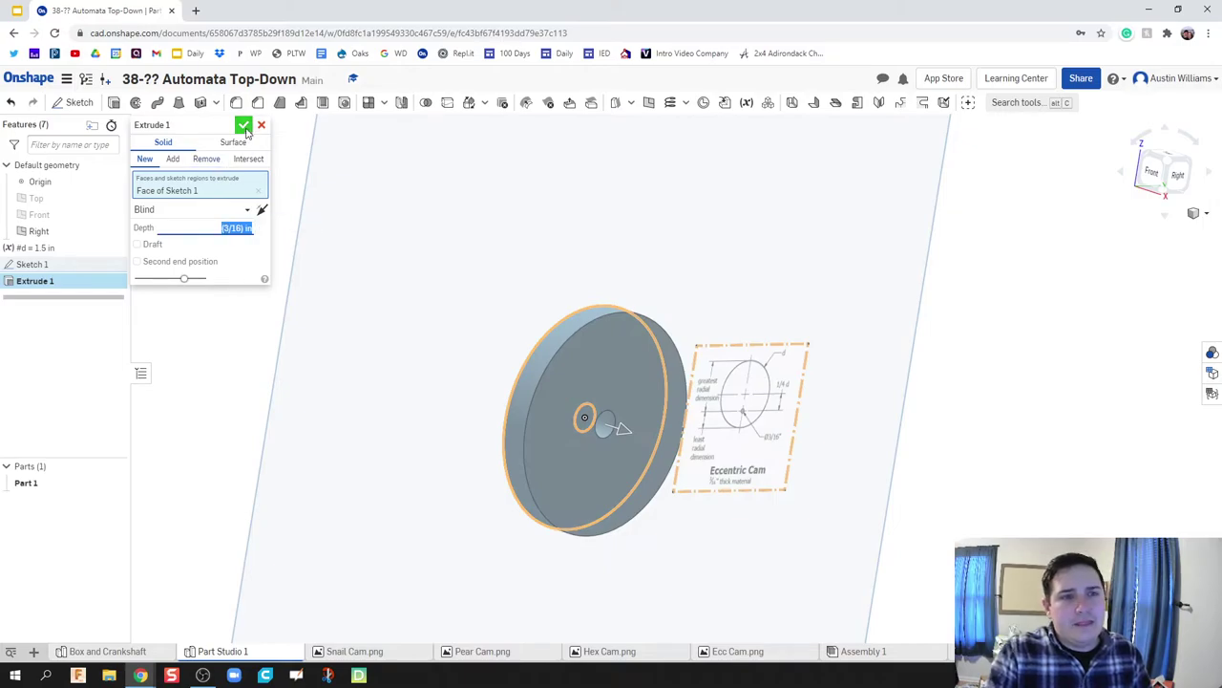
click(243, 125)
Step: Rename the new part to 'Circle Cam'
key(shift+4)
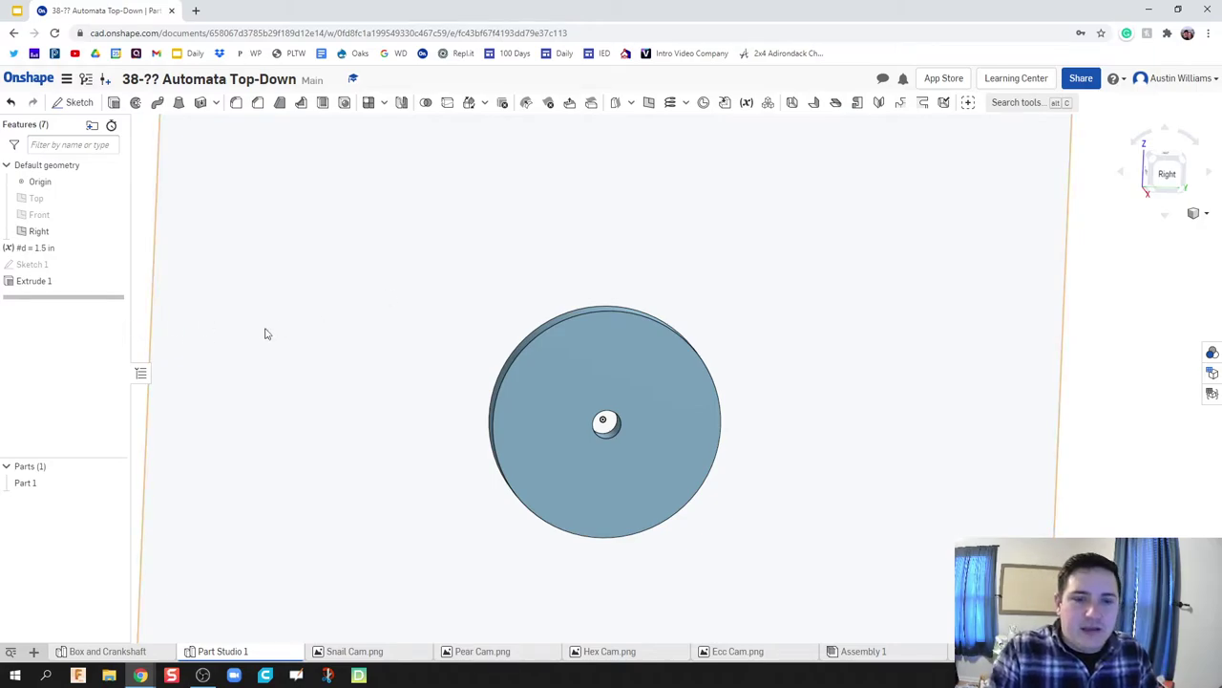
right_click(25, 482)
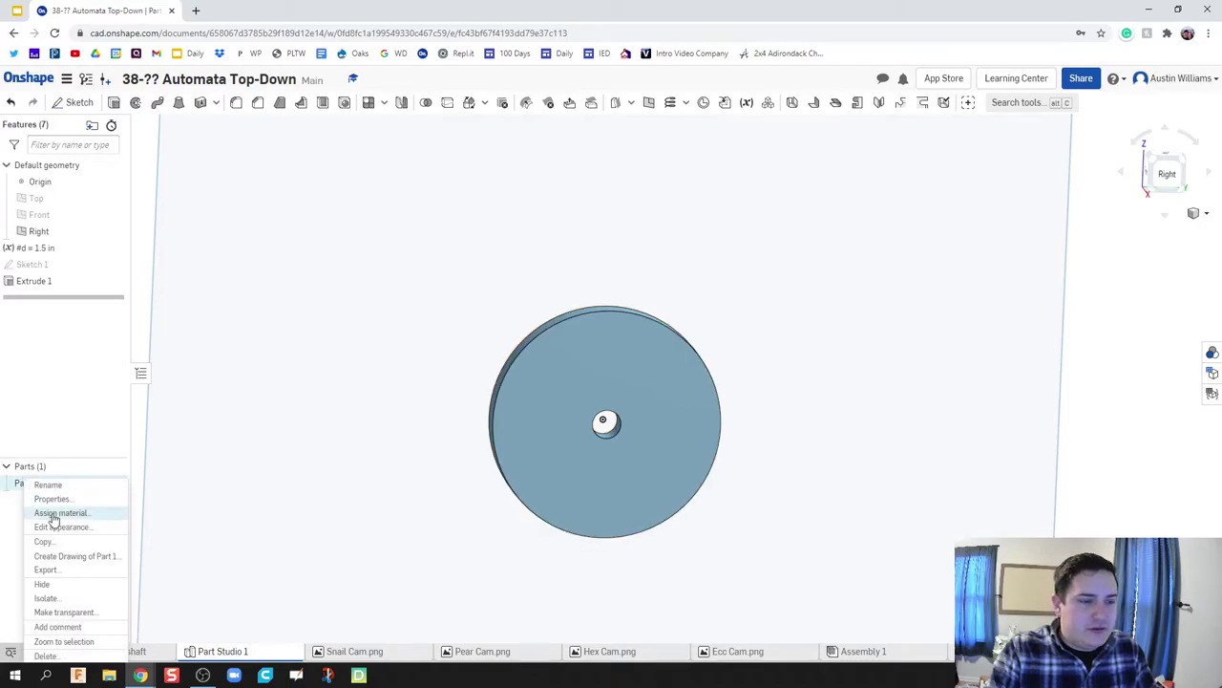
click(48, 485)
text(Circl)
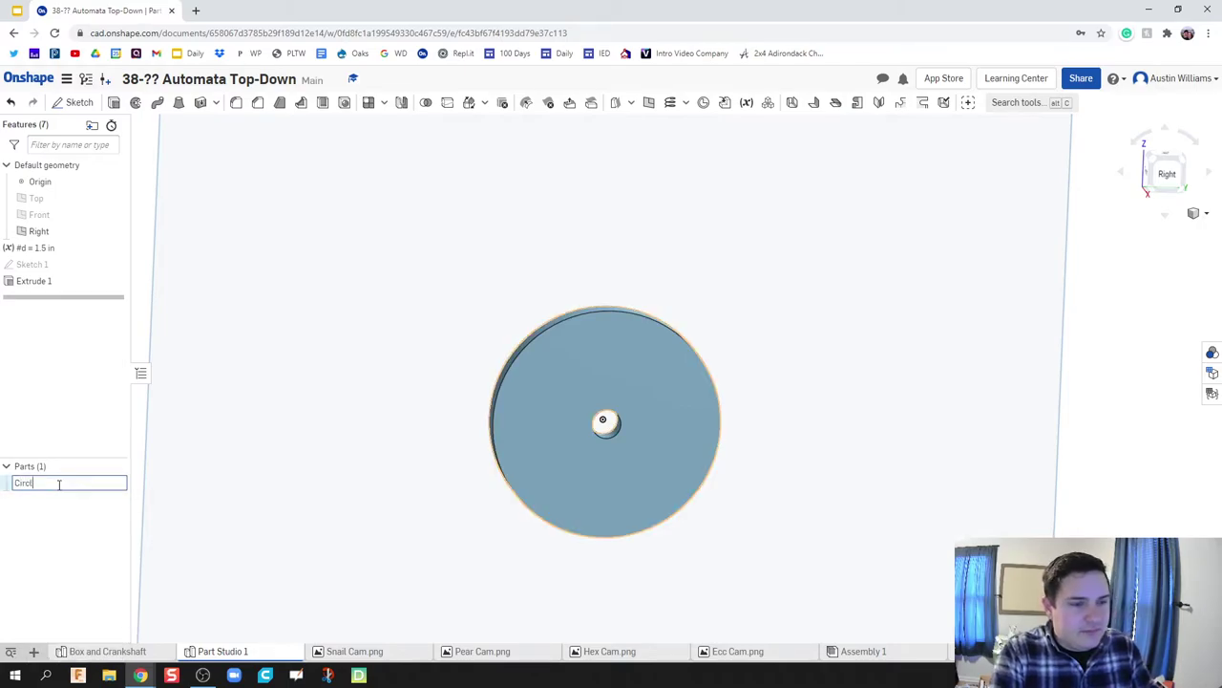
text(e Cam)
key(Return)
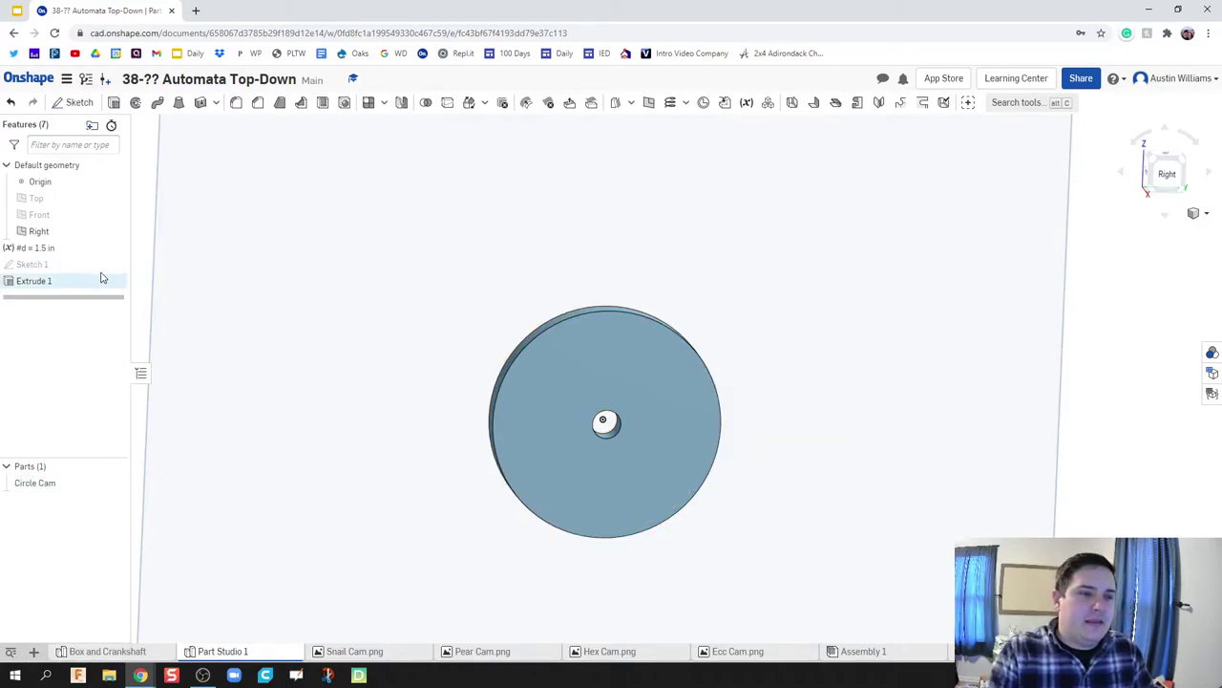
click(88, 266)
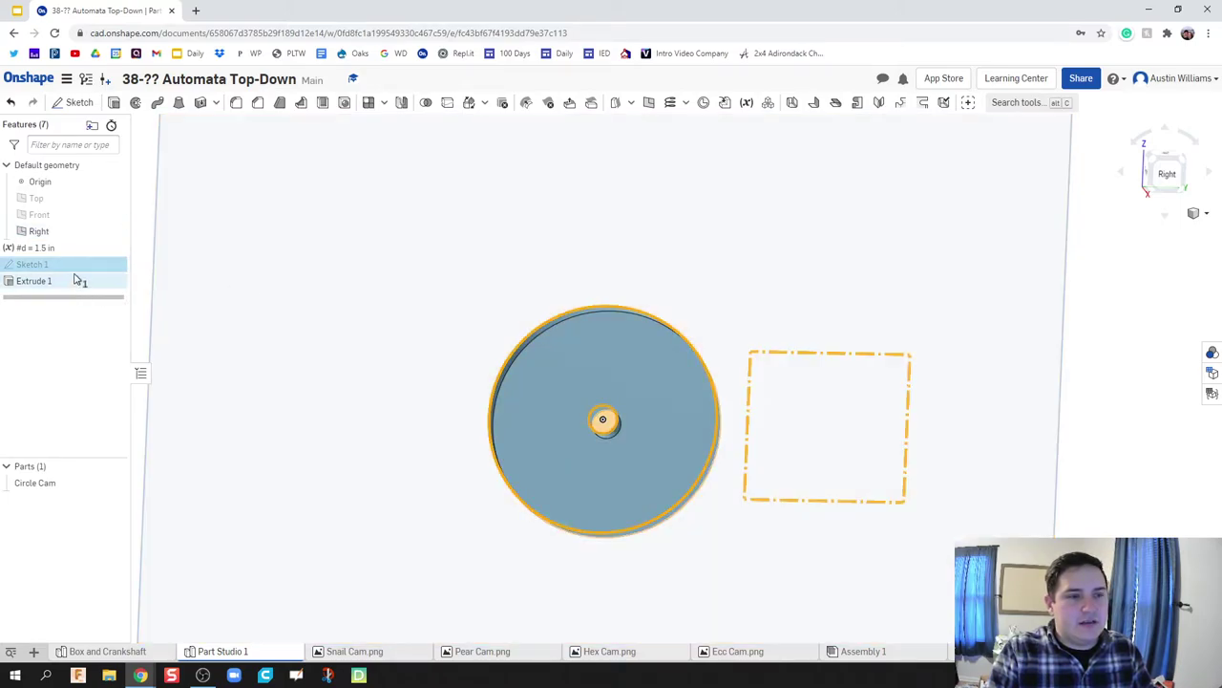
Step: Start a new sketch on the Right plane, viewed normal to it
click(77, 267)
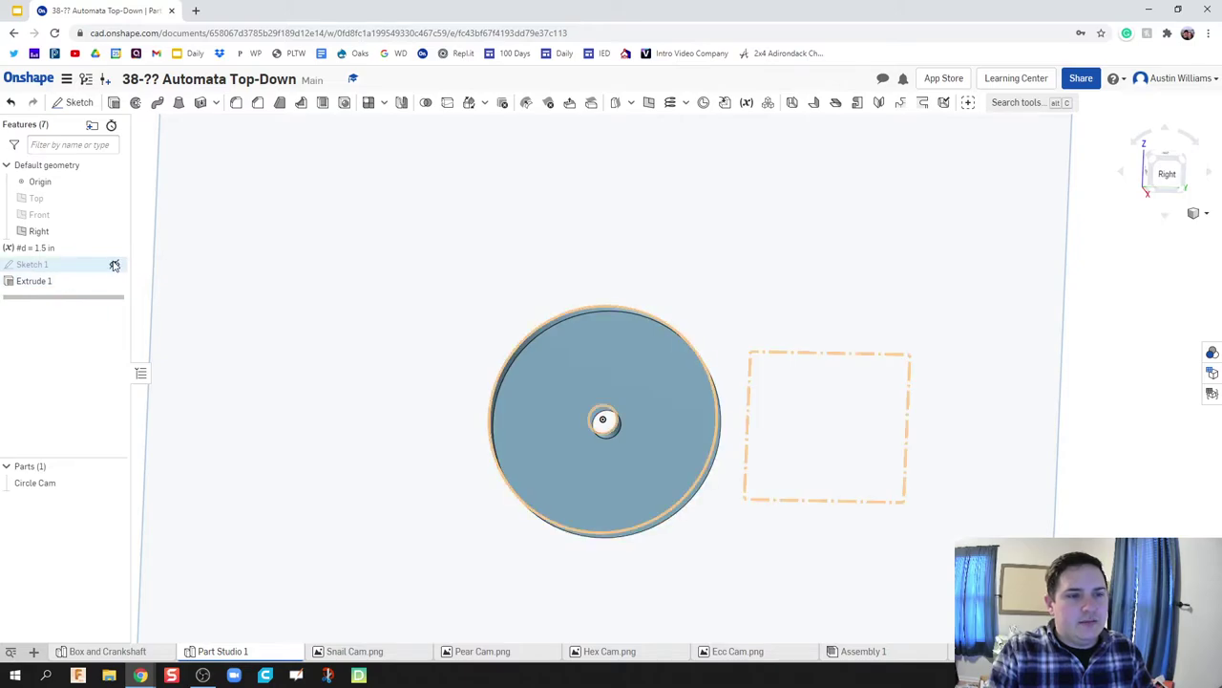
click(115, 266)
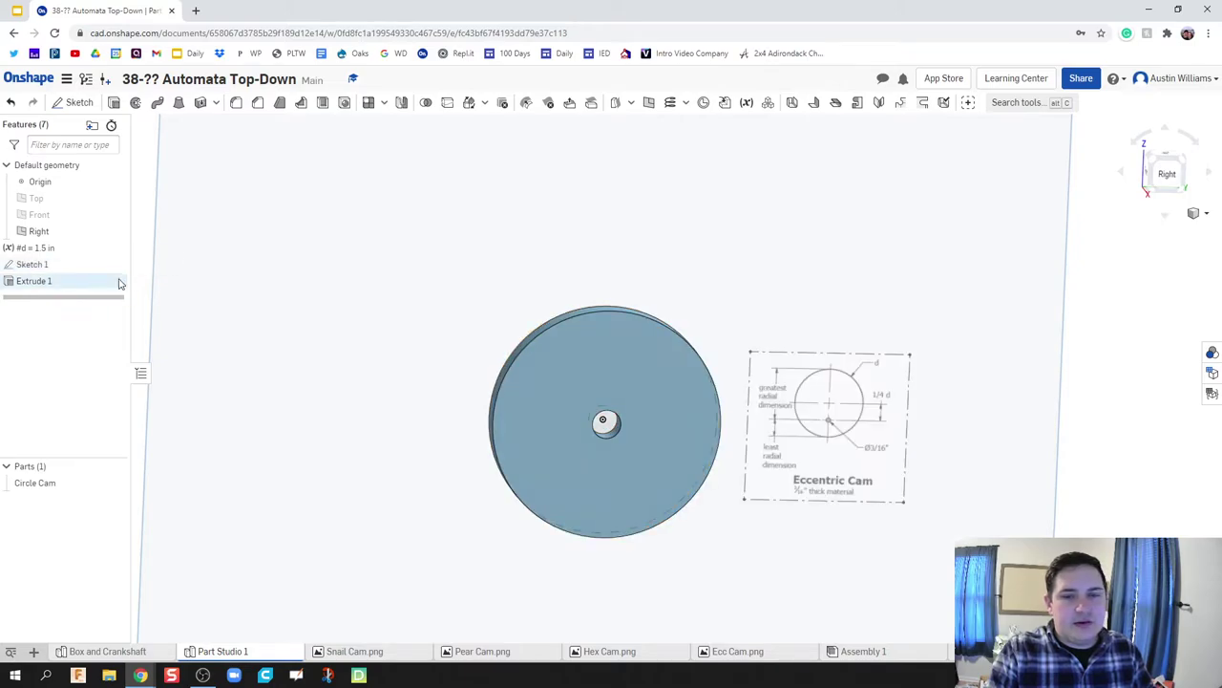
click(67, 105)
click(358, 223)
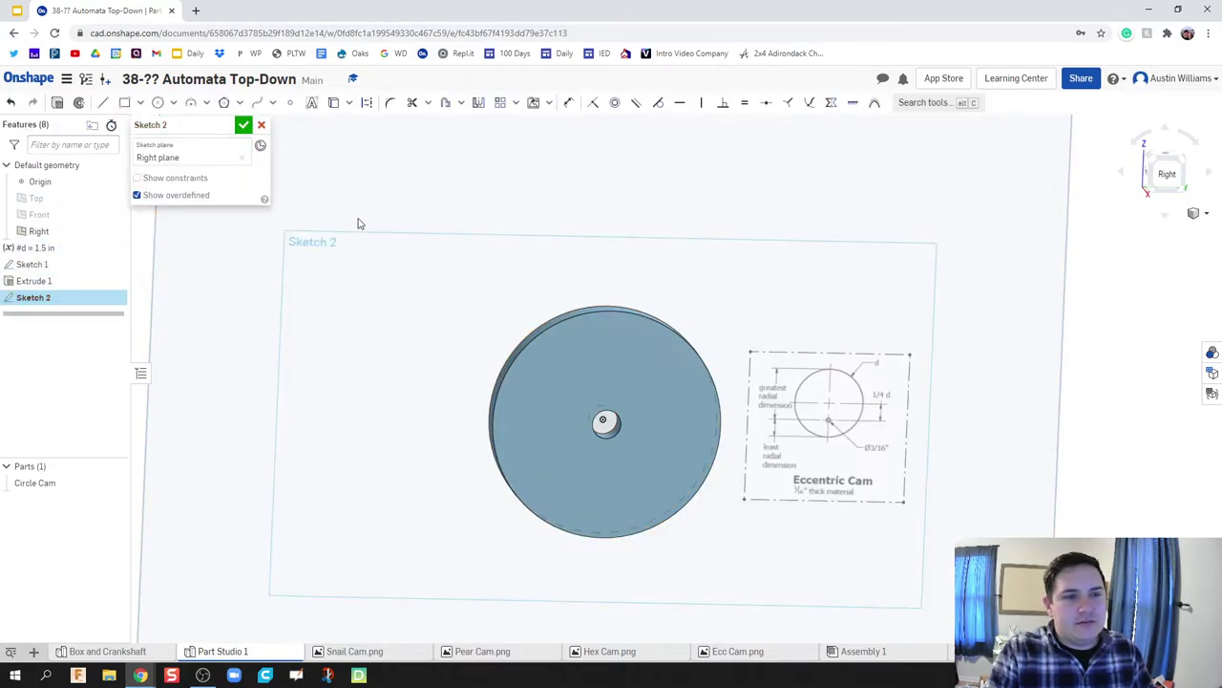
right_click(358, 223)
click(437, 391)
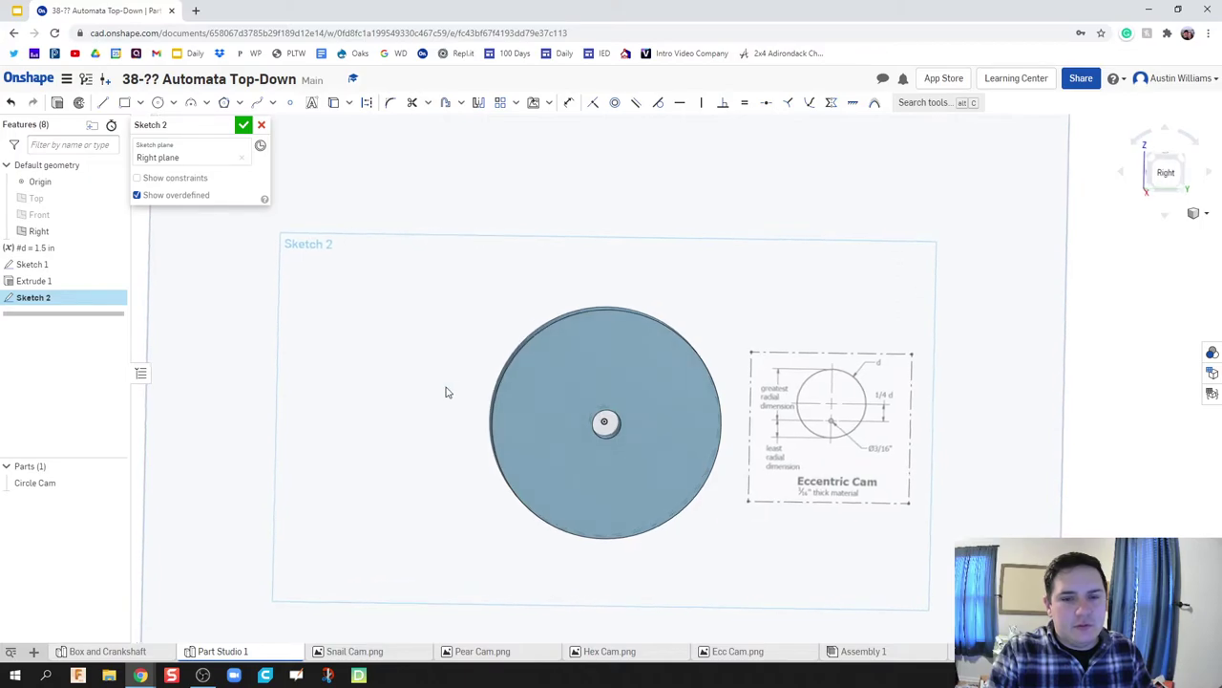
Step: Zoom to fit, then hide the Circle Cam part and Sketch 1
key(f)
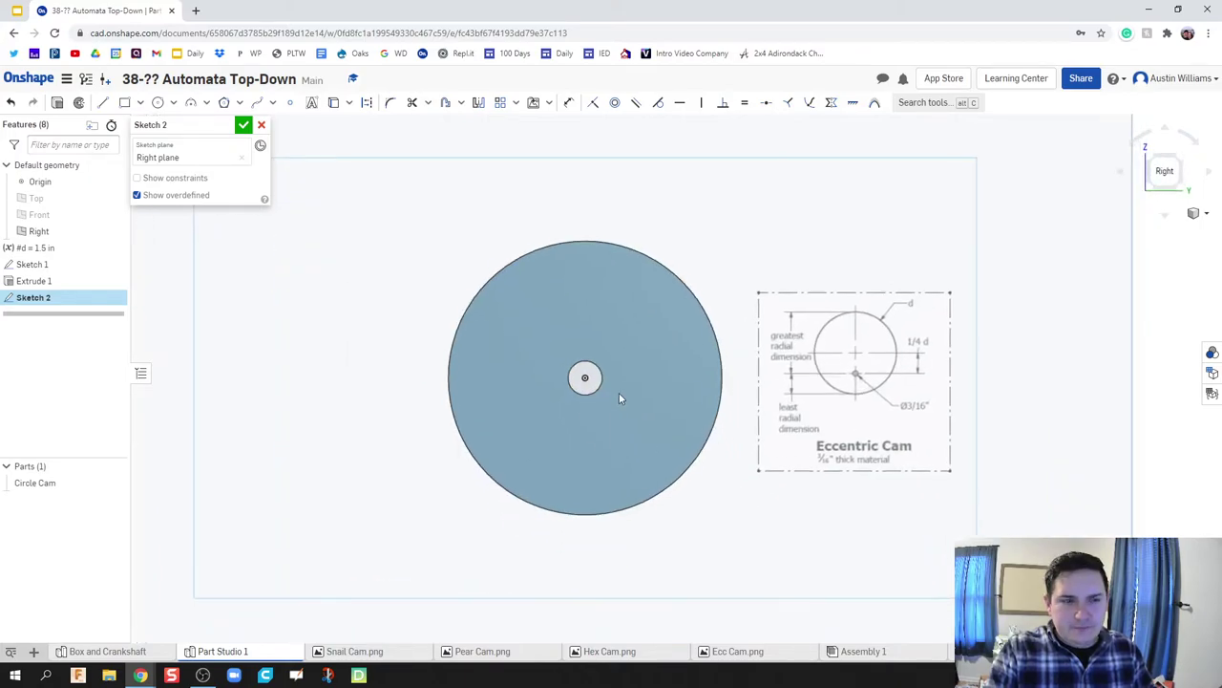
click(114, 484)
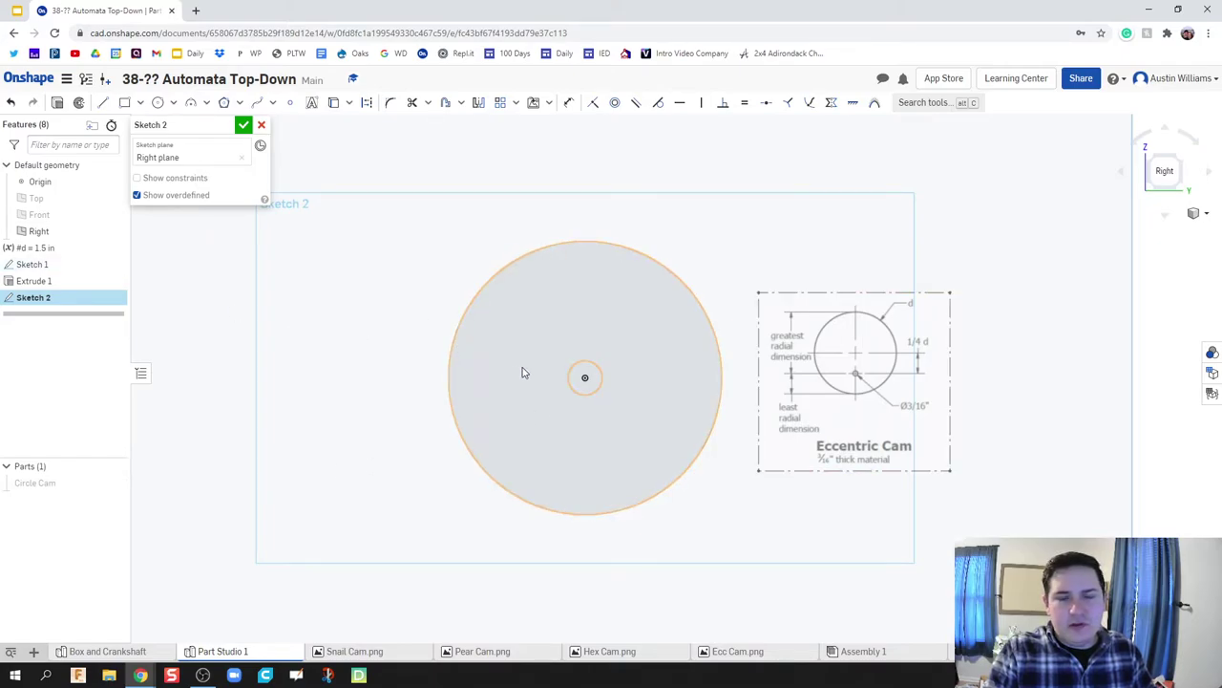
click(114, 263)
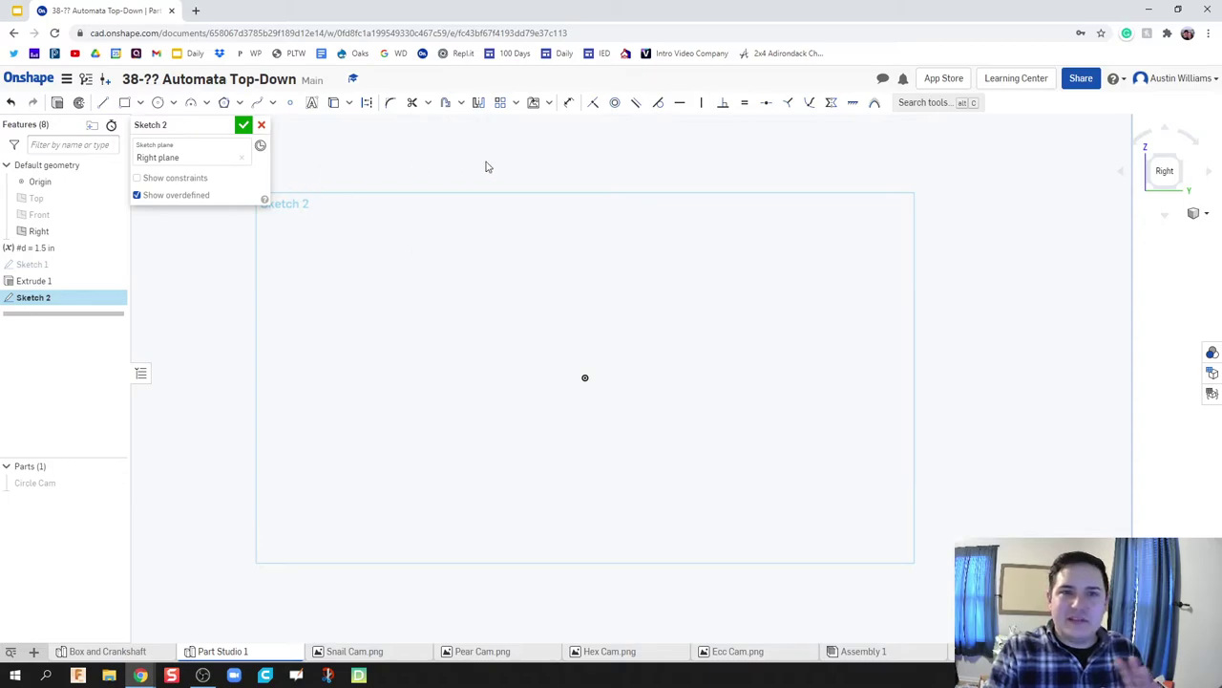
Step: Insert the Ecc Cam.png reference image to the right of the origin
click(549, 102)
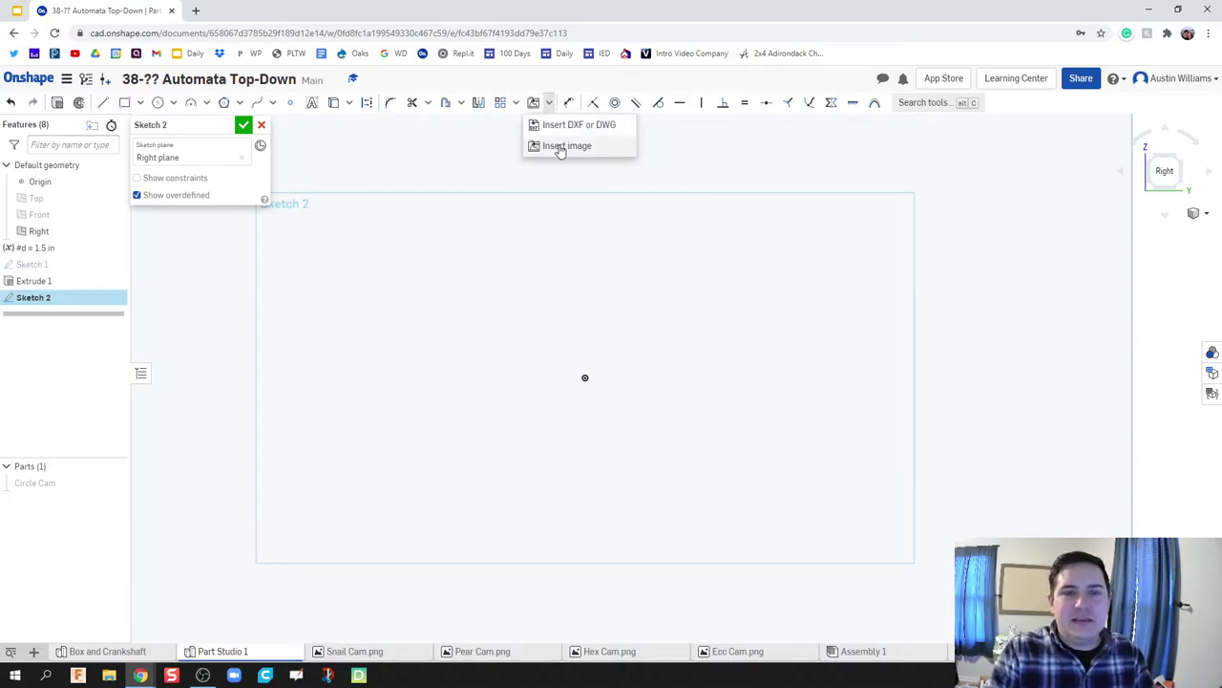
click(559, 148)
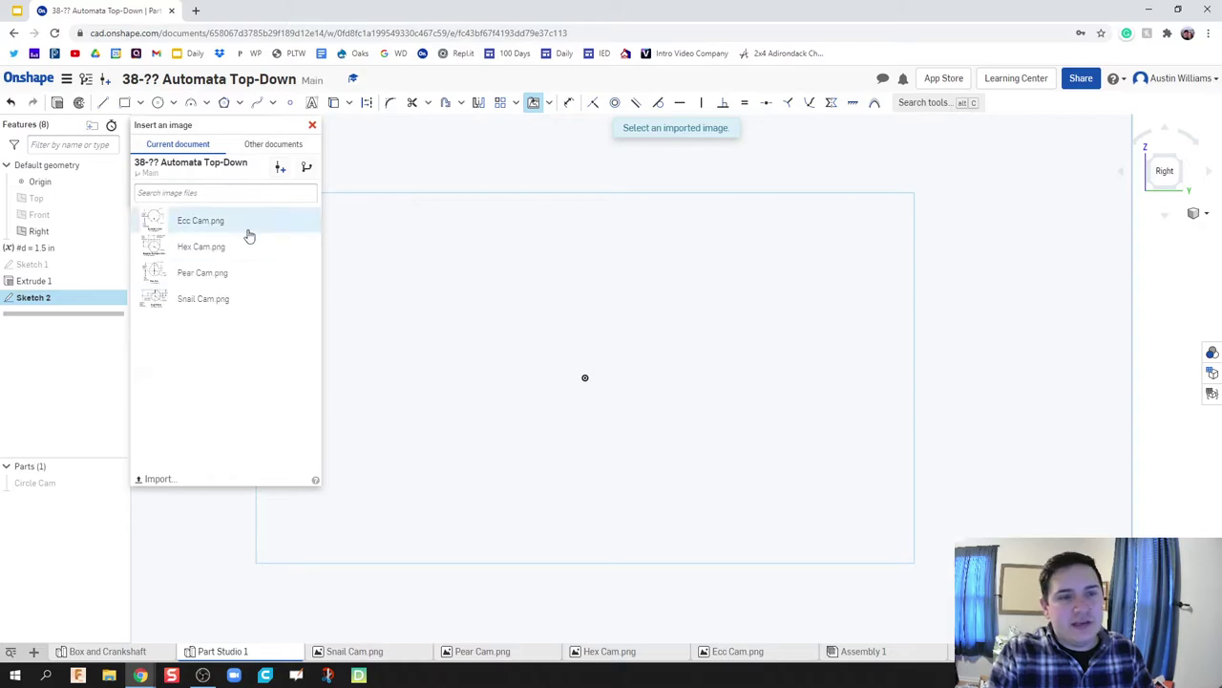
click(243, 227)
drag(774, 243, 924, 549)
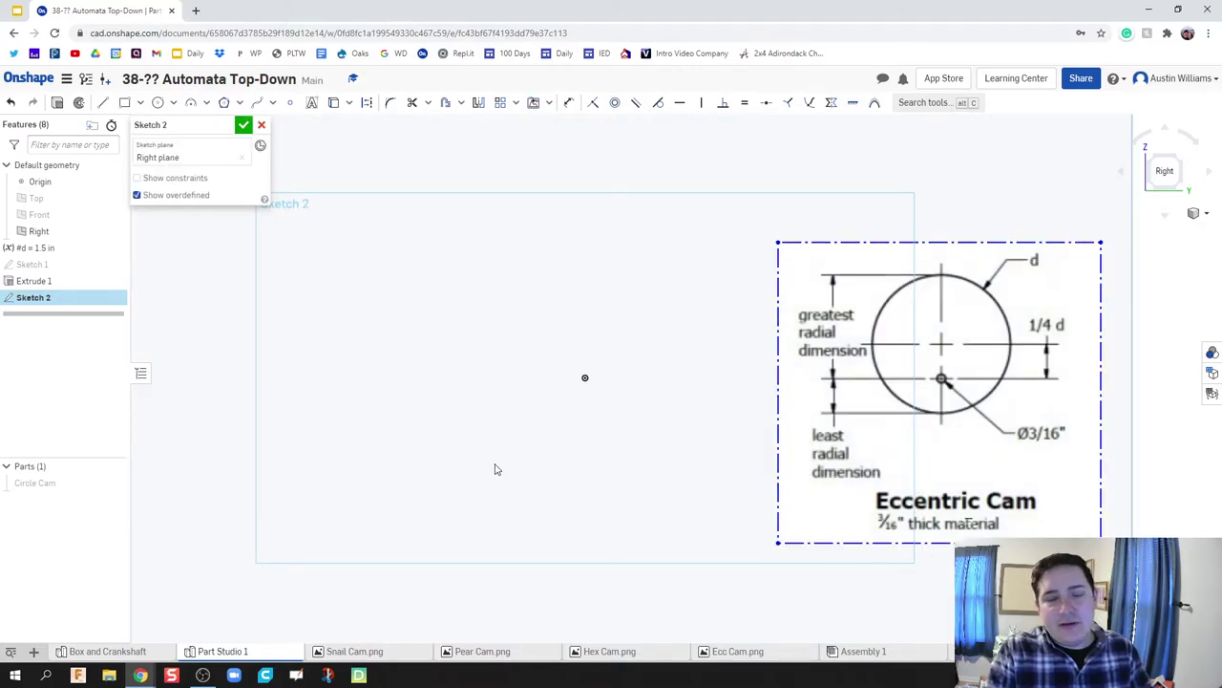
Step: Draw a 3/16 in diameter hole circle, then centre a second circle above it
key(c)
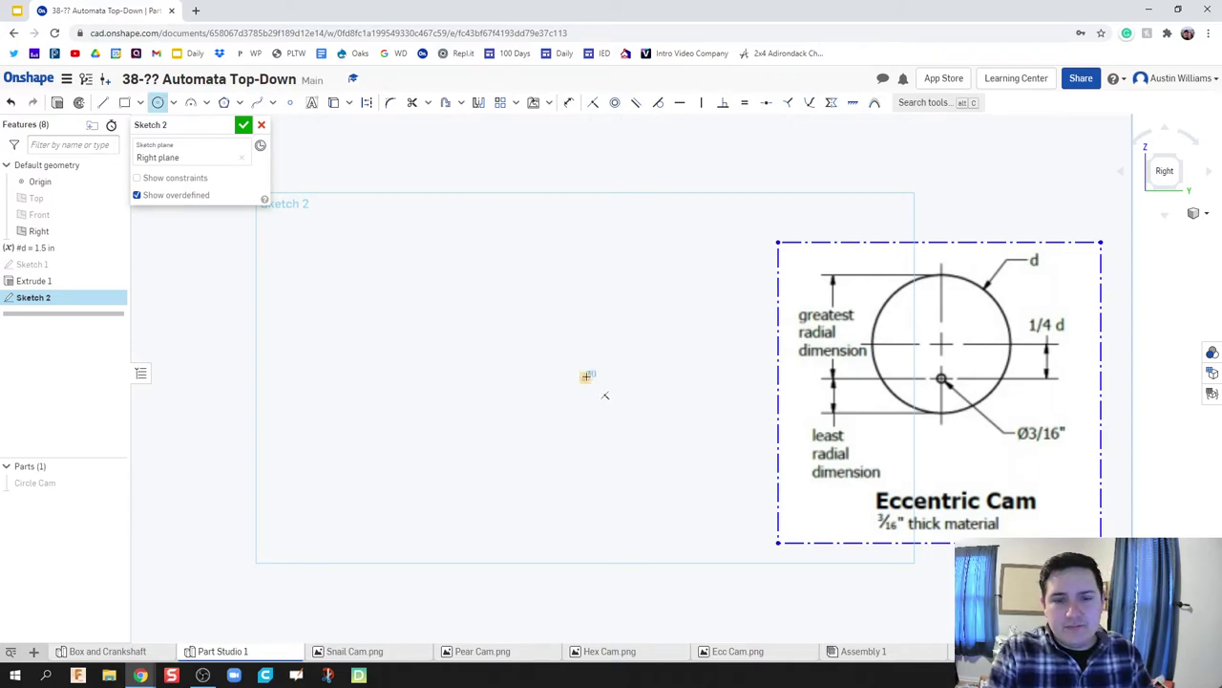
click(587, 376)
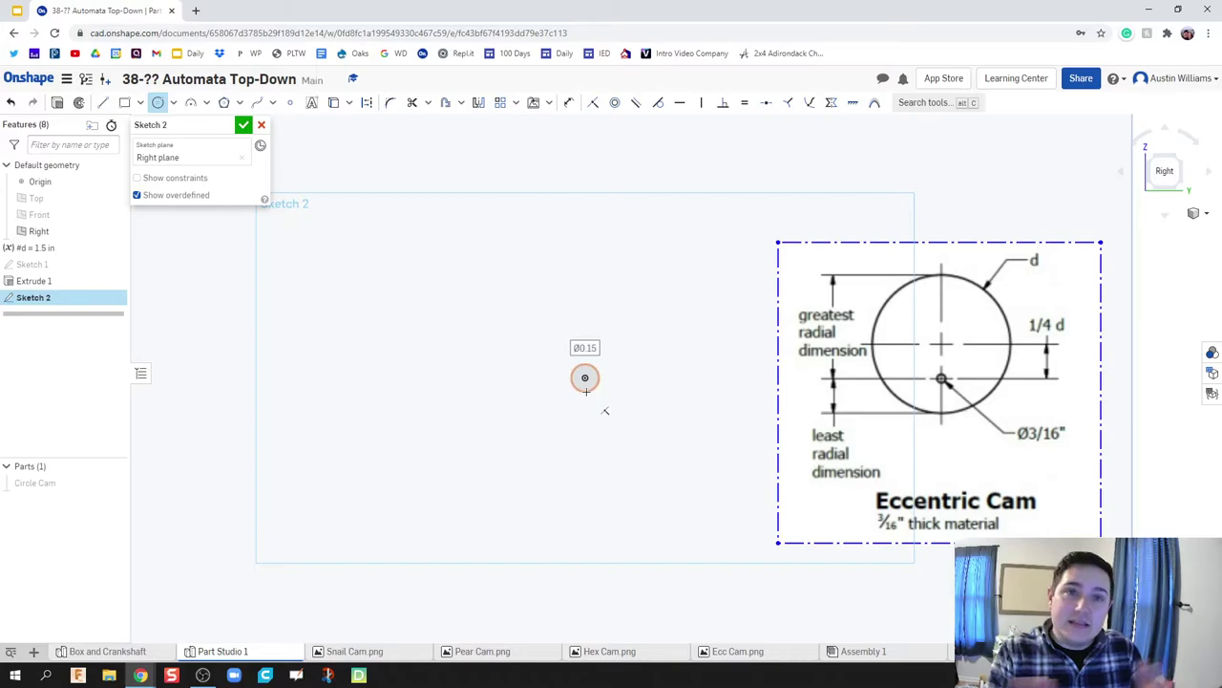
click(587, 389)
key(d)
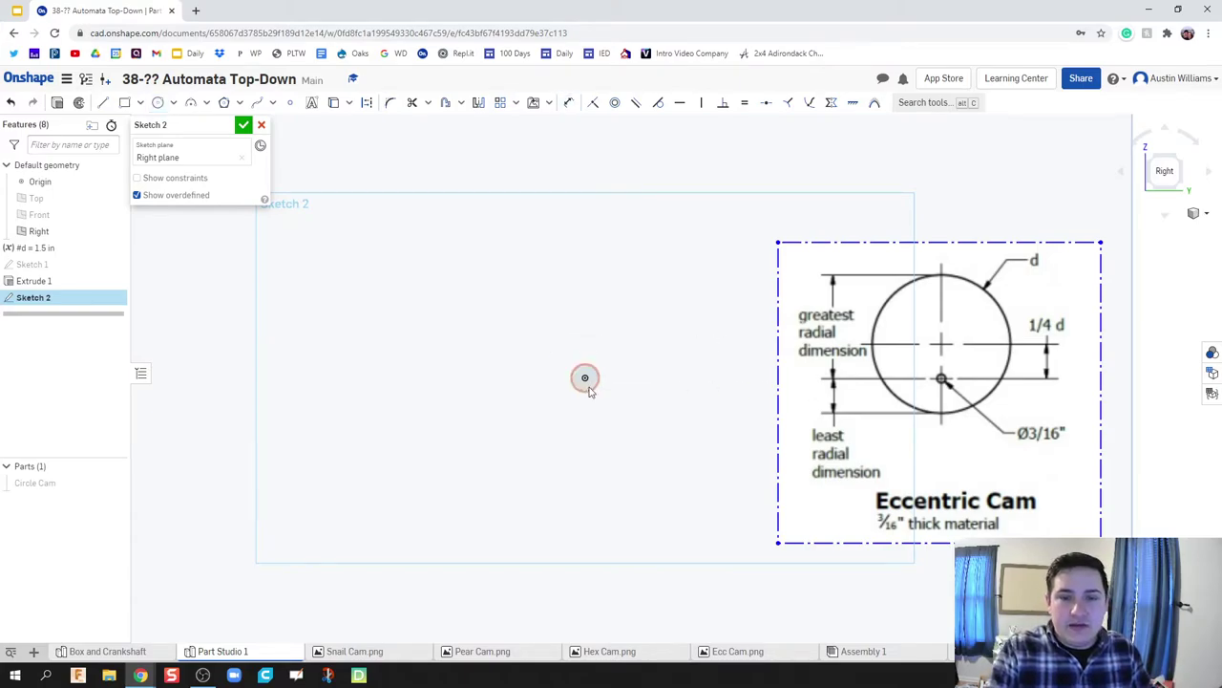
click(586, 377)
click(628, 363)
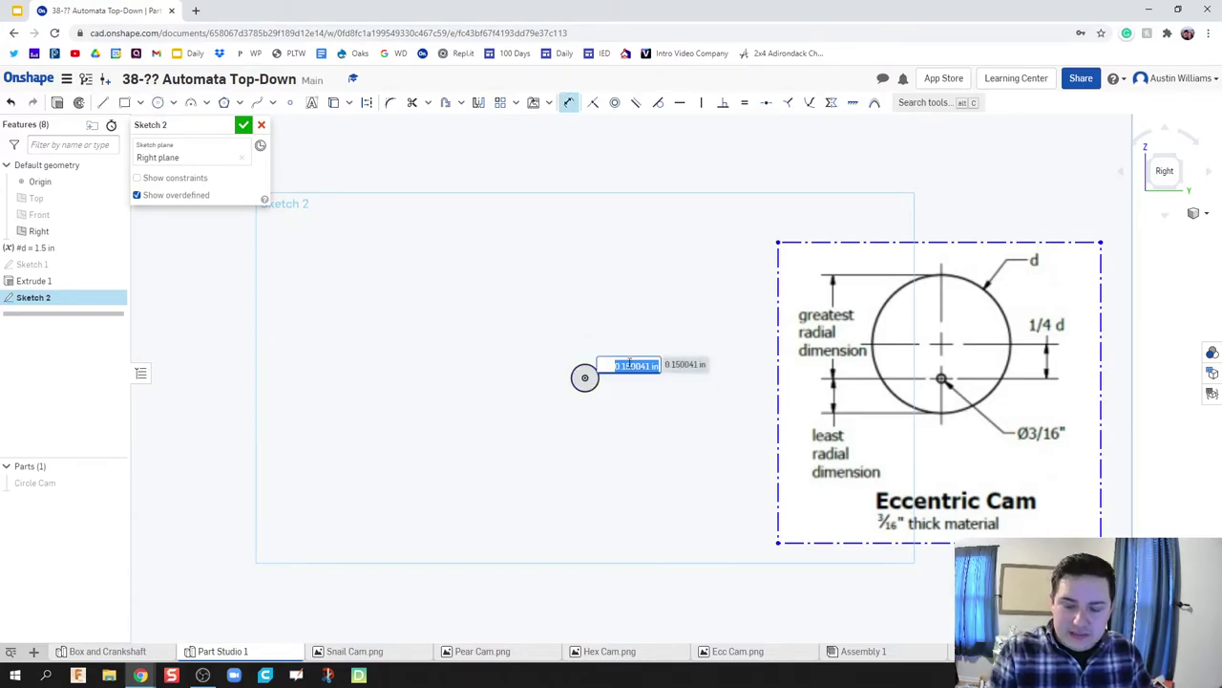
text(3/16)
key(Return)
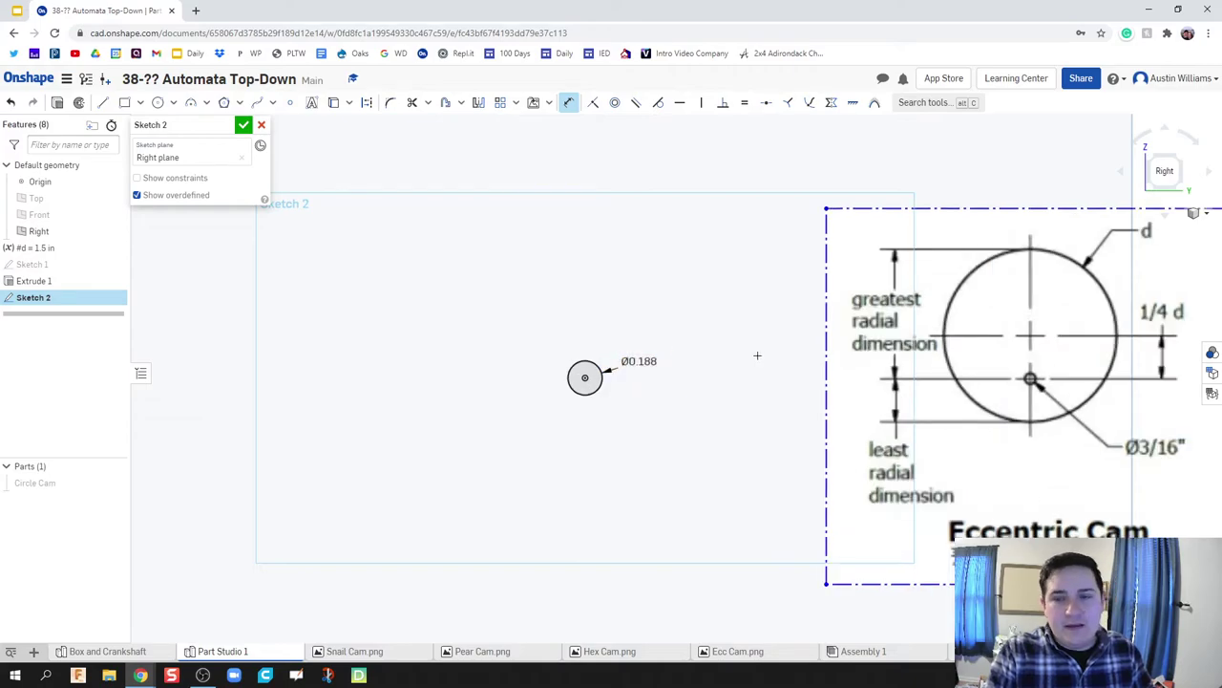
scroll(754, 350, up, 1)
scroll(707, 343, down, 1)
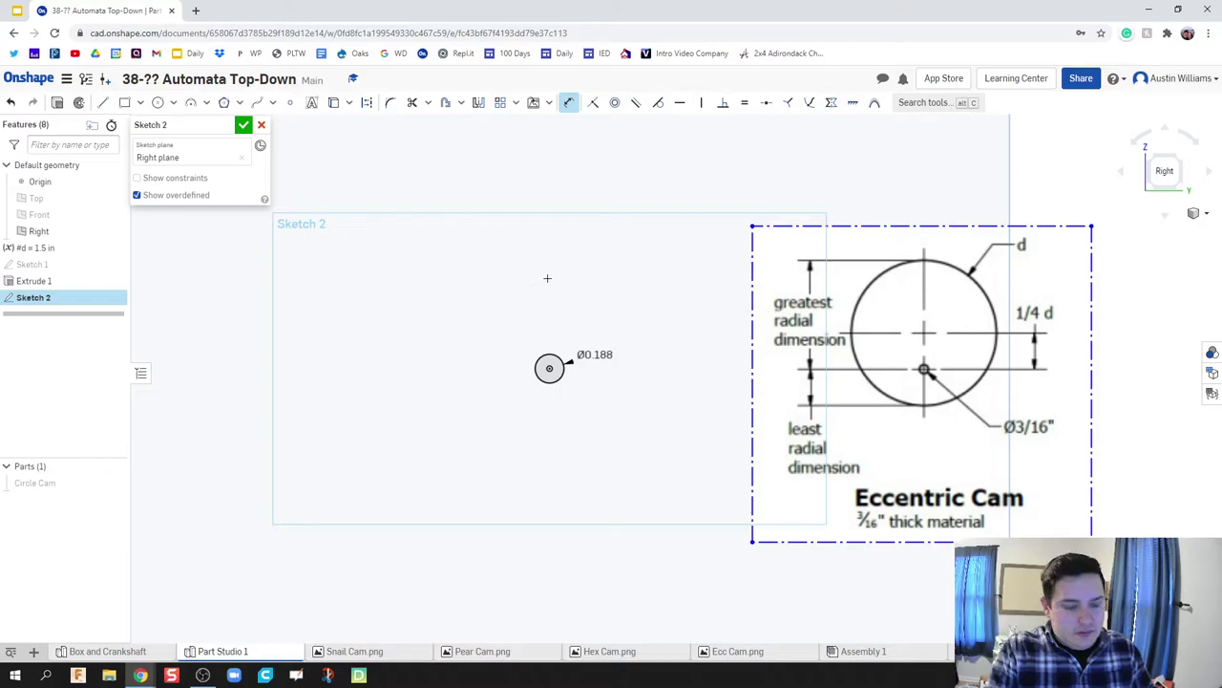
key(c)
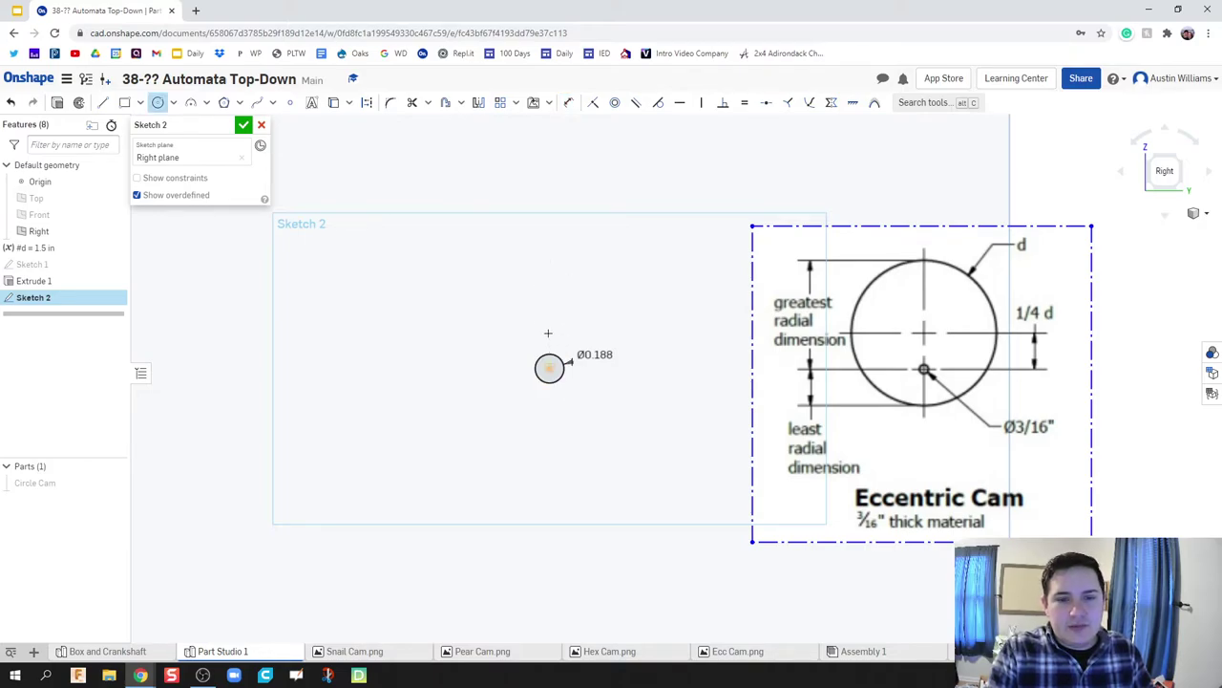
click(551, 272)
Step: Size the outer circle and set its centre offset from the hole to 0.25*#d
click(550, 451)
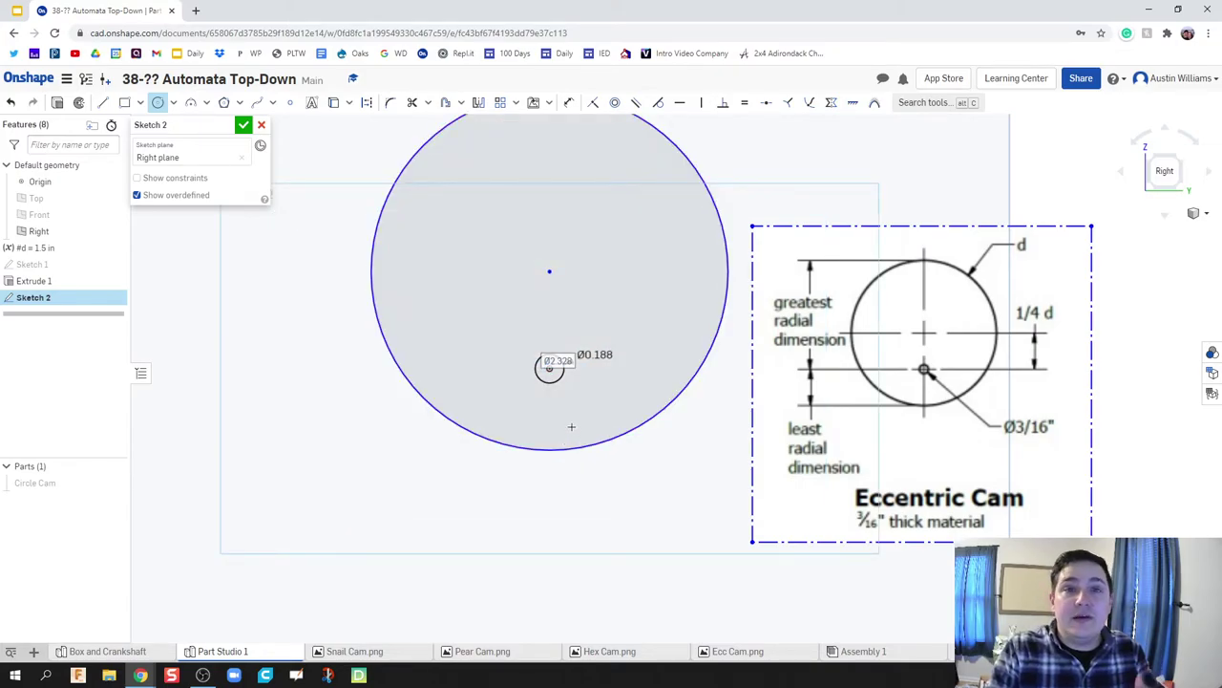
key(d)
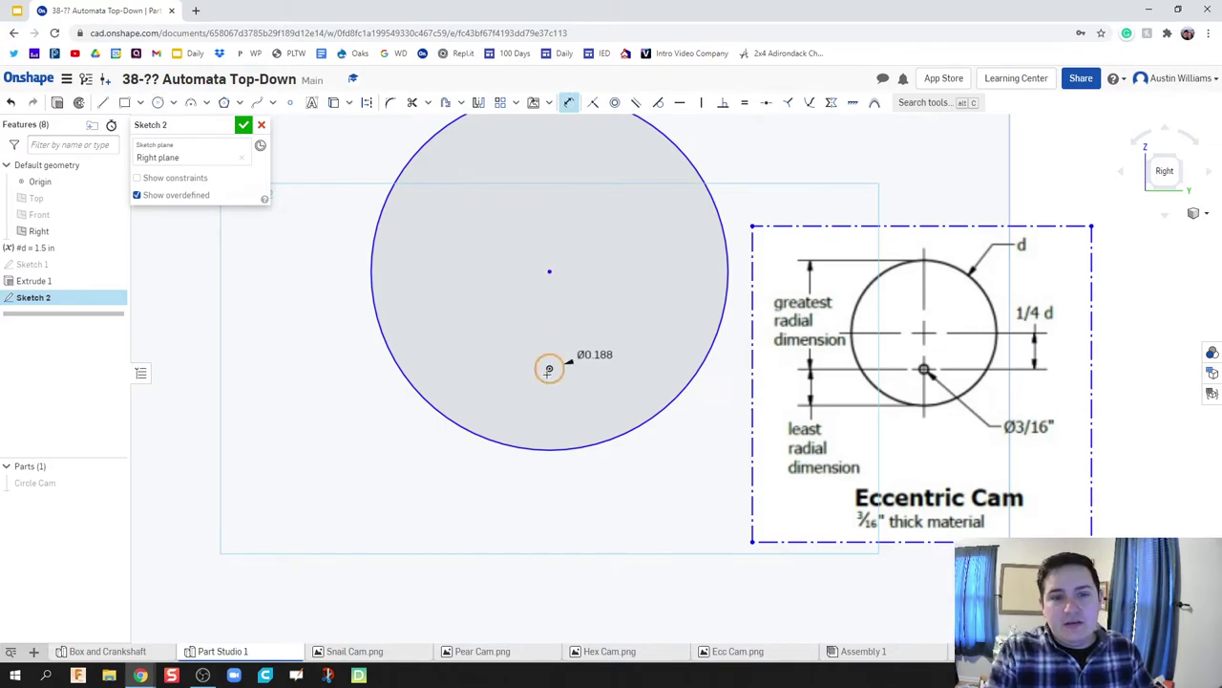
click(549, 368)
click(549, 271)
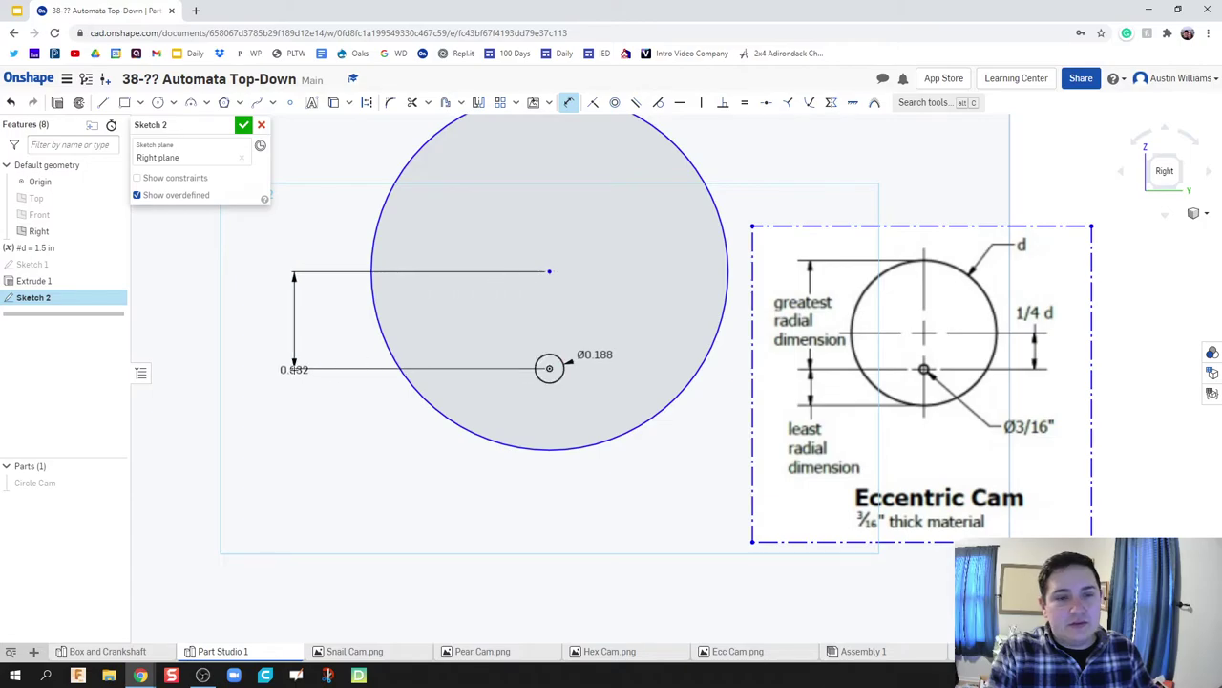
click(294, 369)
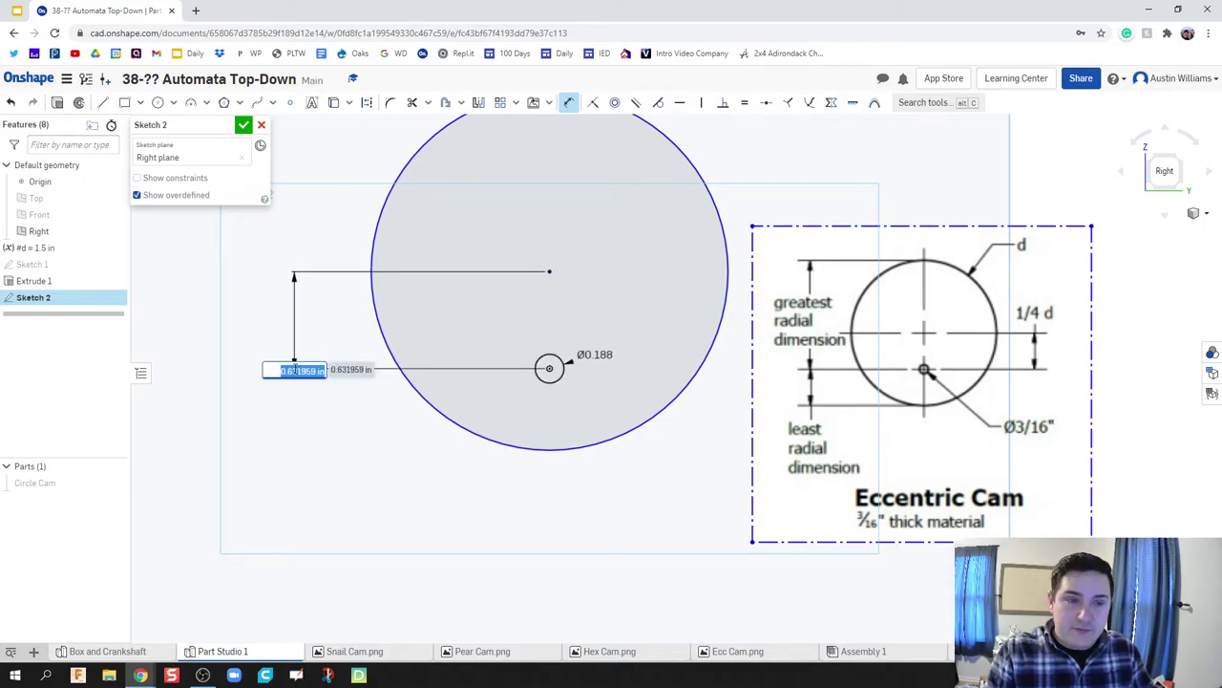
text(0.25*)
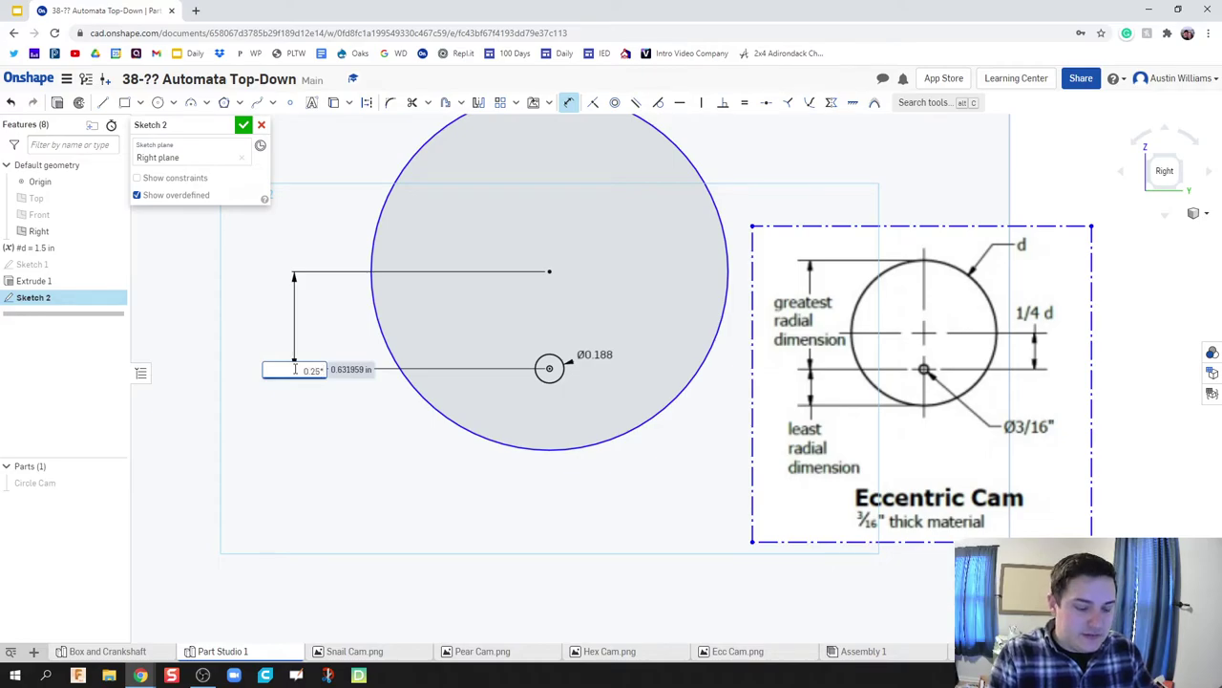
text(#d)
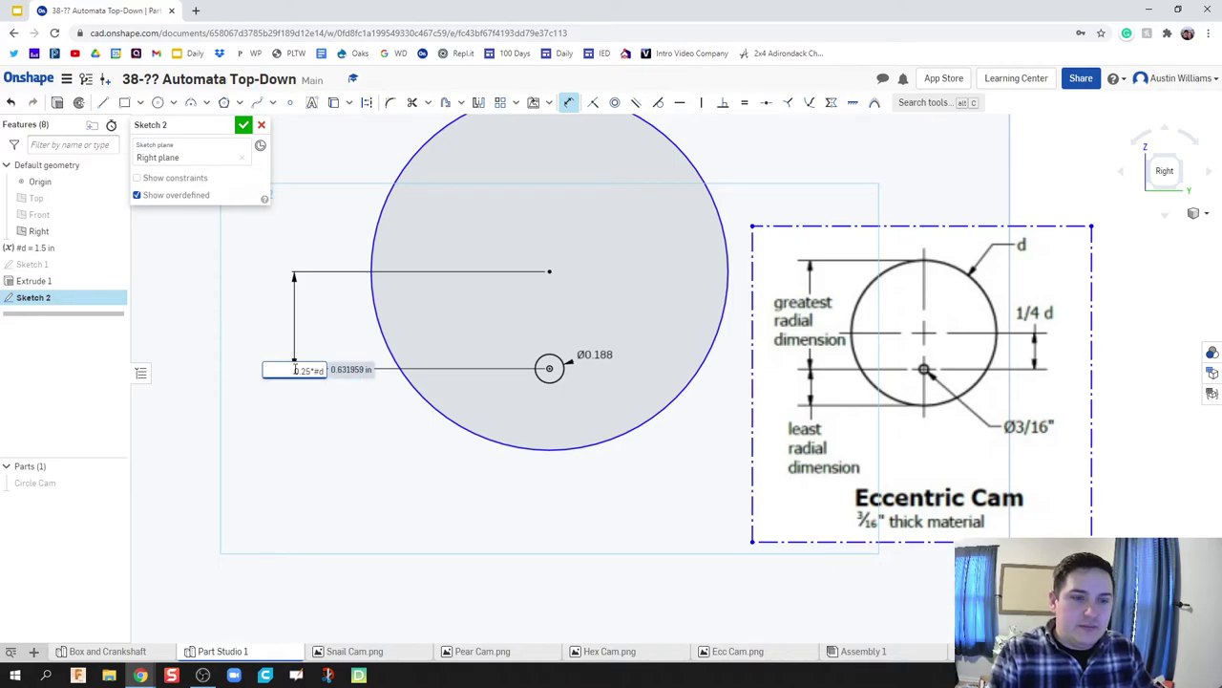
key(Return)
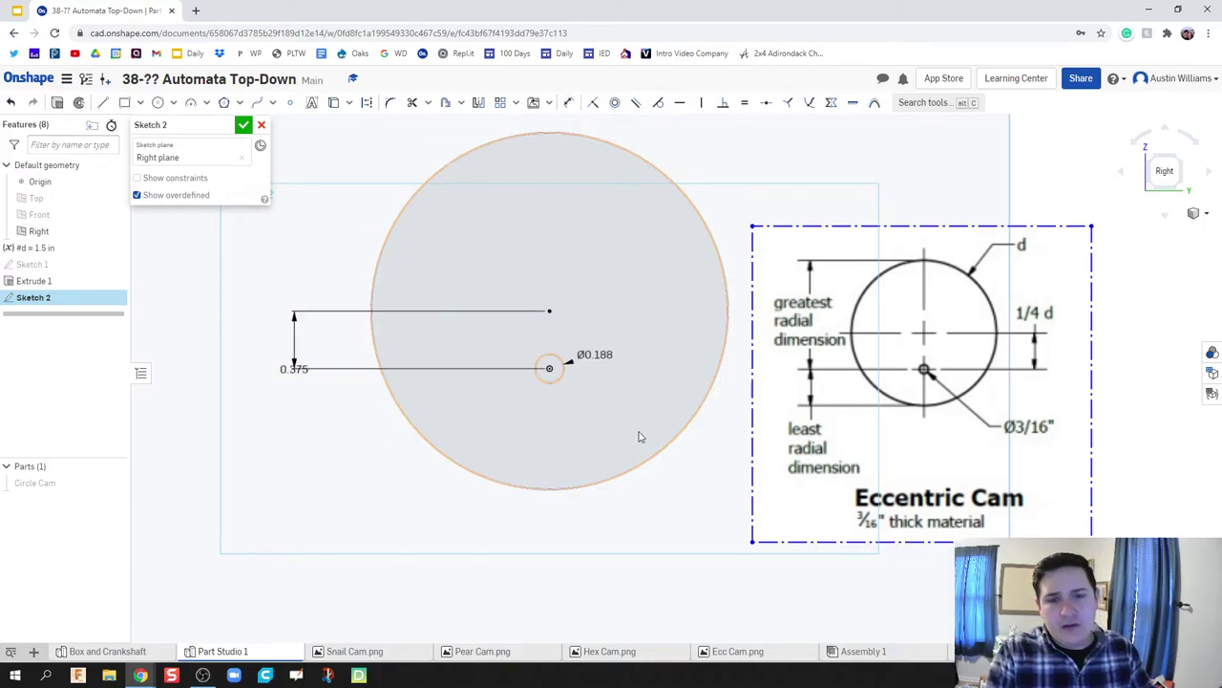
Step: Dimension the outer circle's diameter as #d
click(679, 436)
click(390, 491)
text(#d)
key(Return)
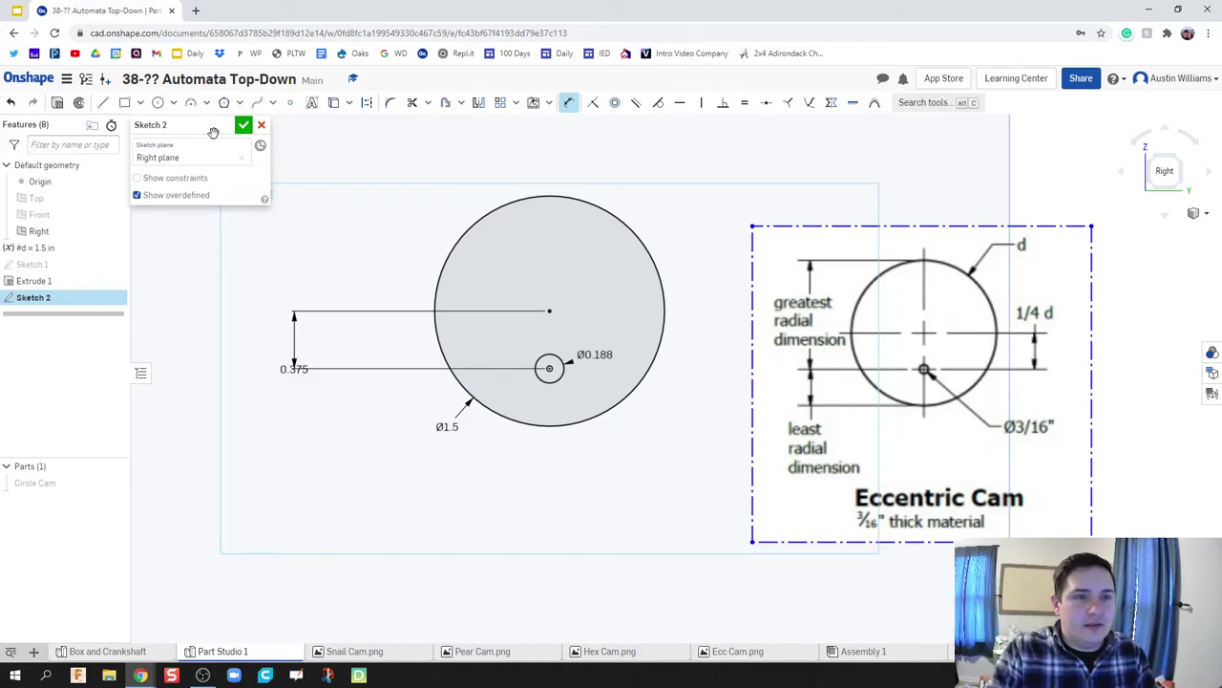
Step: Close Sketch 2 and extrude the cam face 3/16 in into a new part
click(244, 125)
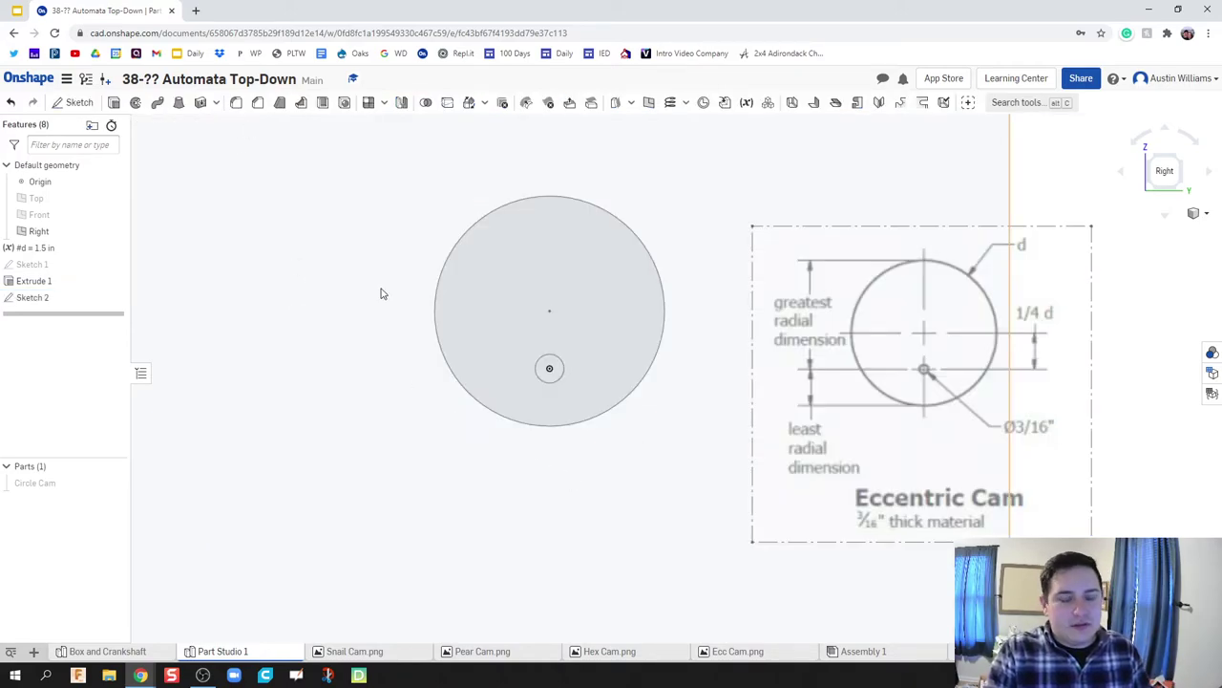
key(shift+e)
click(500, 338)
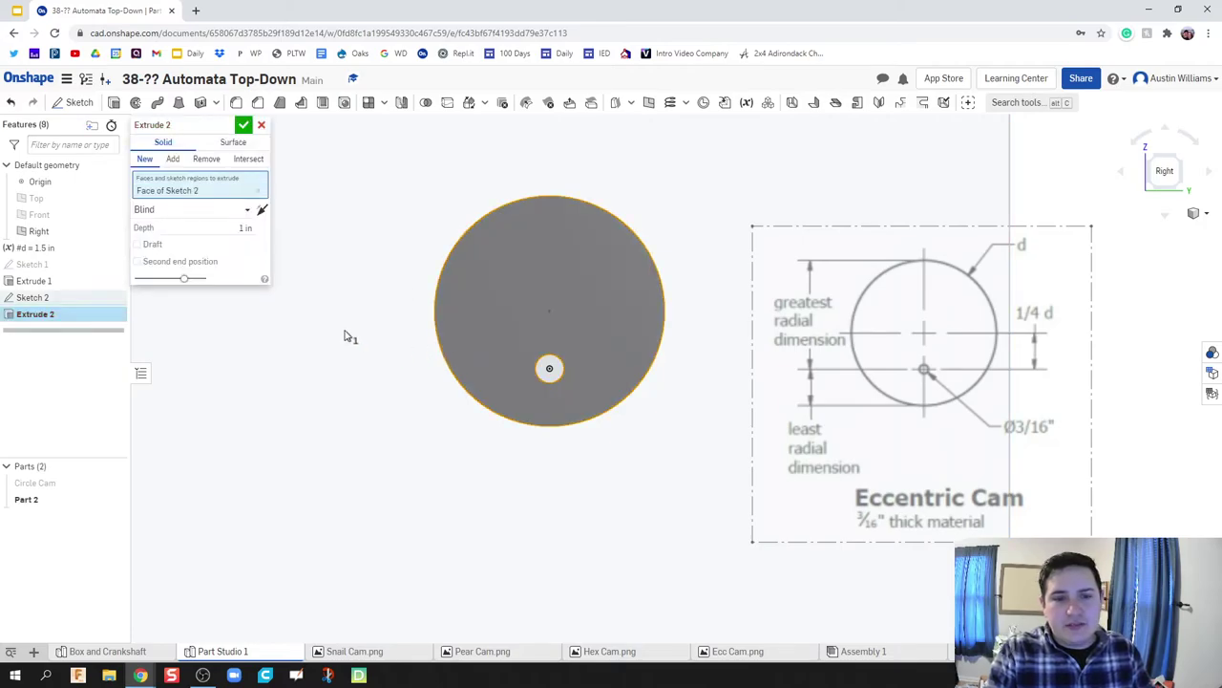
click(233, 228)
text(3/)
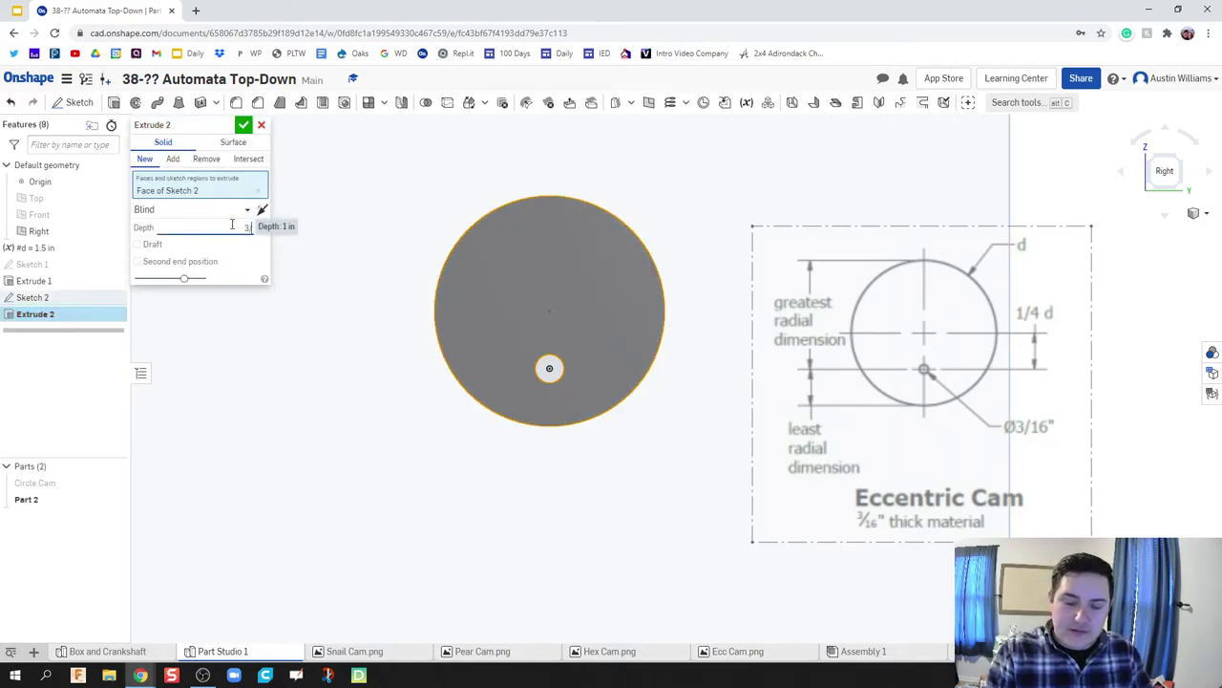
text(16)
key(Return)
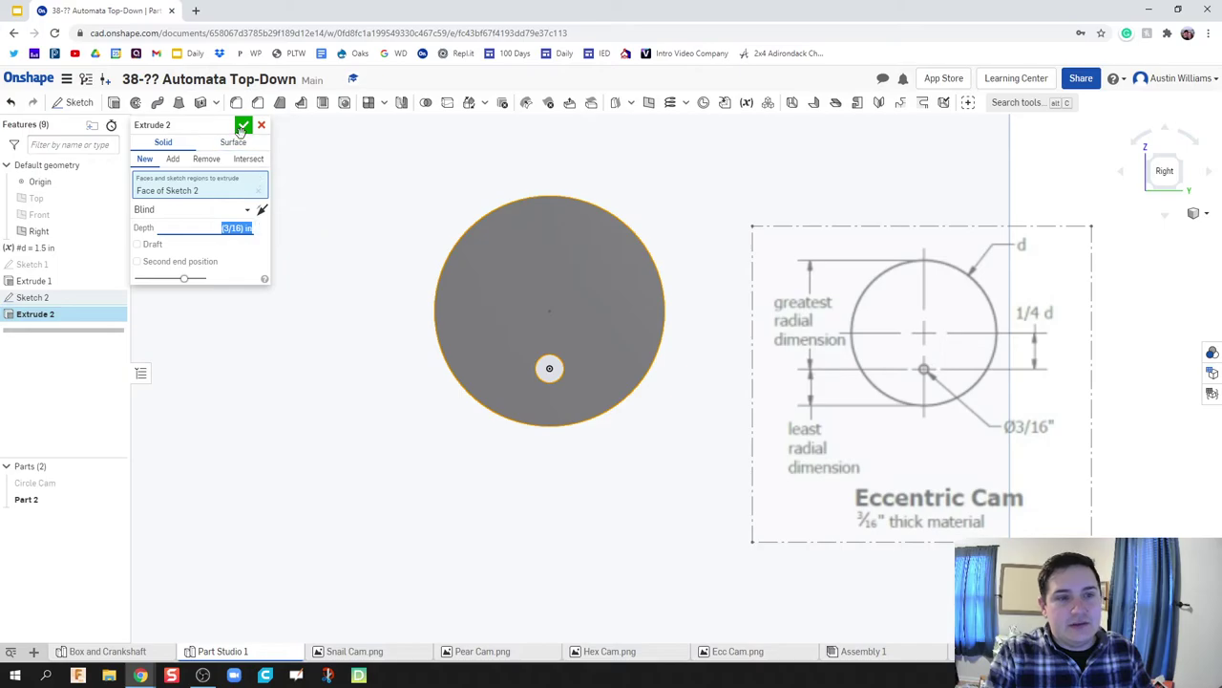
click(244, 125)
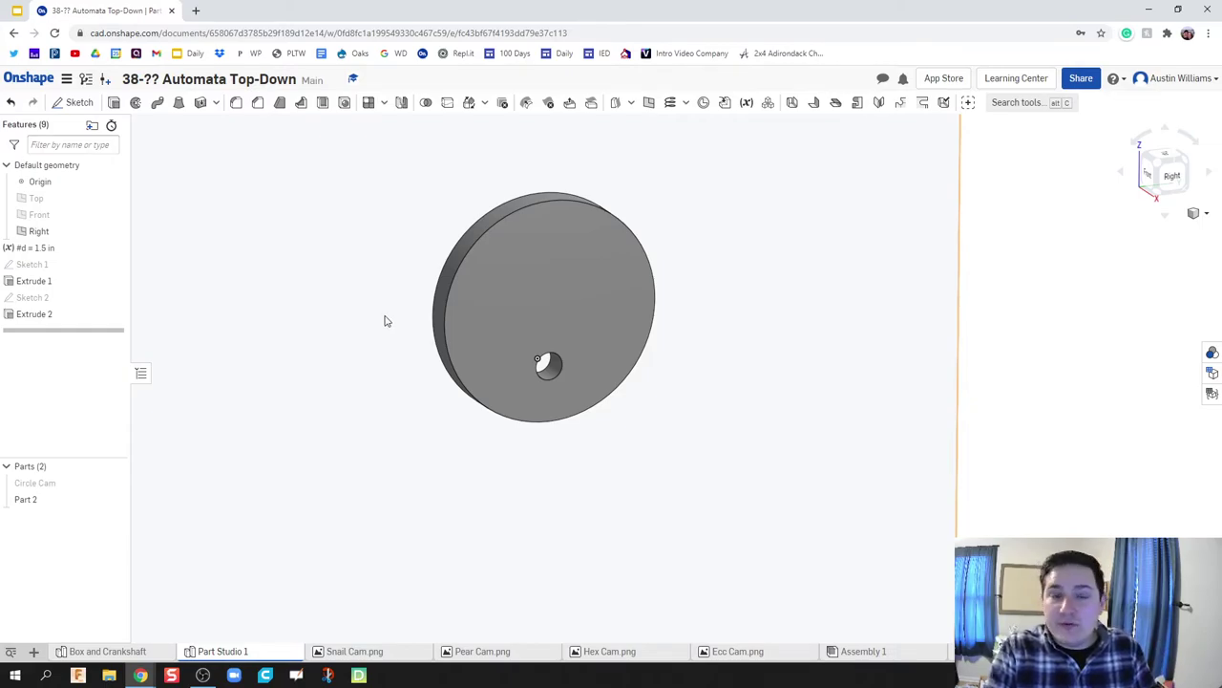
Step: Rename Part 2 to 'Ecc Cam' in the Parts list
right_drag(387, 322, 343, 278)
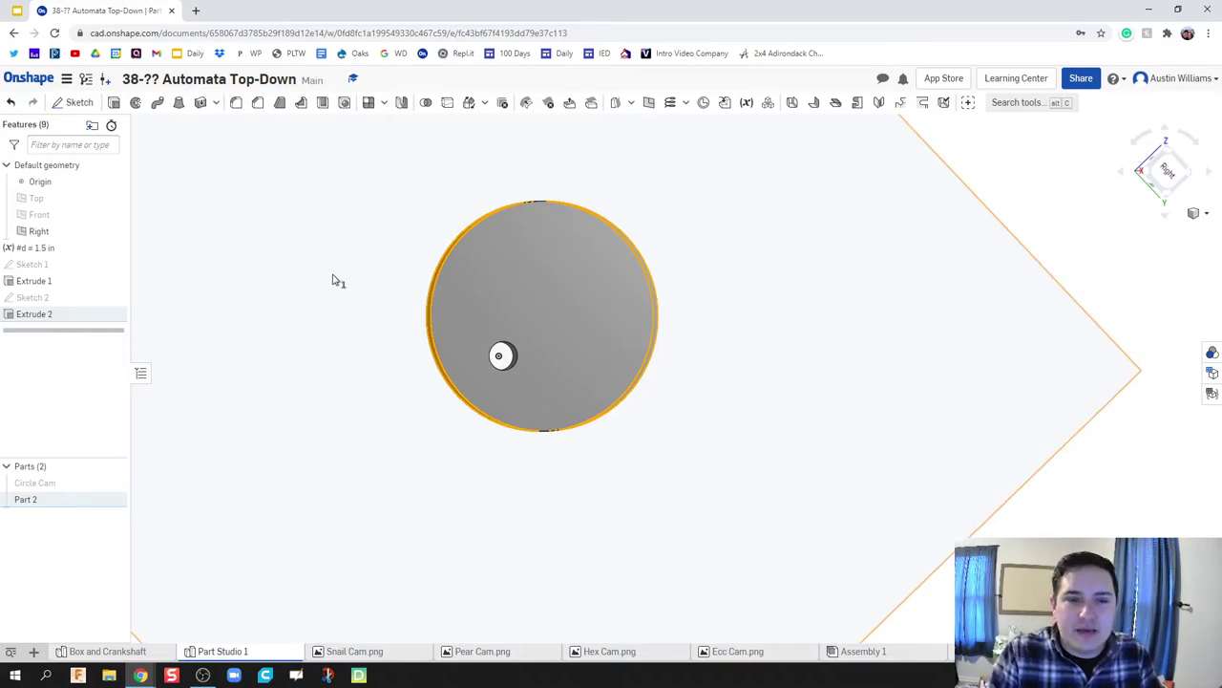
mouse_move(336, 280)
right_down()
mouse_move(350, 309)
mouse_move(340, 292)
right_up()
click(153, 326)
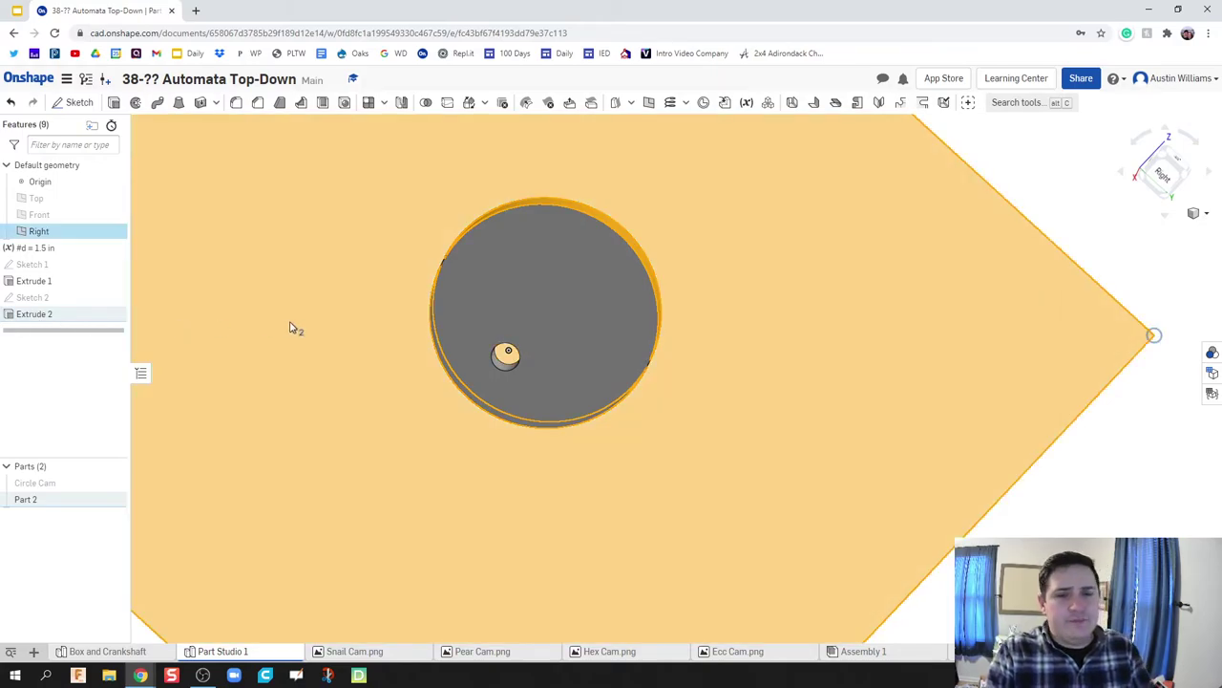
right_click(27, 501)
click(68, 296)
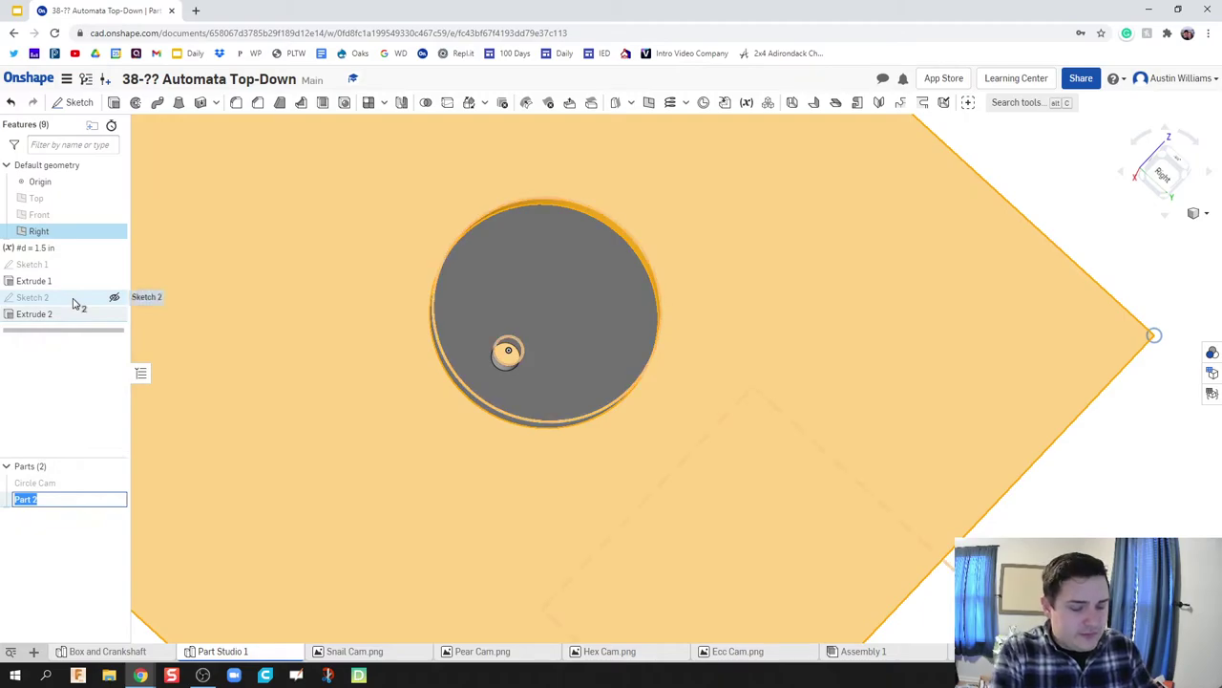
text(Ecc Cam)
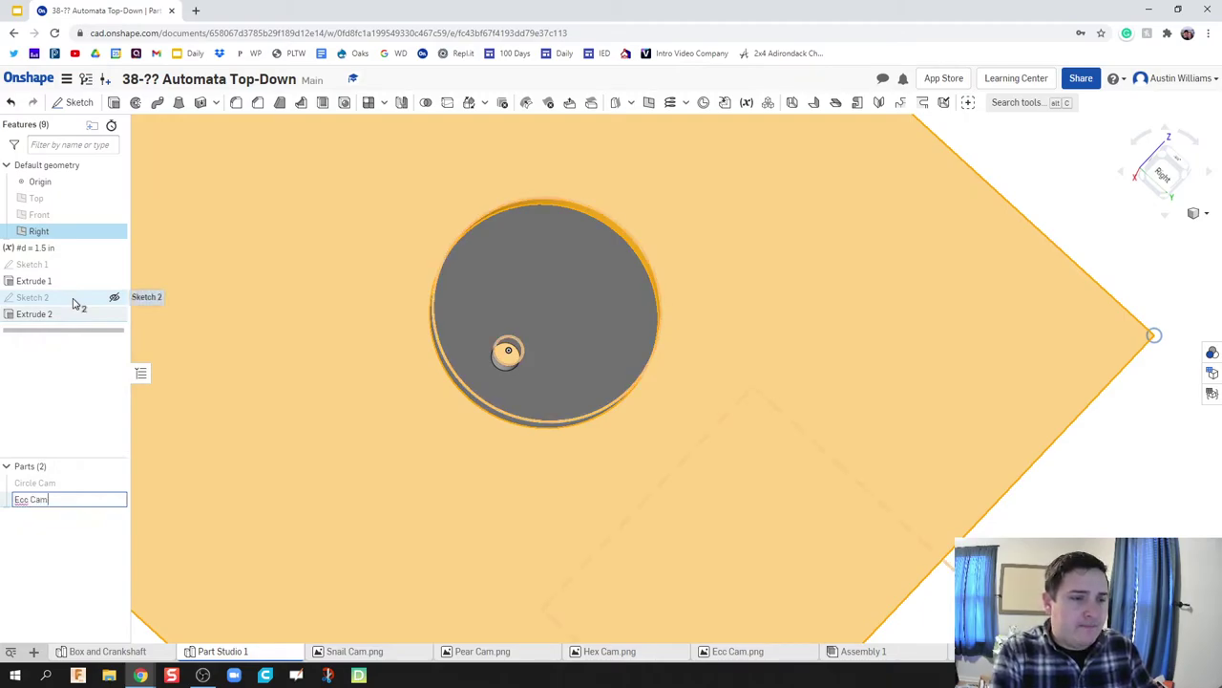
key(Return)
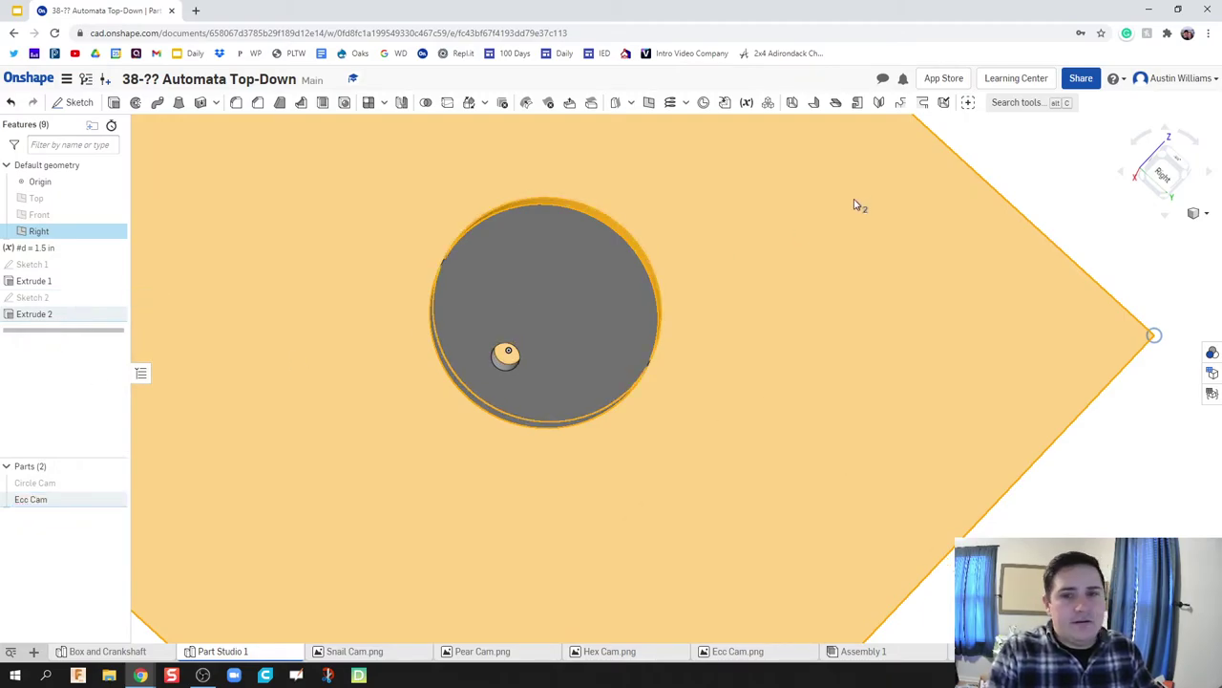
Step: Fit the model in an isometric view and hide the Ecc Cam part
key(f)
click(1190, 183)
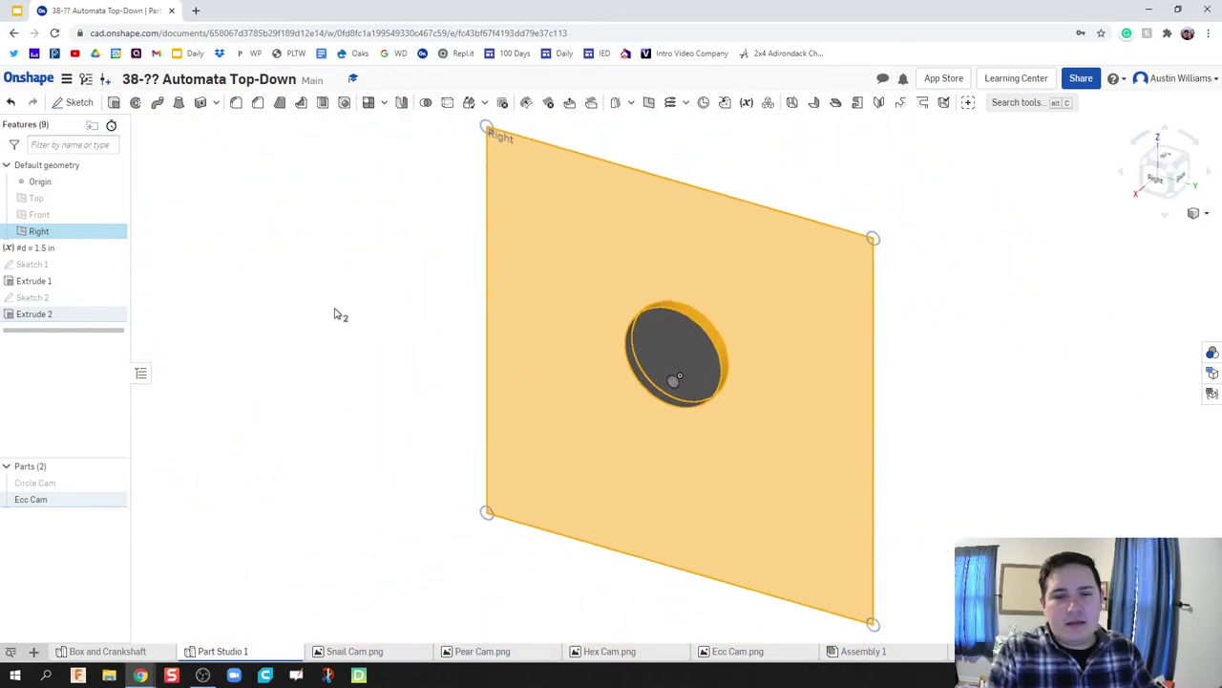
click(336, 315)
click(1148, 181)
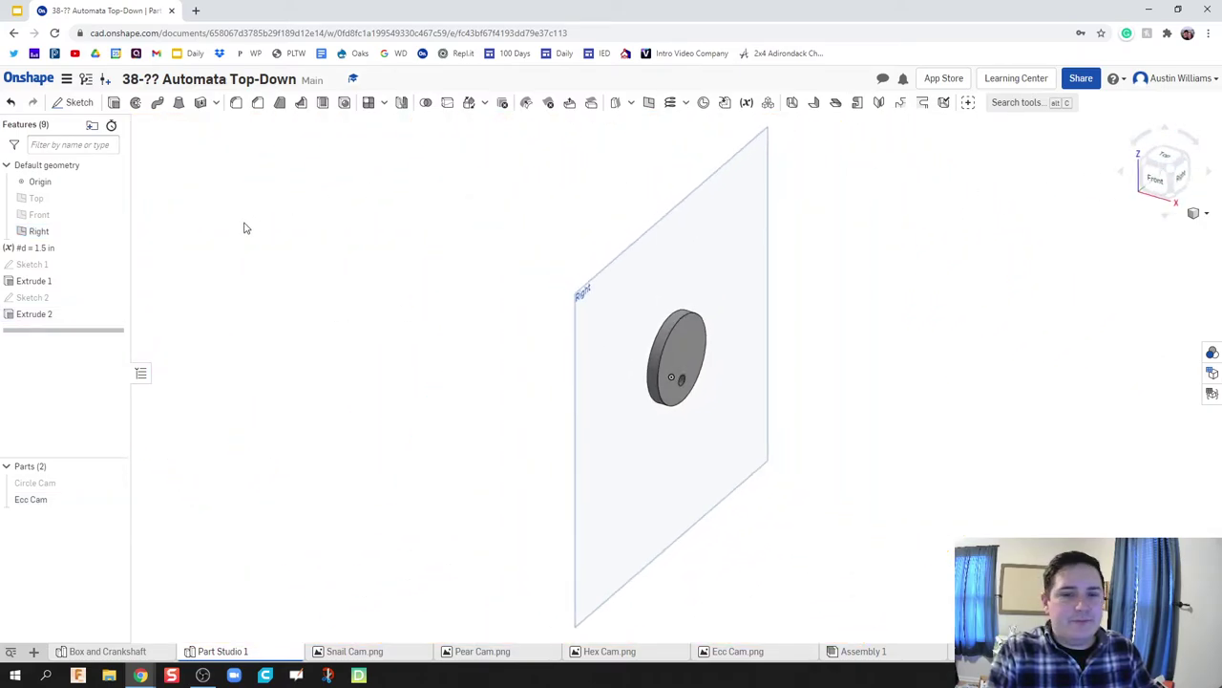
click(114, 499)
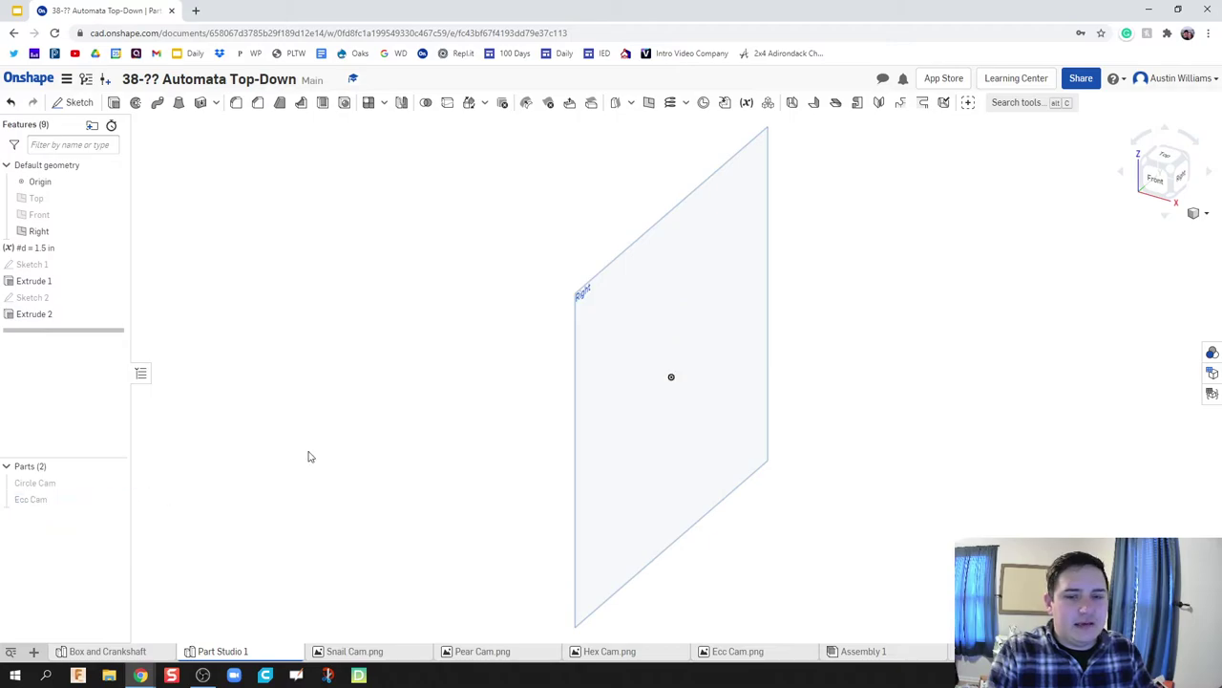
Step: Start a new sketch on the Right plane and view it normal
click(72, 103)
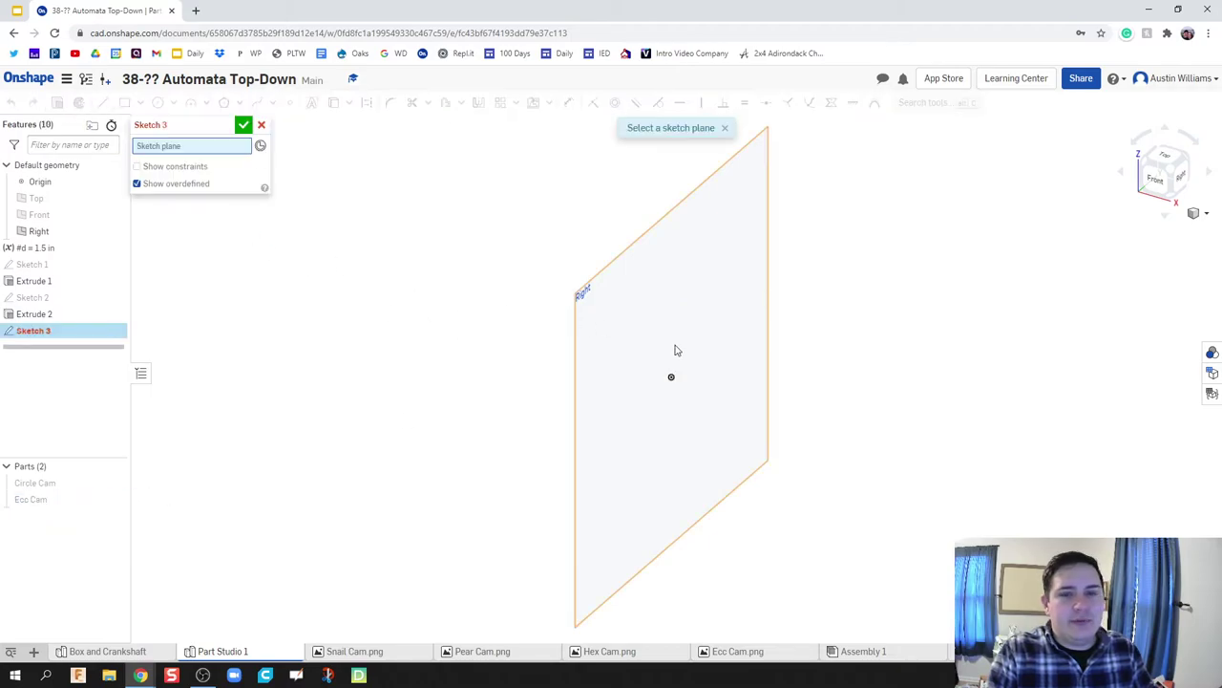
click(656, 341)
right_click(655, 339)
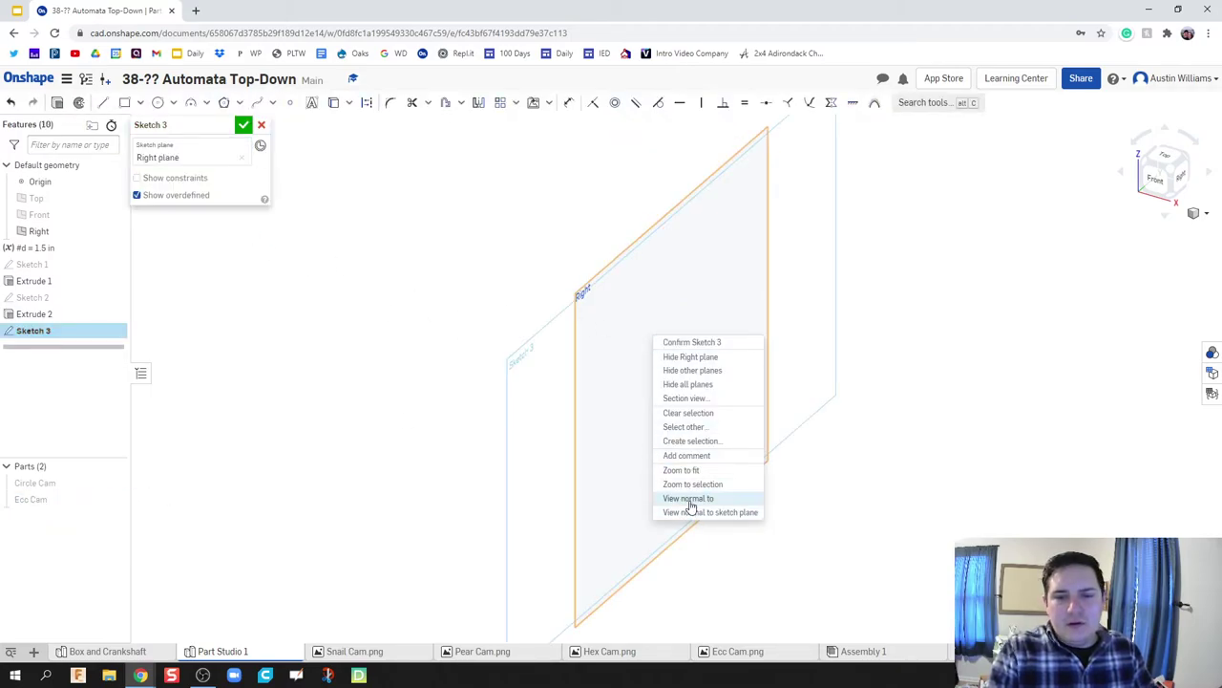
click(689, 499)
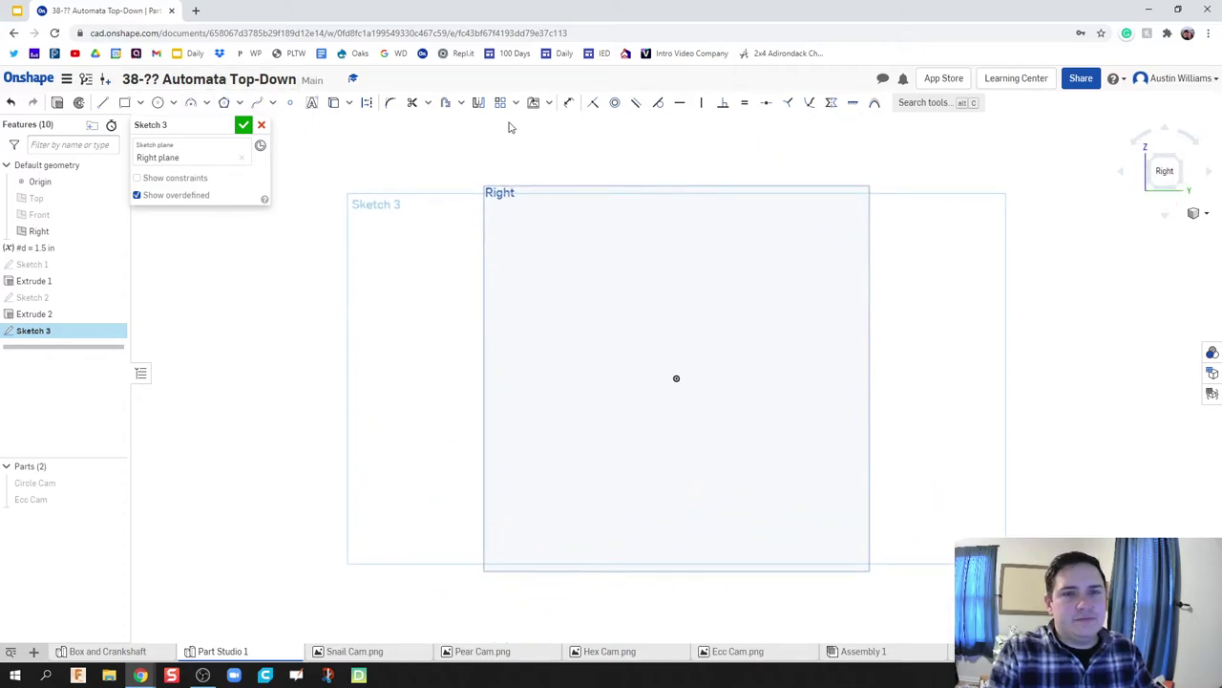
Step: Insert the Pear Cam.png reference image beside the Right plane
click(549, 102)
click(560, 146)
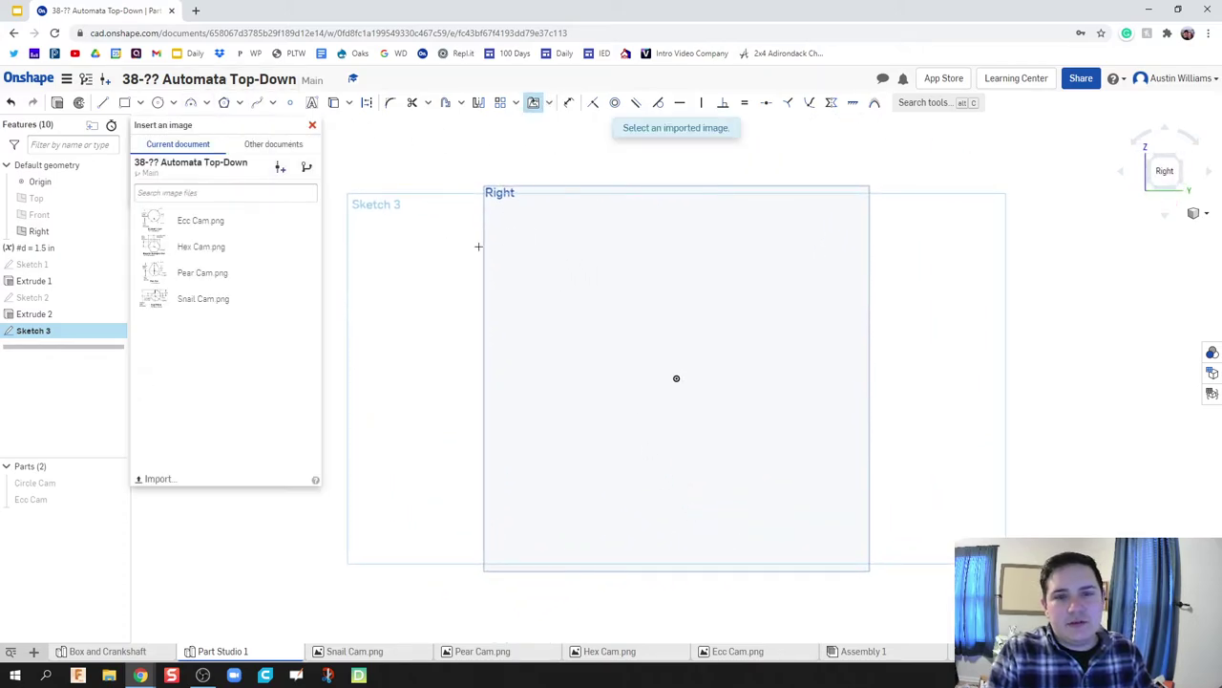
click(244, 278)
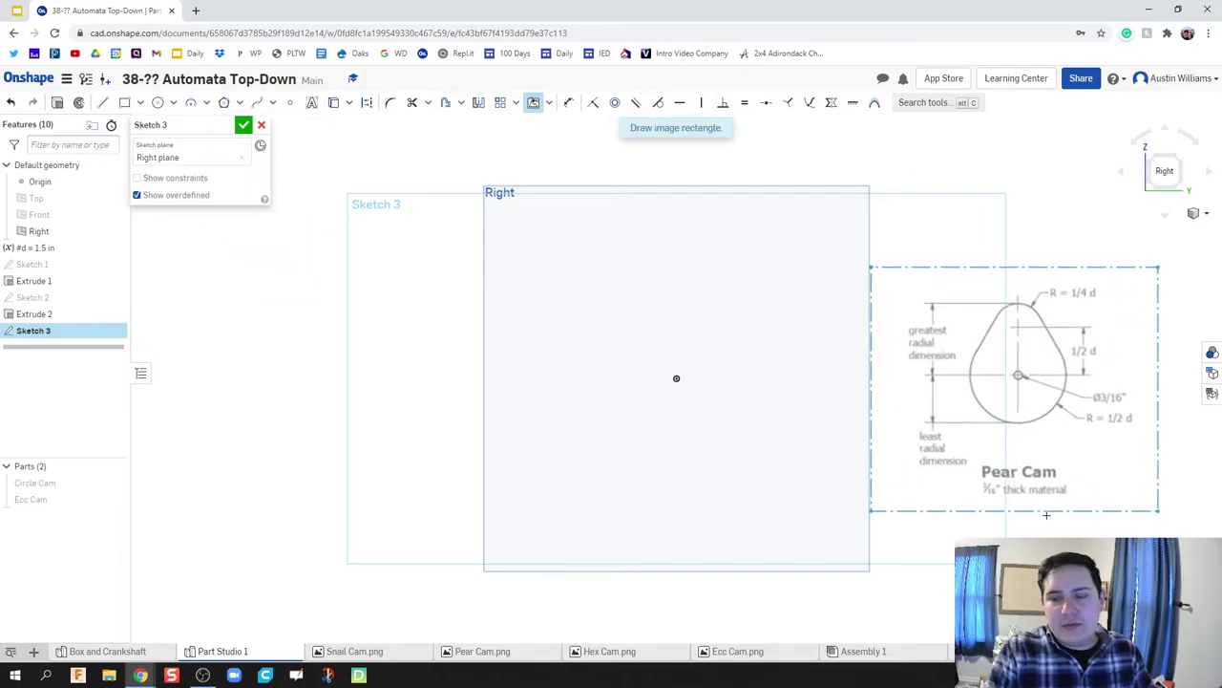
click(1164, 514)
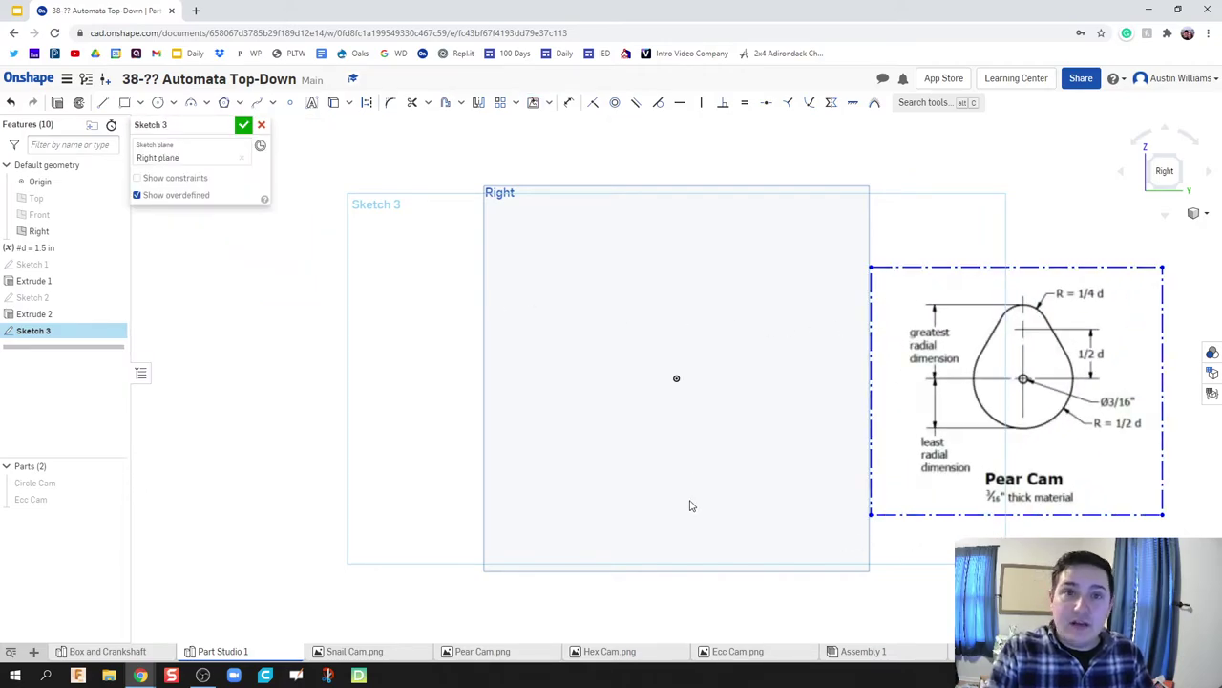
mouse_move(685, 496)
middle_down()
mouse_move(666, 452)
mouse_move(583, 464)
middle_up()
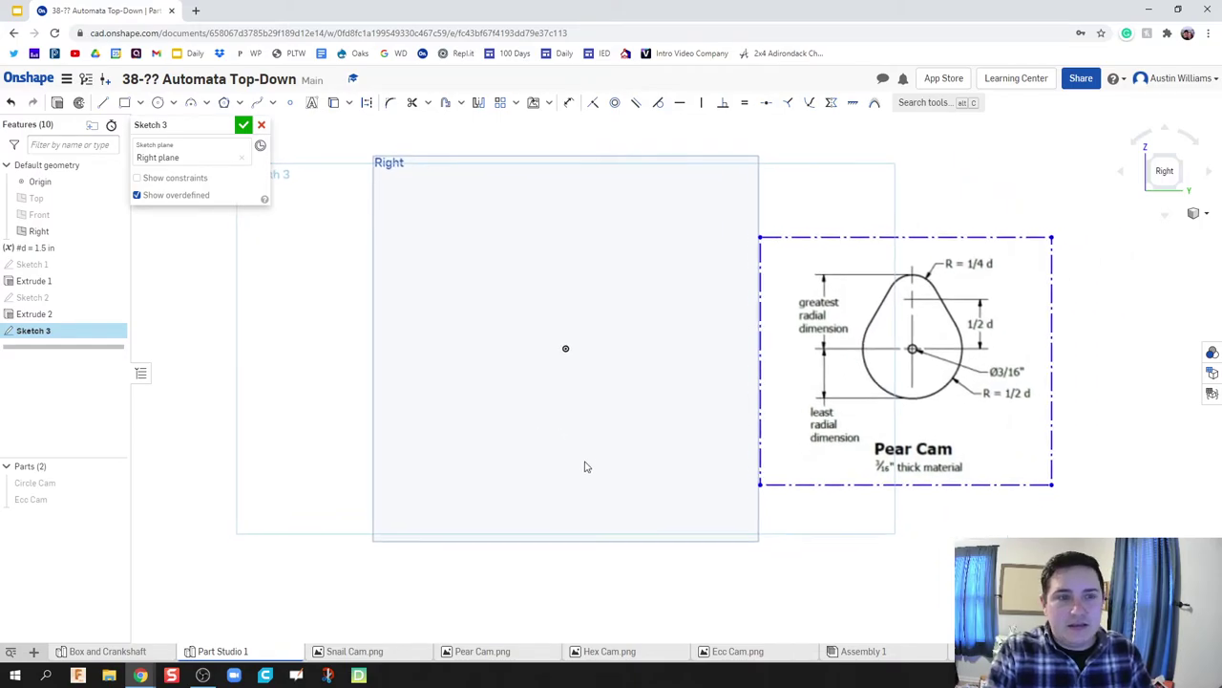
Step: Draw a Ø0.406 bore circle and a Ø3.706 circle, both centred at the origin
key(c)
click(558, 354)
click(569, 363)
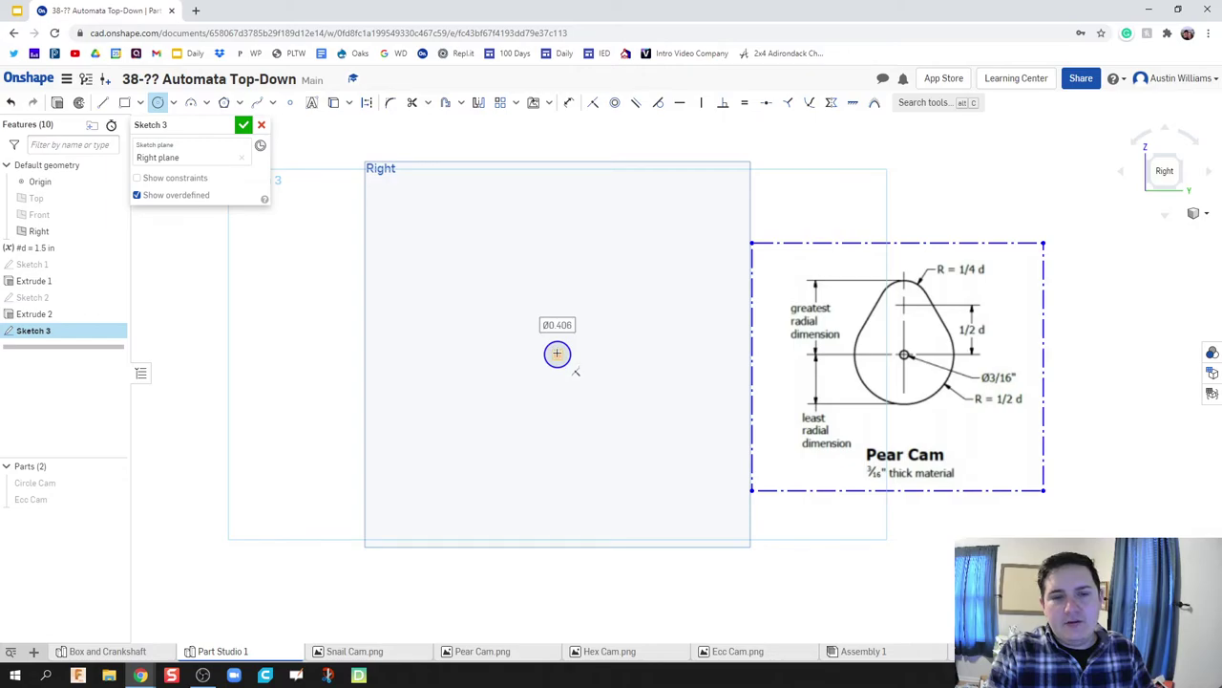
click(557, 354)
click(574, 472)
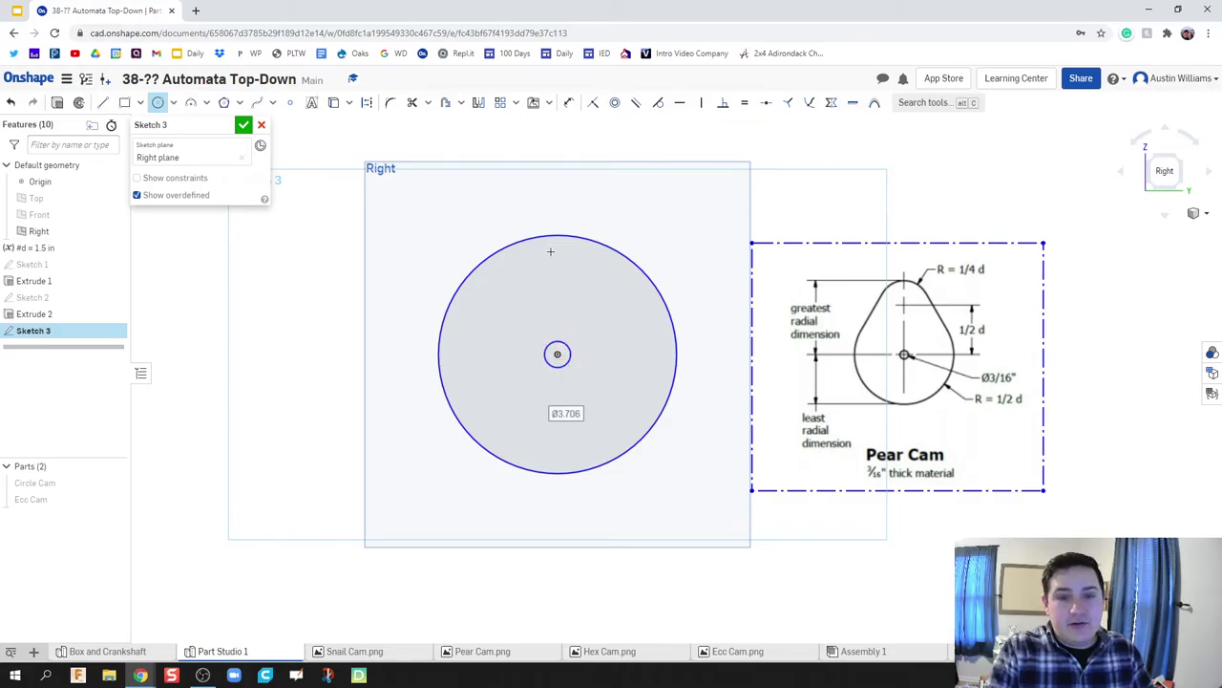
Step: Draw a Ø2.525 circle above the origin and two side lines down to the big circle
click(558, 221)
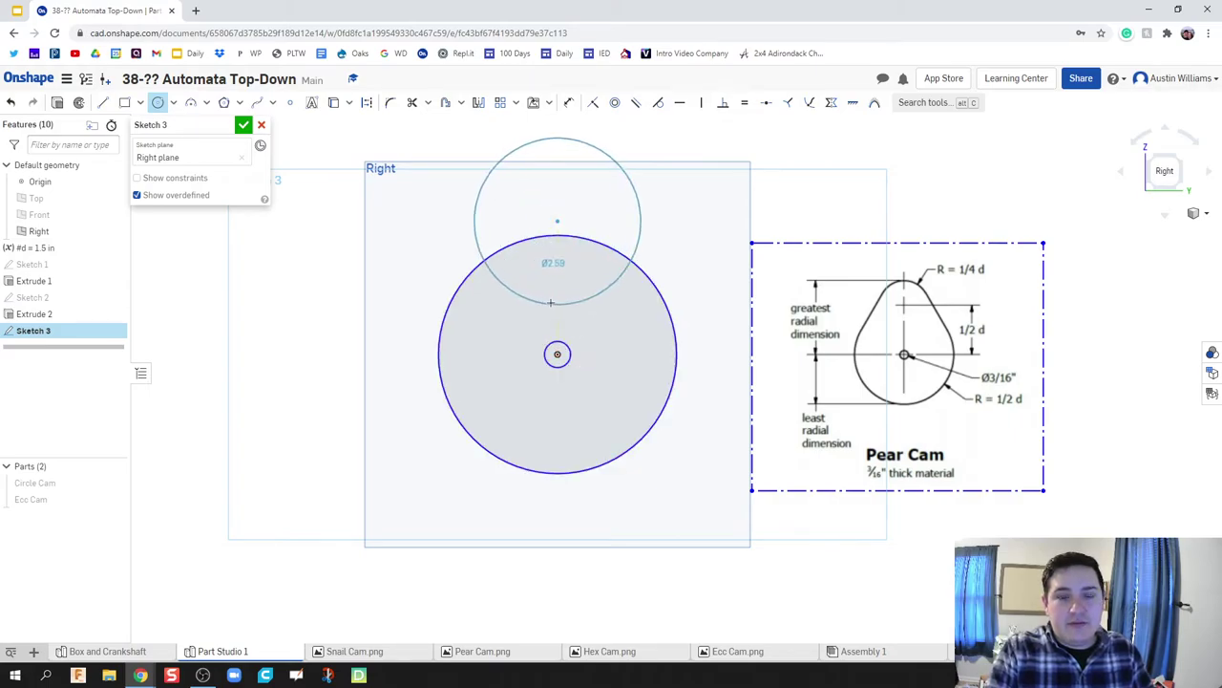
click(550, 303)
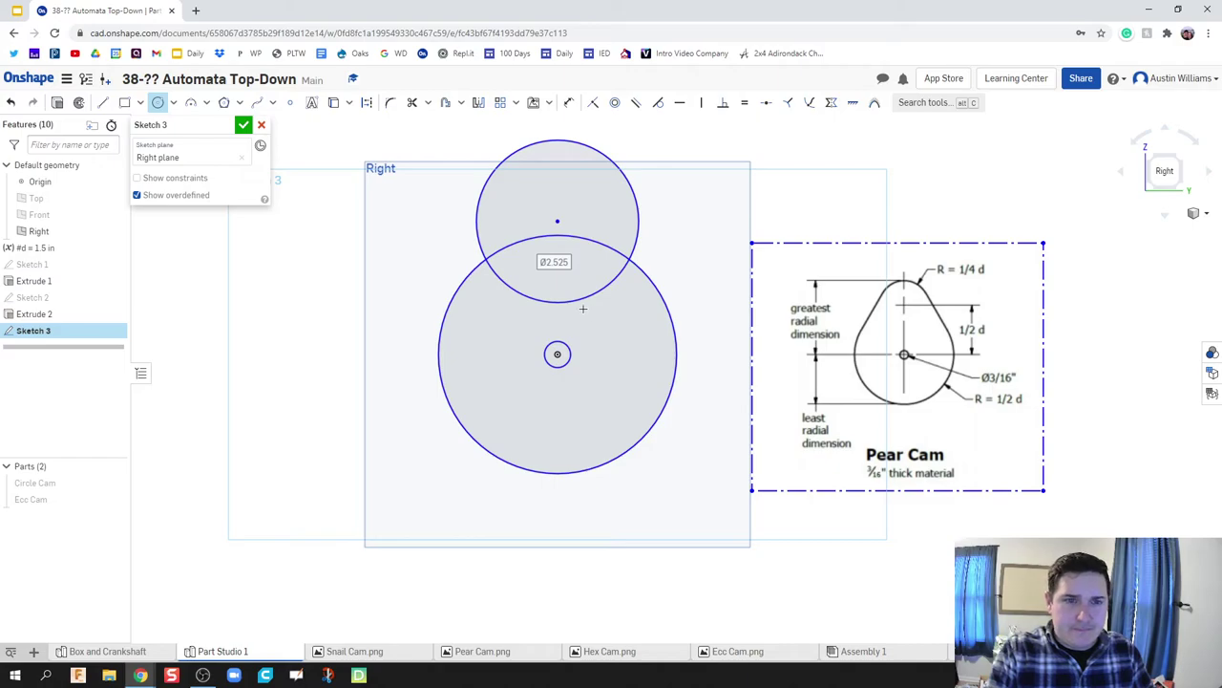
key(l)
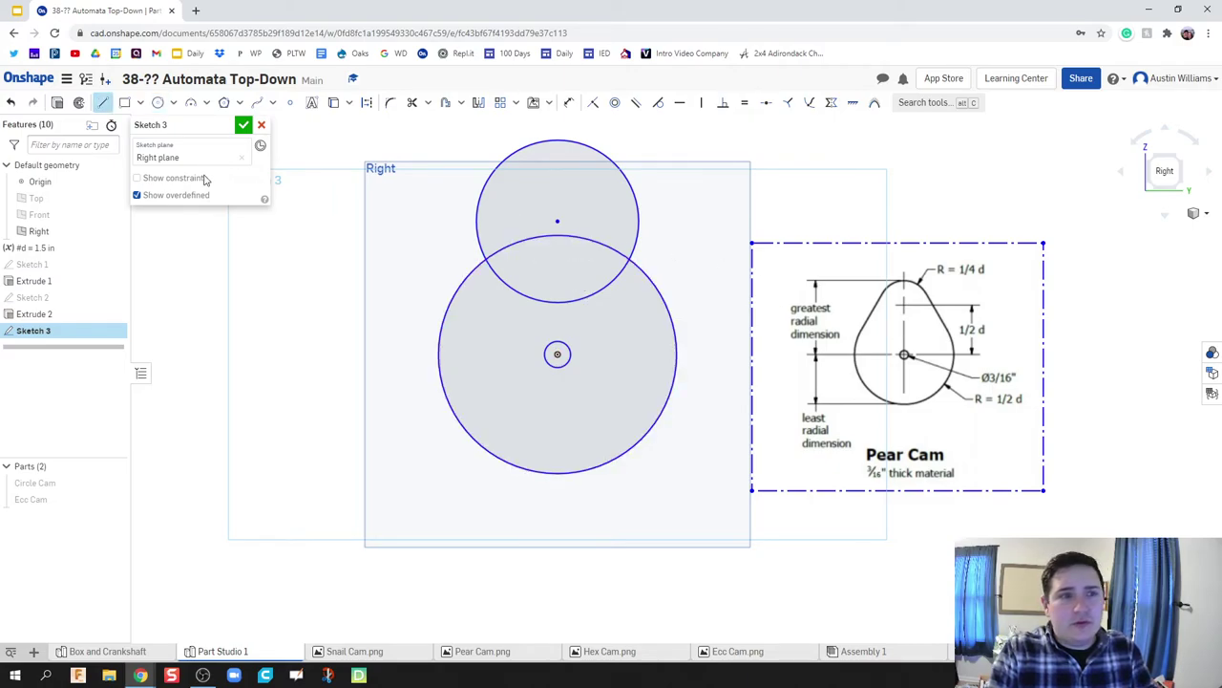
click(476, 208)
click(446, 311)
key(Escape)
click(635, 198)
click(674, 325)
key(Escape)
key(Escape)
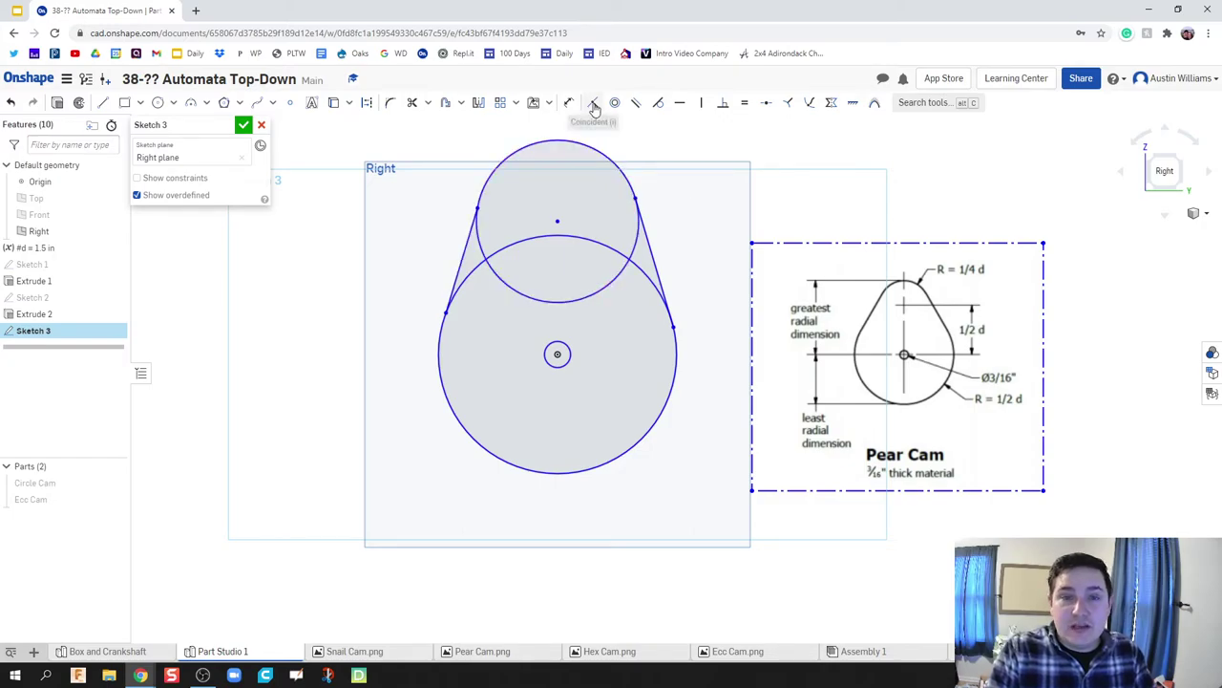
Step: Make the left and right lines tangent to both the upper and large circles
click(657, 103)
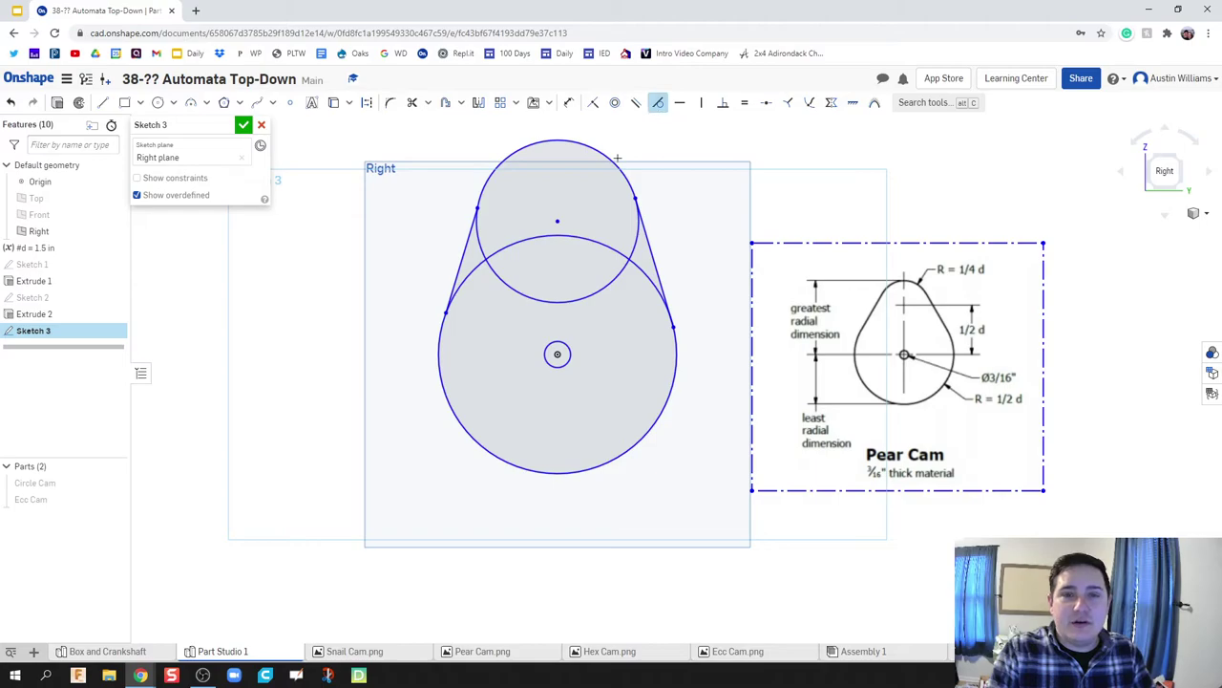
click(459, 259)
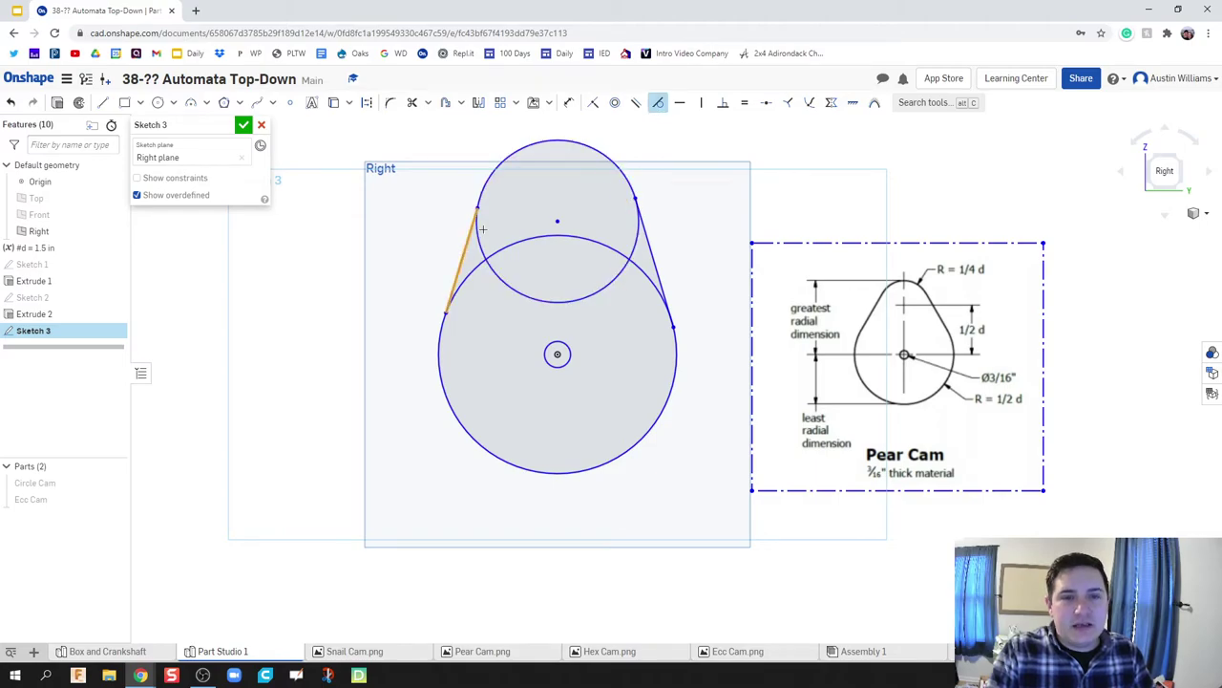
click(495, 171)
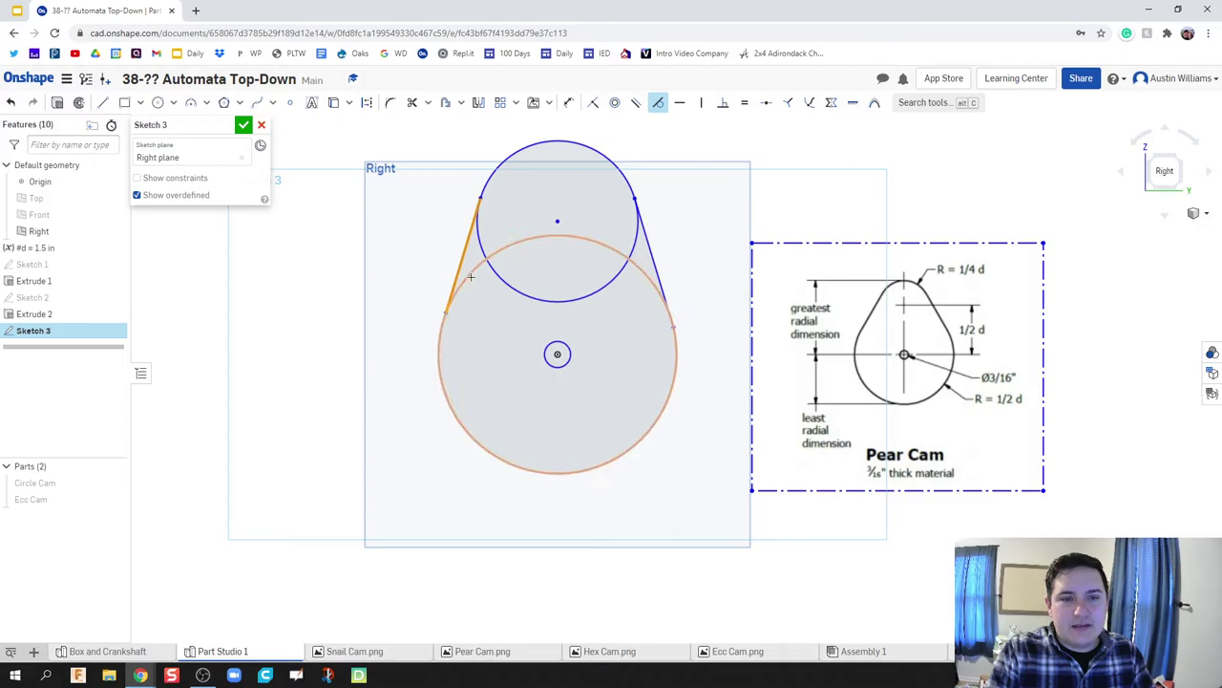
click(471, 277)
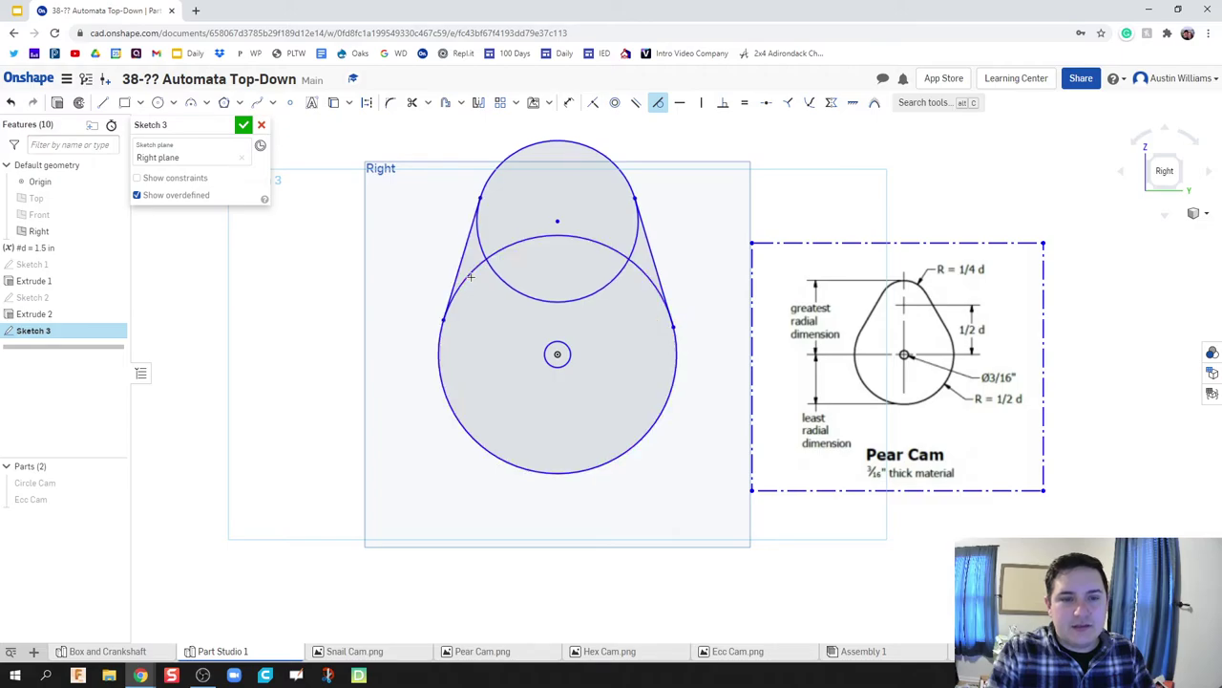
click(650, 250)
click(619, 172)
click(657, 266)
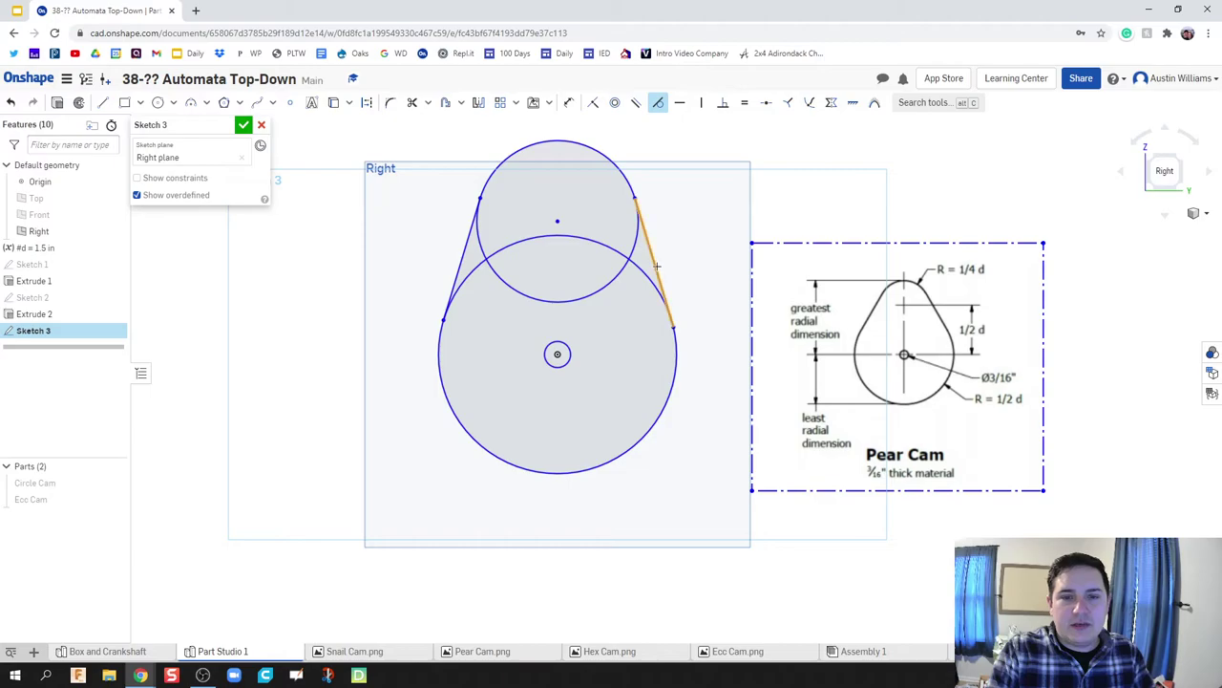
click(678, 370)
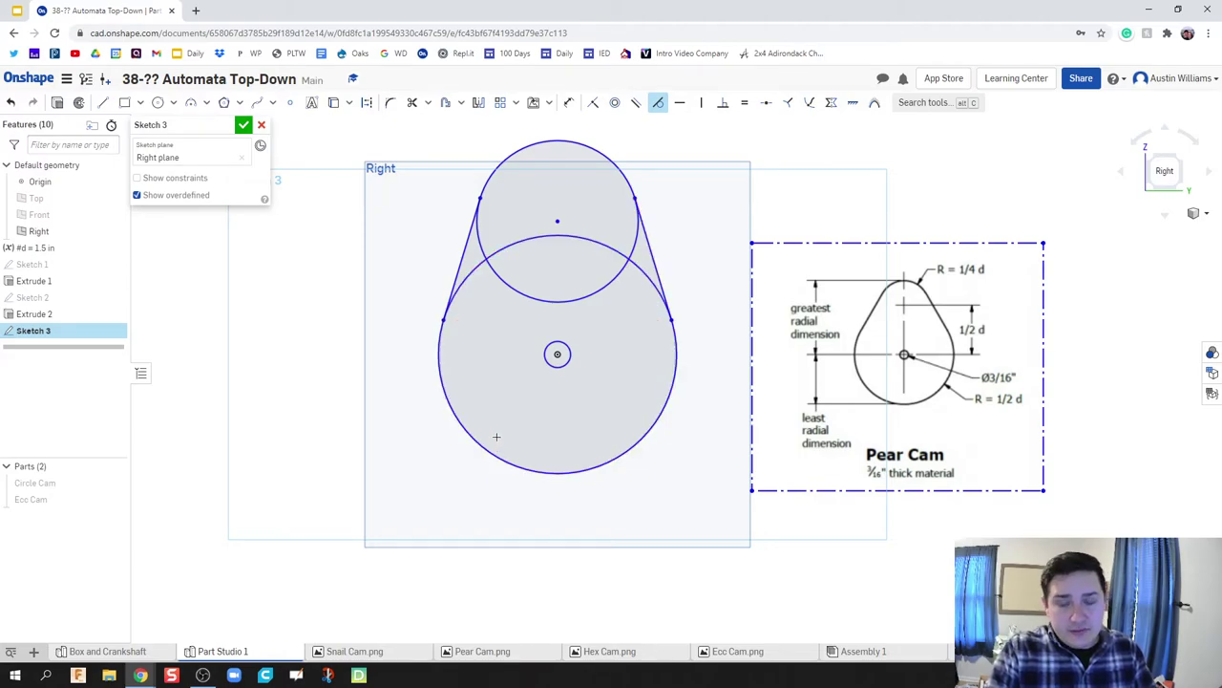
Step: Trim the overlapping inner arcs on both sides of the two circles, leaving the pear outline
click(413, 107)
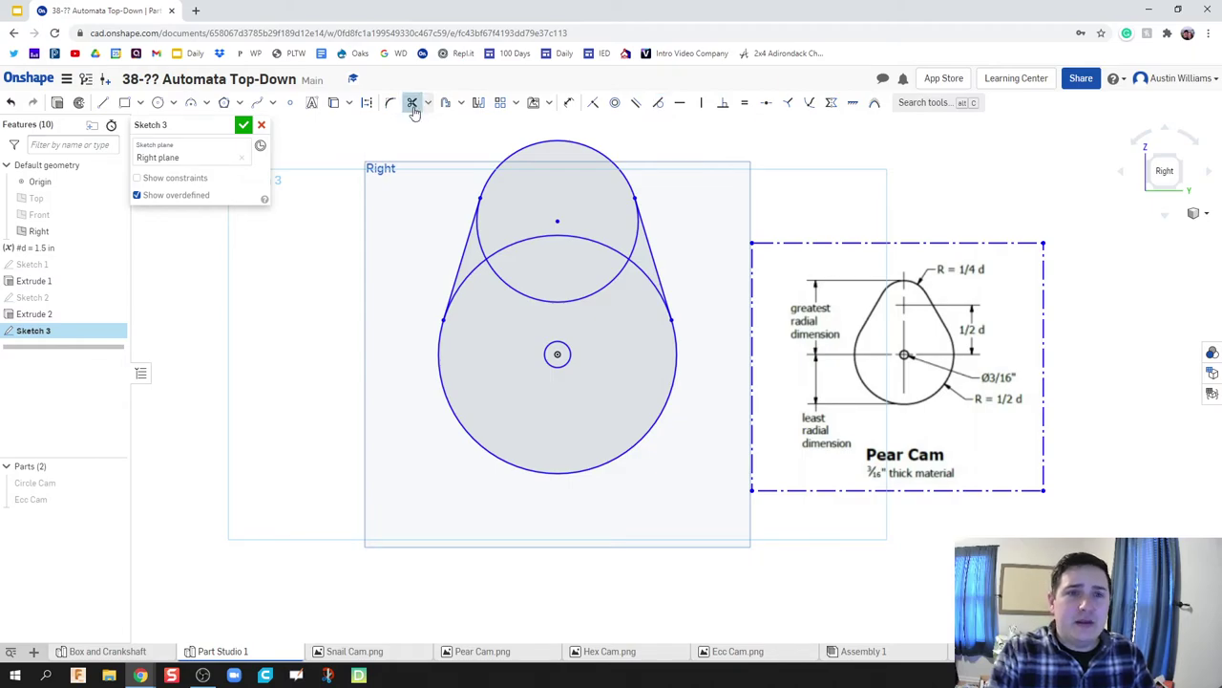
click(484, 256)
click(483, 252)
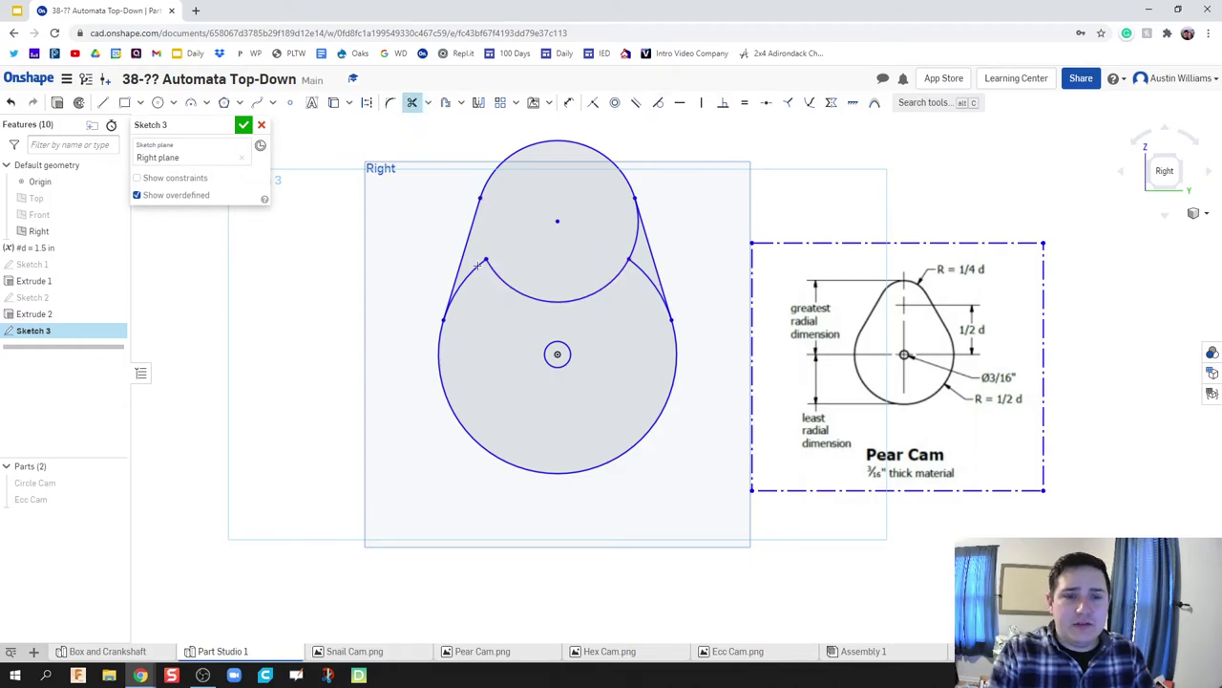
click(482, 269)
click(463, 288)
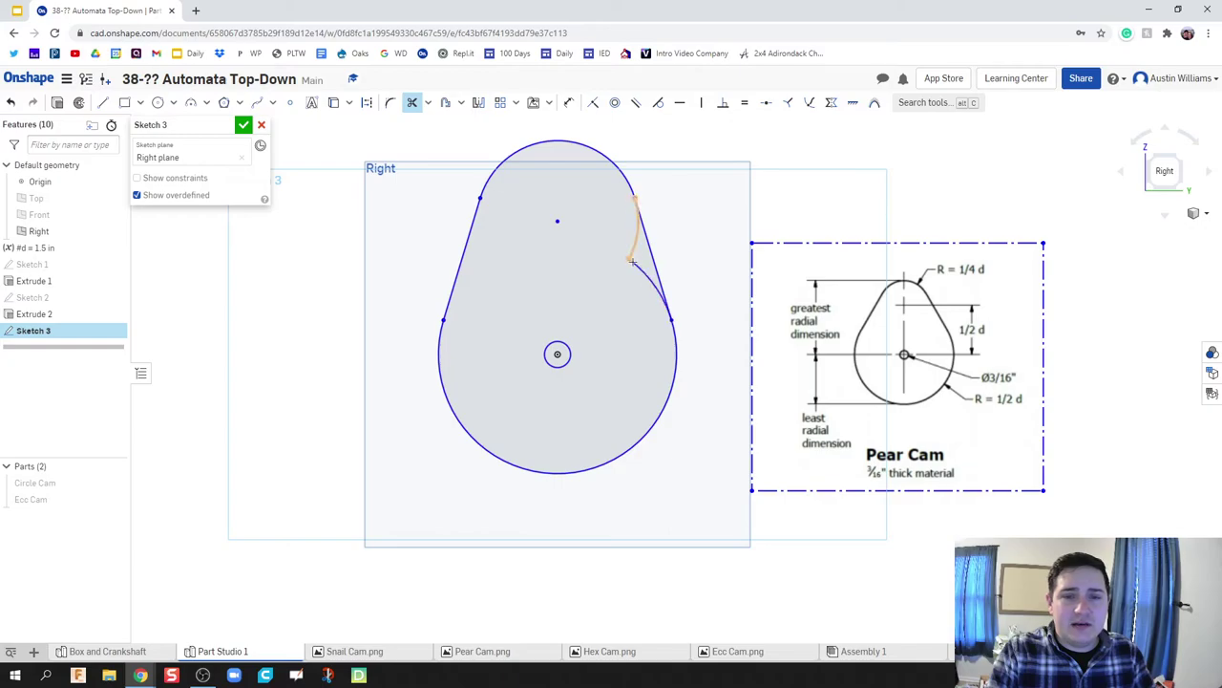
click(632, 263)
click(638, 274)
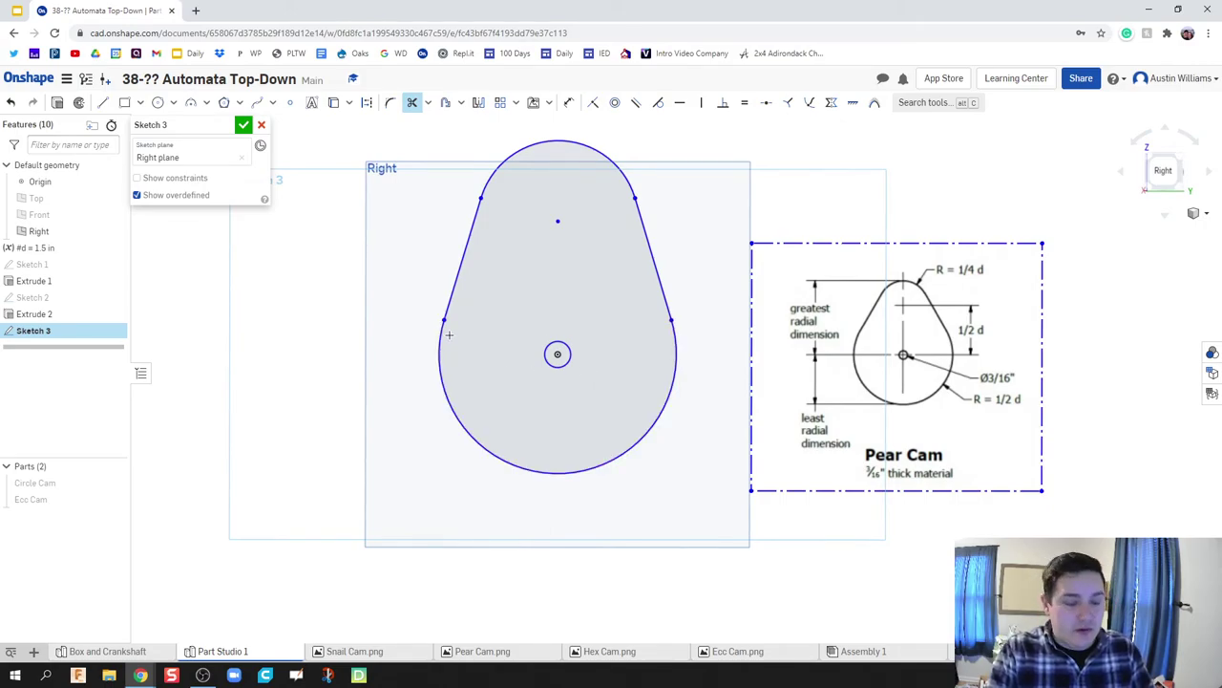
Step: Dimension the top arc's radius as 0.25*#d
key(d)
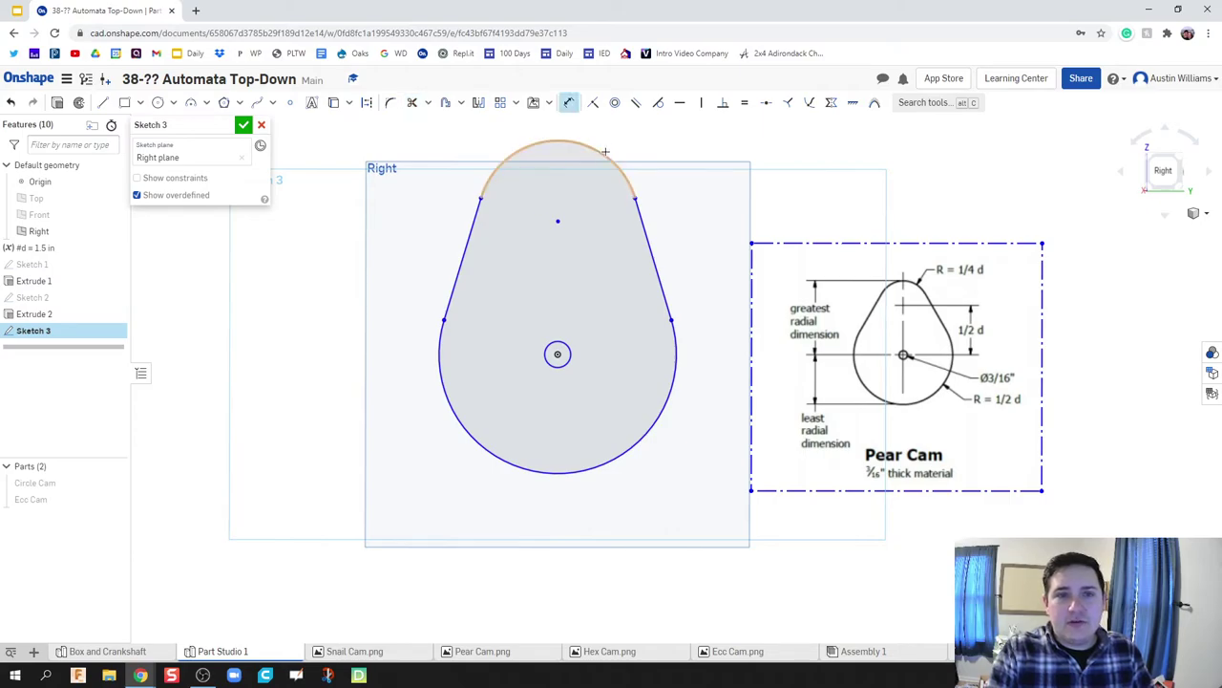
click(605, 152)
click(675, 139)
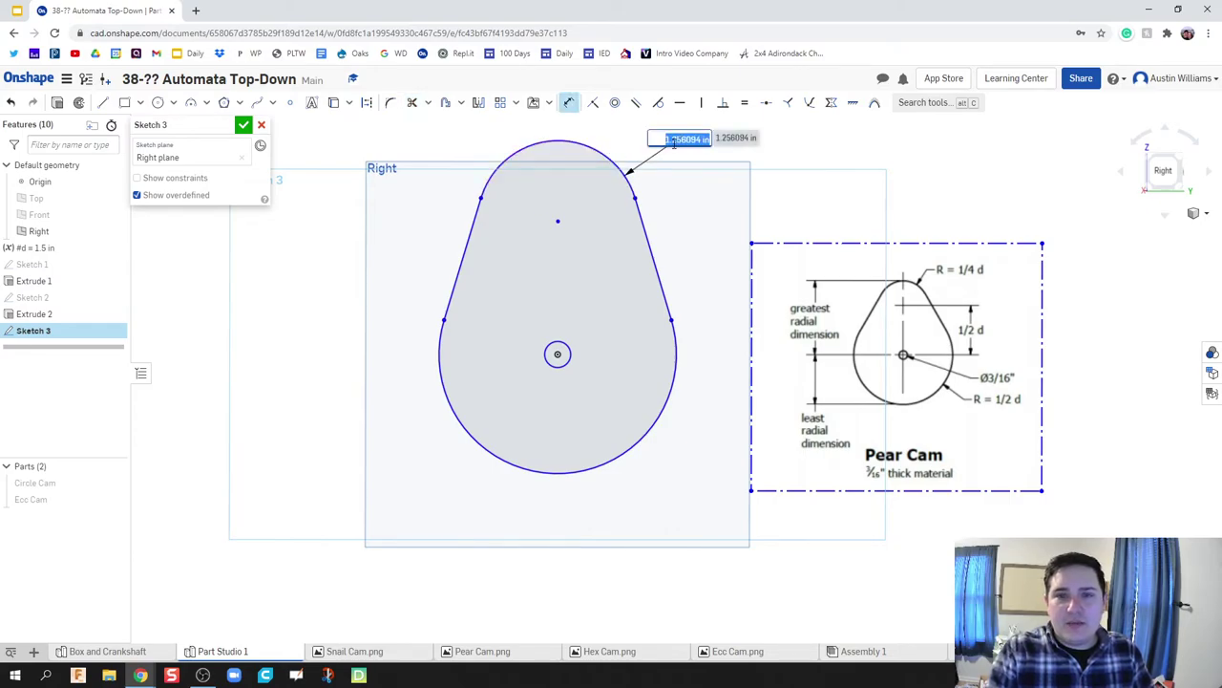
text(0.2)
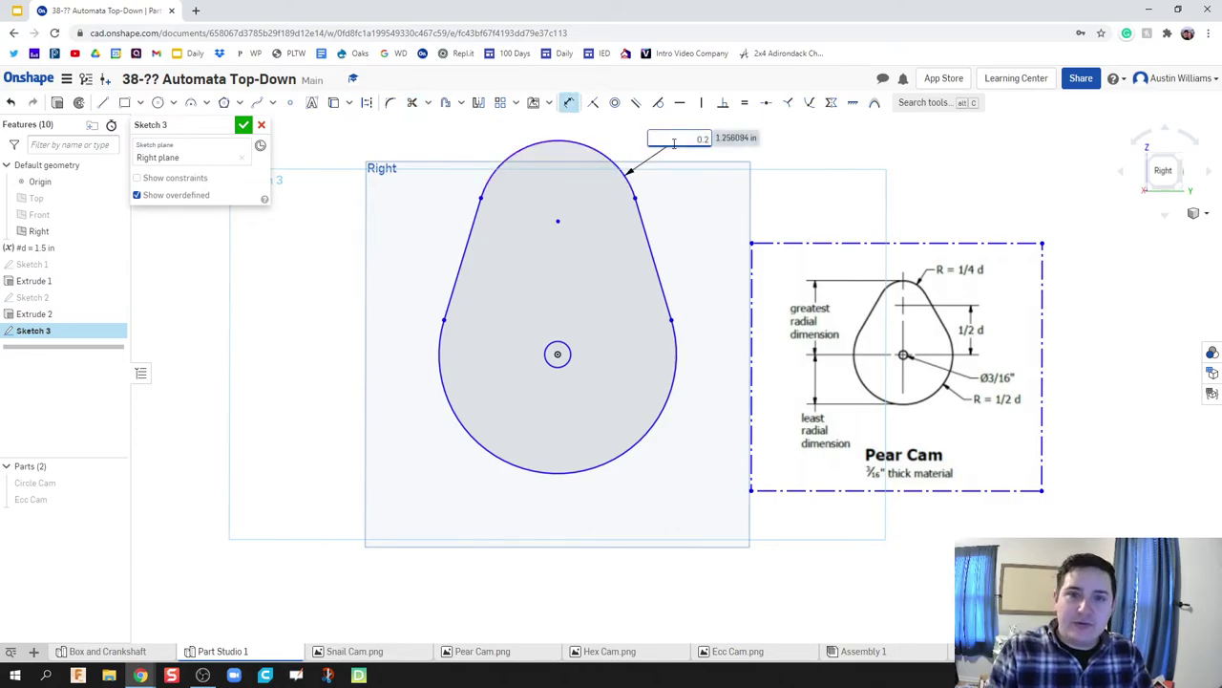
text(5*#d)
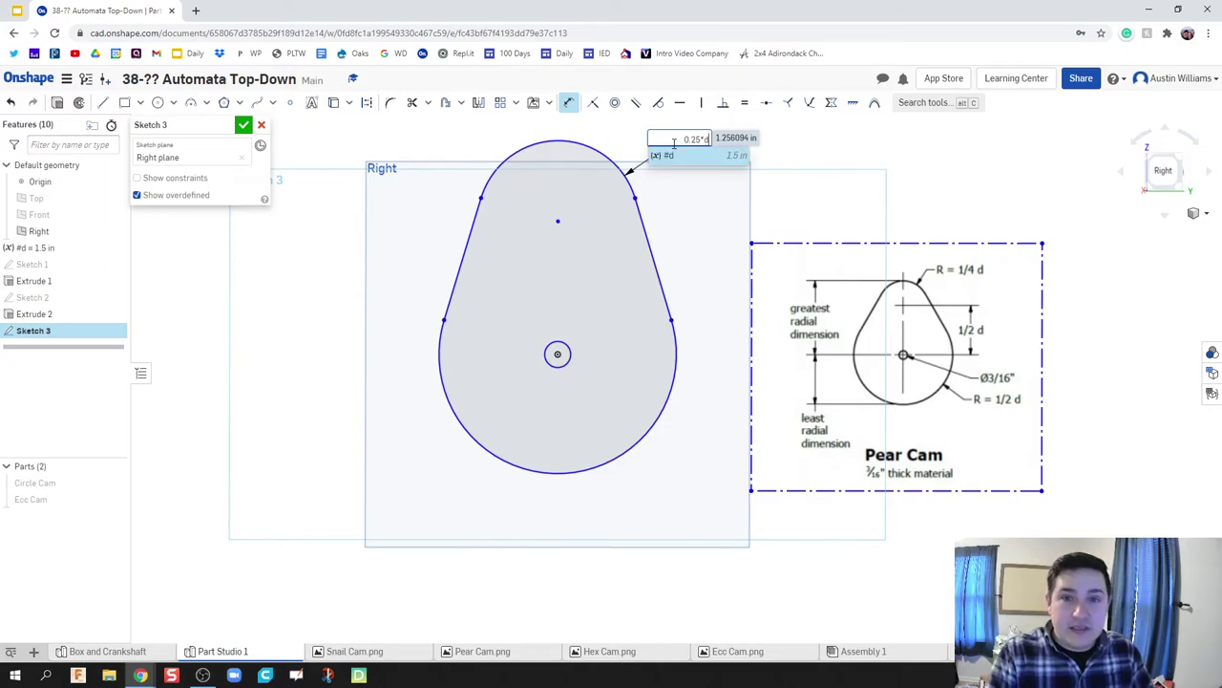
key(Return)
Step: Dimension the bottom arc's radius as 0.5*d
scroll(560, 388, up, 3)
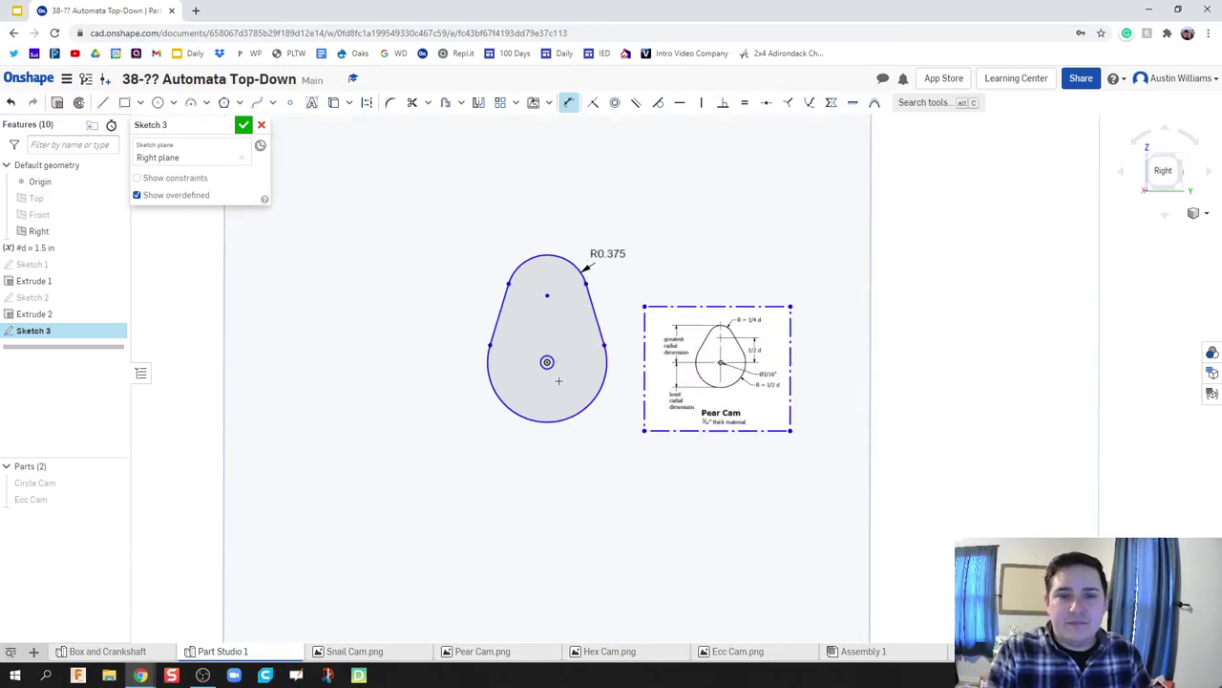
middle_drag(601, 442, 598, 541)
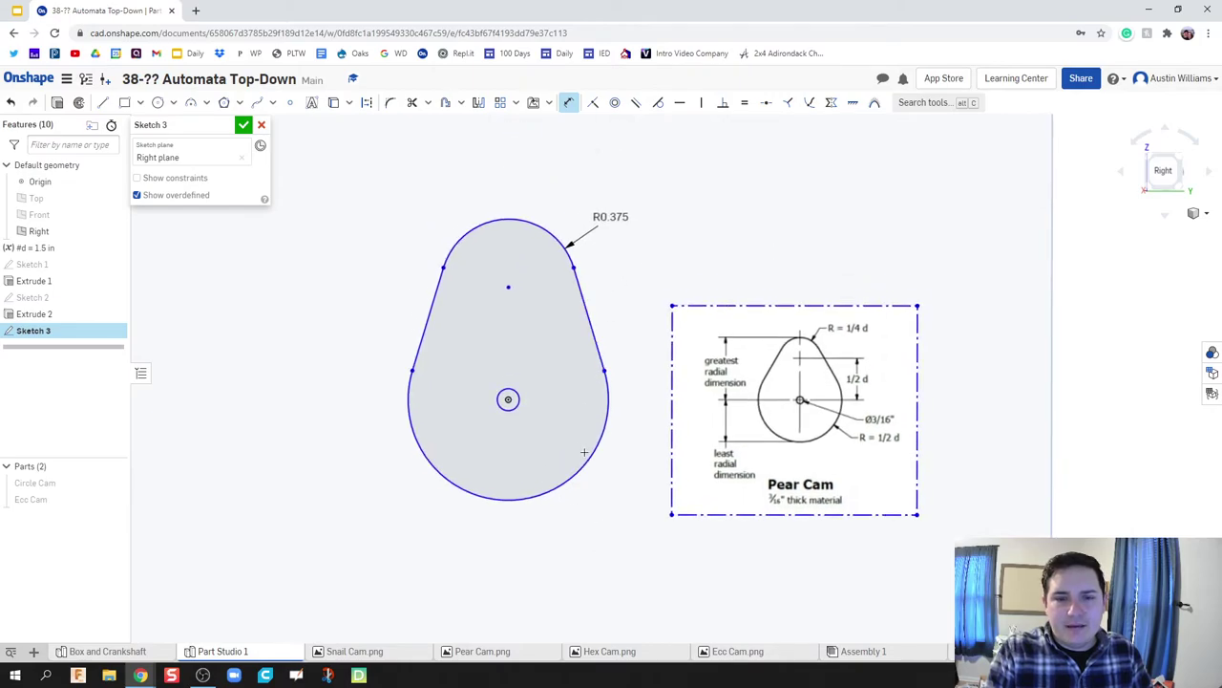
click(614, 431)
click(578, 531)
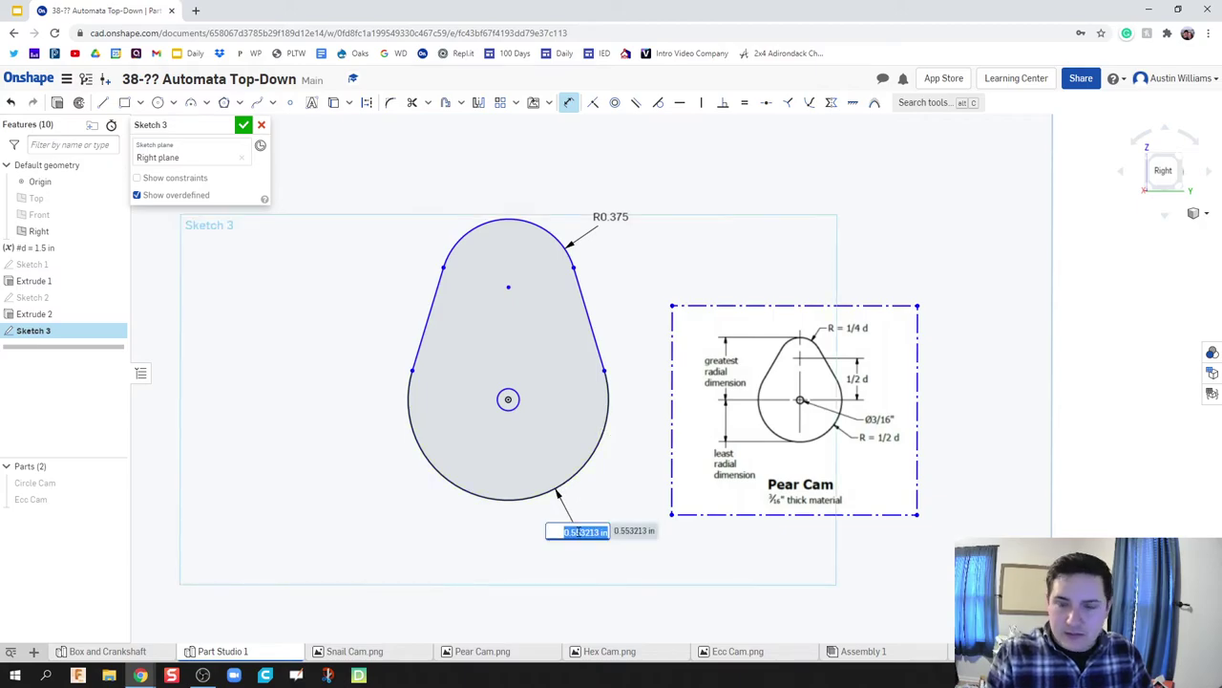
text(0.5*d)
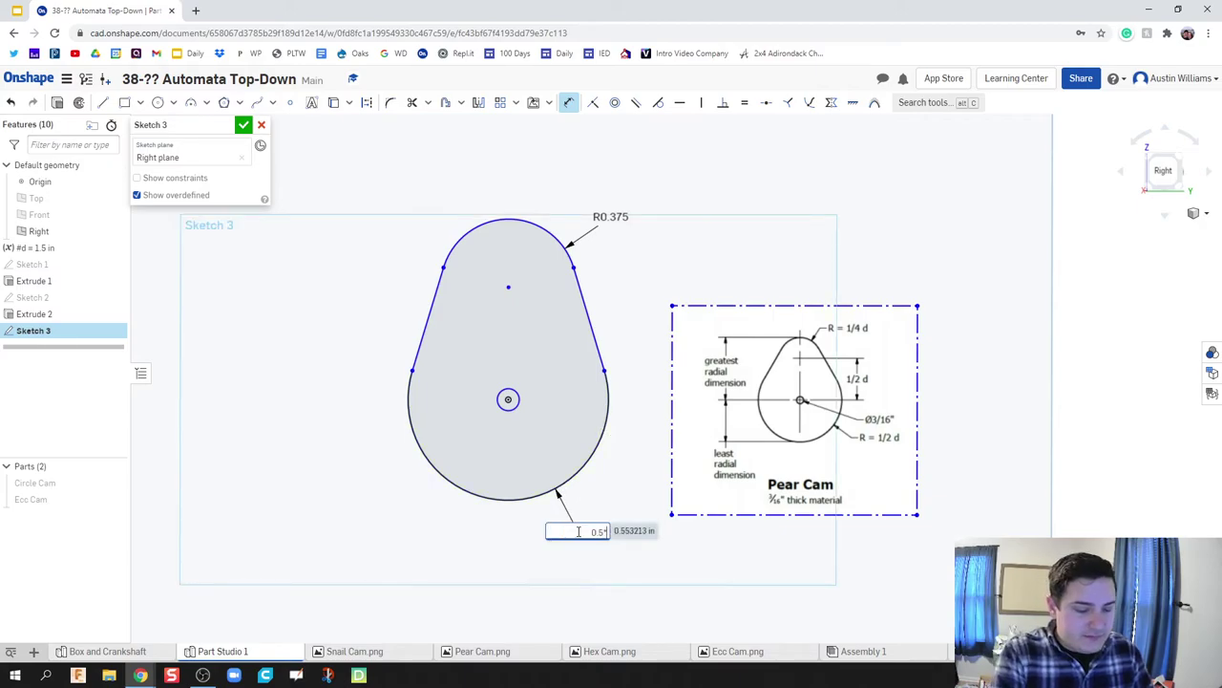
key(Return)
key(Return)
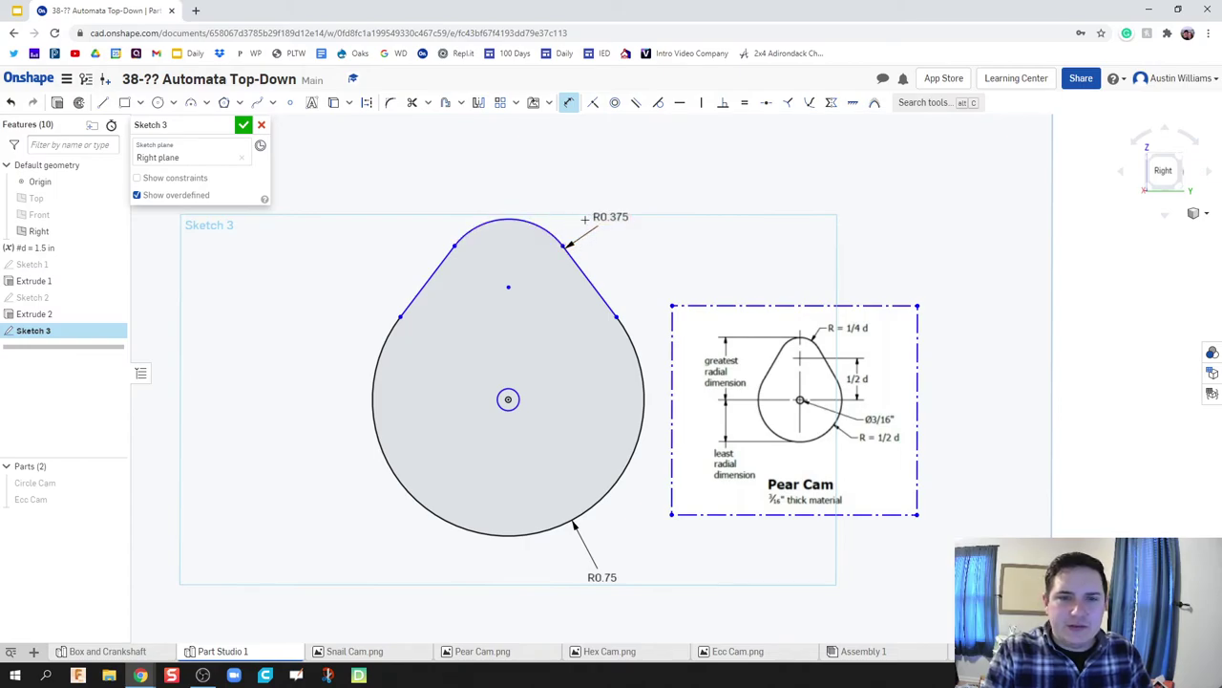
Step: Delete the top arc's radius dimension and re-dimension it, entering 0.25"
drag(604, 216, 578, 204)
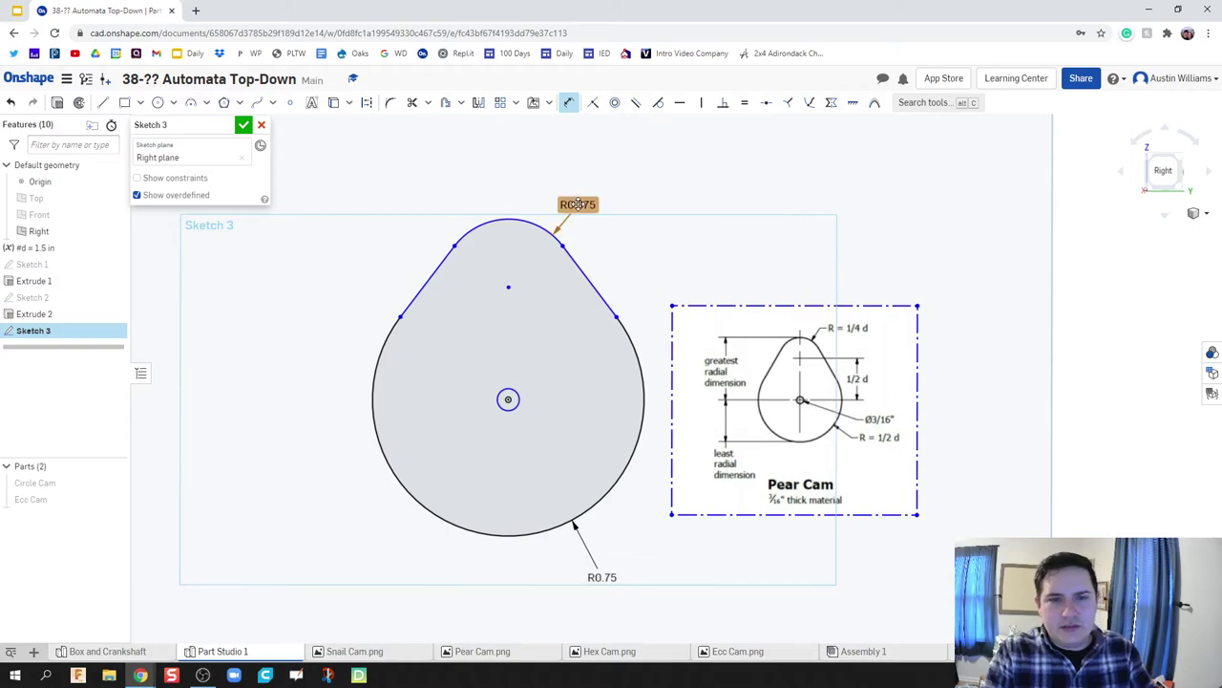
key(Delete)
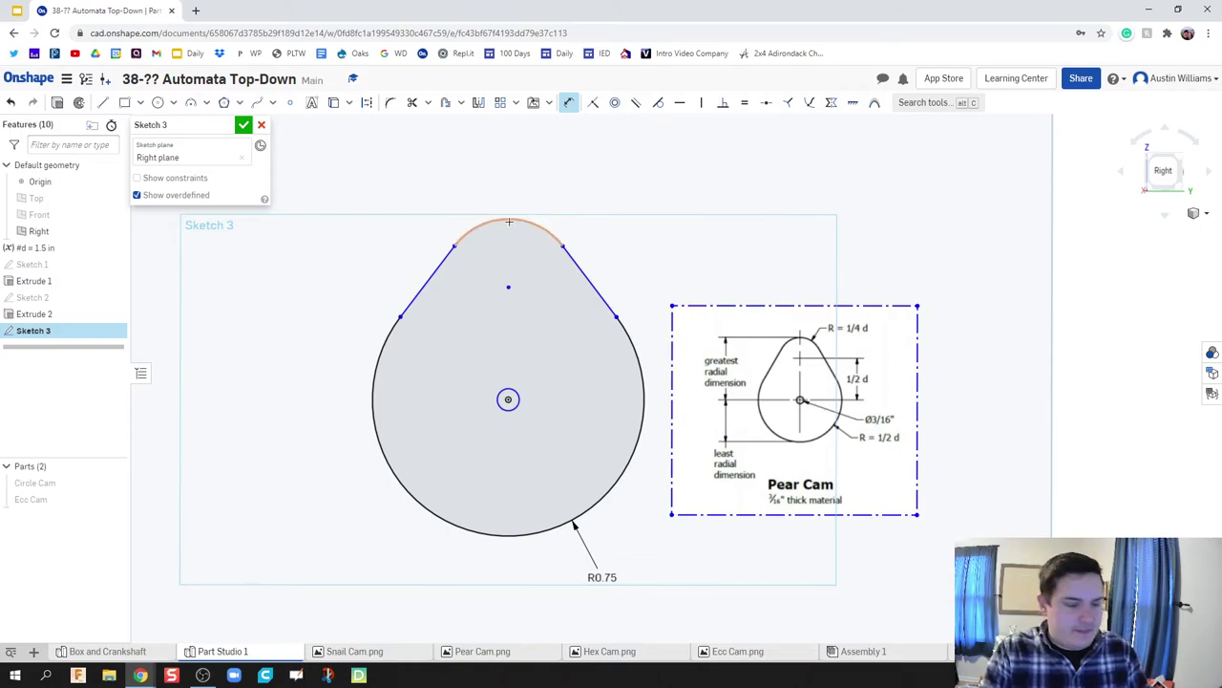
click(514, 217)
click(521, 161)
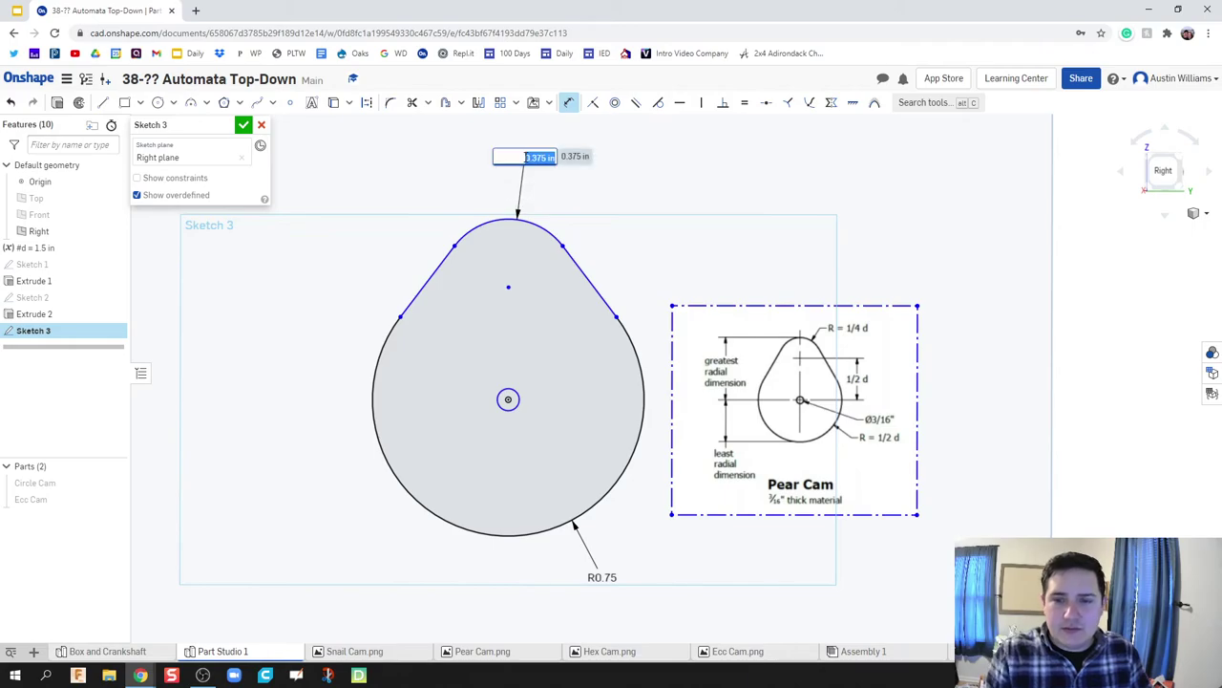
text(0.25")
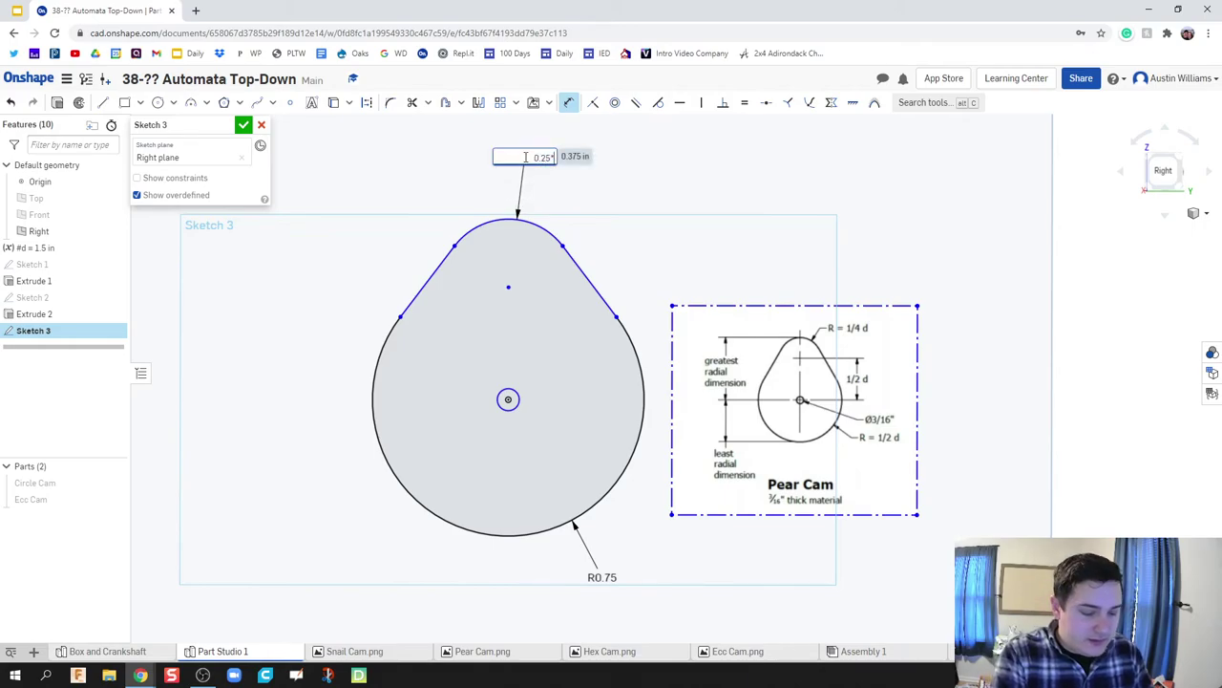
key(Return)
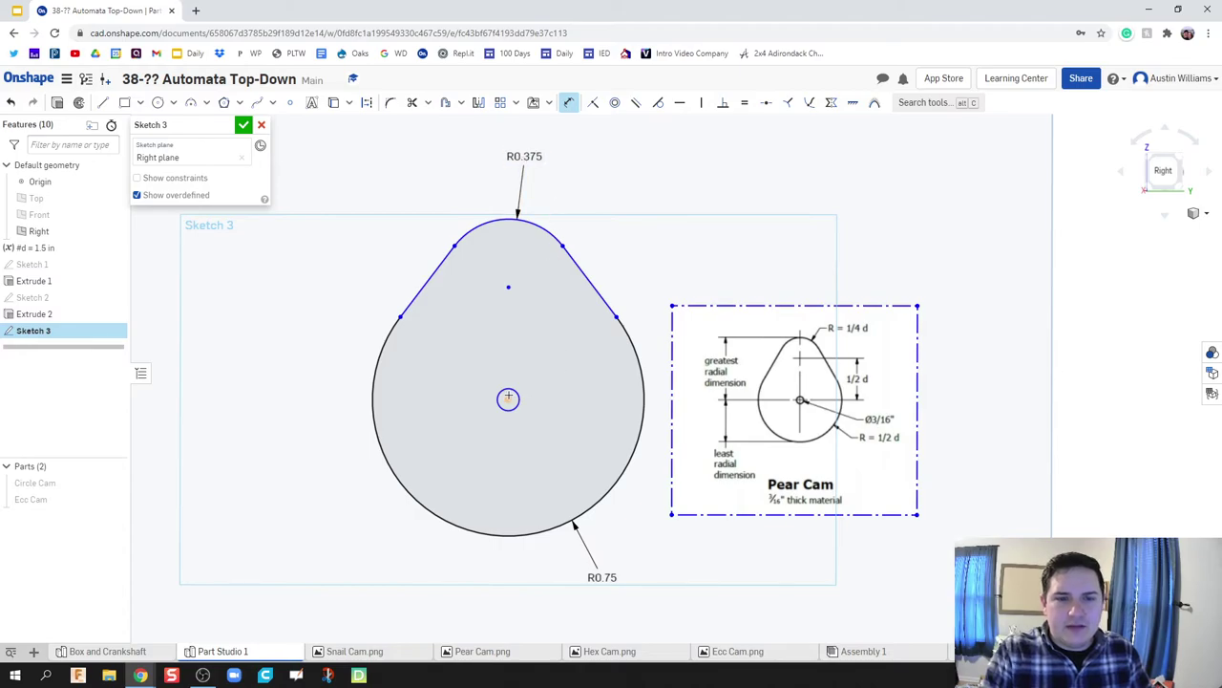
scroll(508, 399, up, 1)
Step: Dimension the centre hole's diameter as 3/16 in
click(518, 399)
click(556, 397)
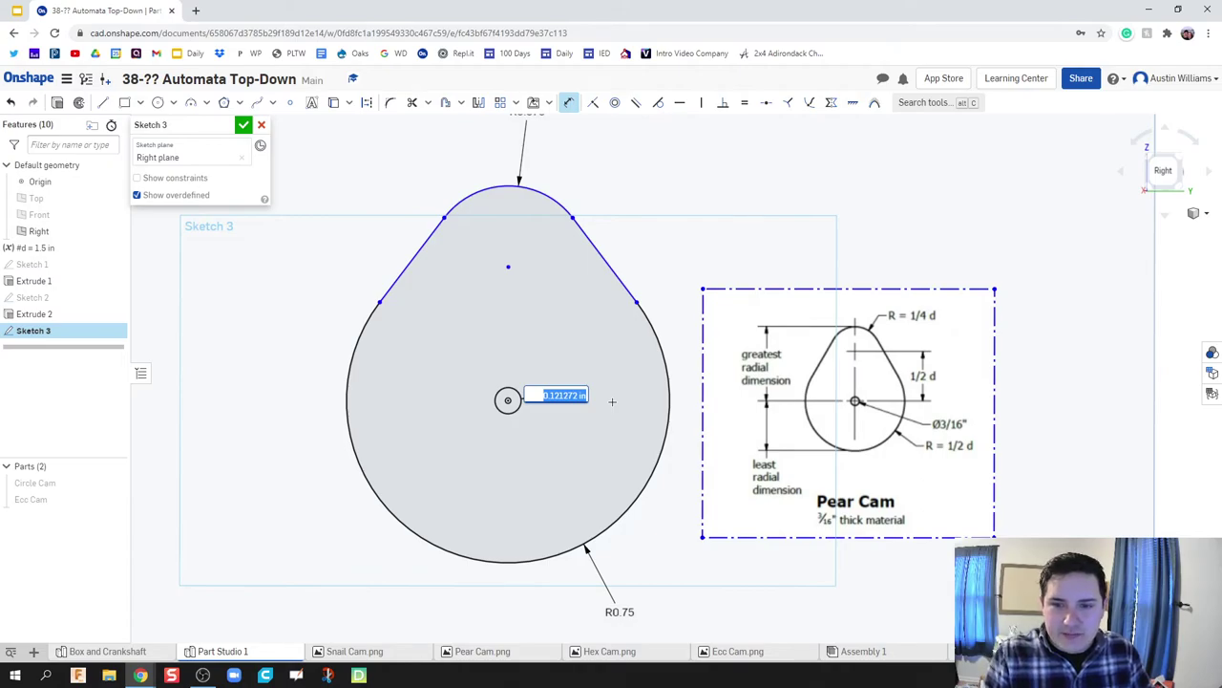
text(3)
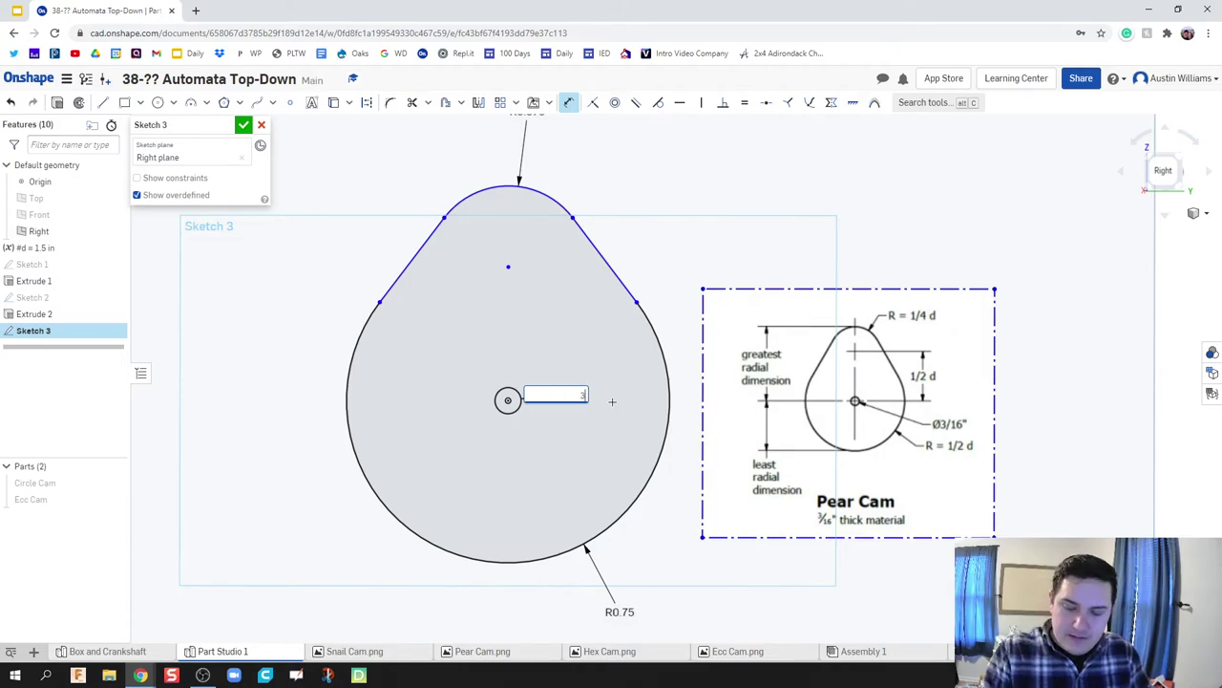
text(/16)
key(Return)
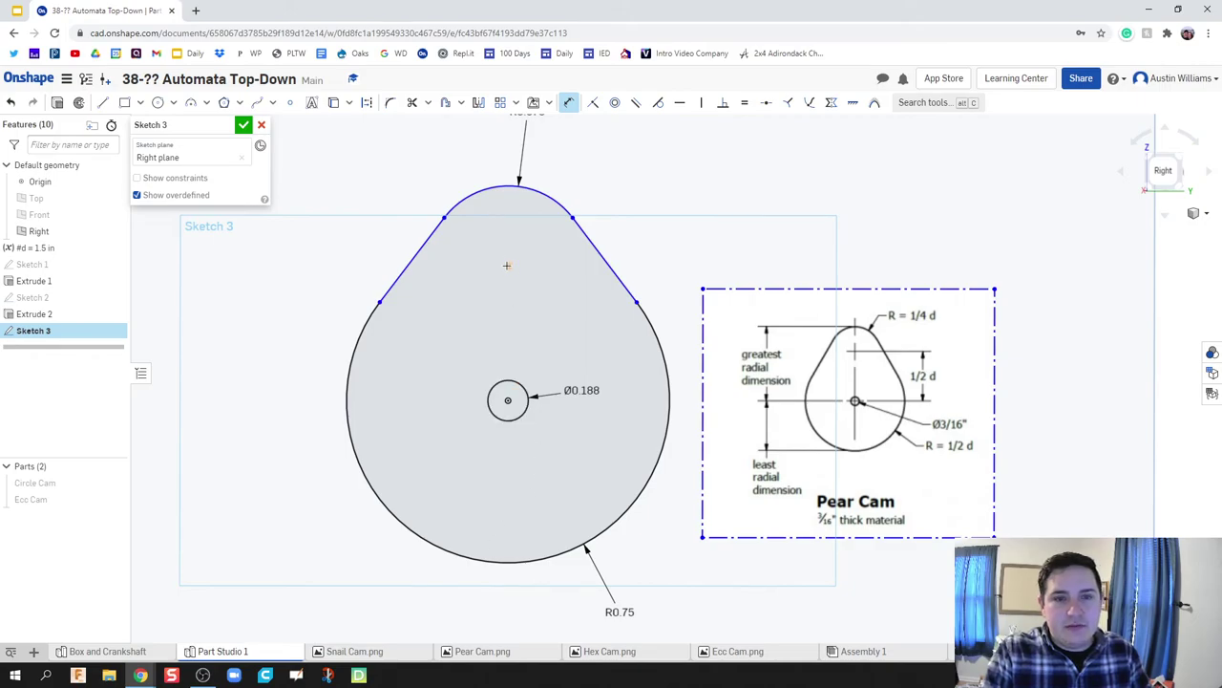
Step: Set the vertical distance from the hole centre to the top arc centre to 0.5*#d
click(508, 400)
click(508, 266)
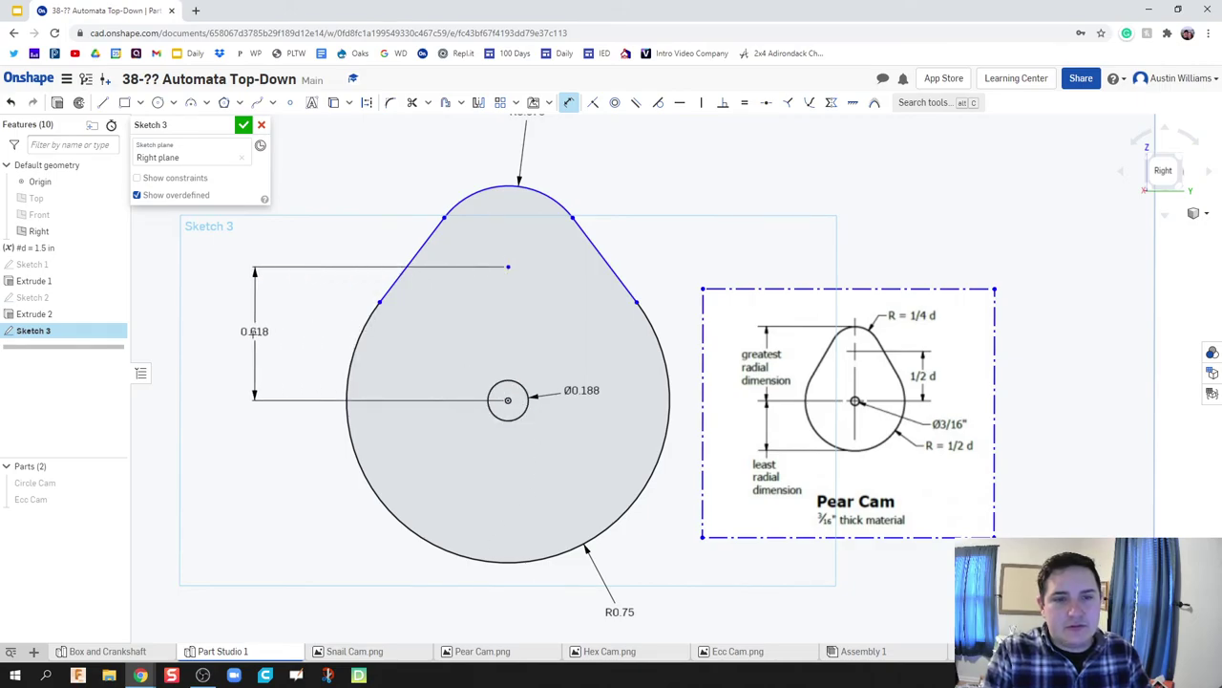
click(253, 336)
text(0.5*#d)
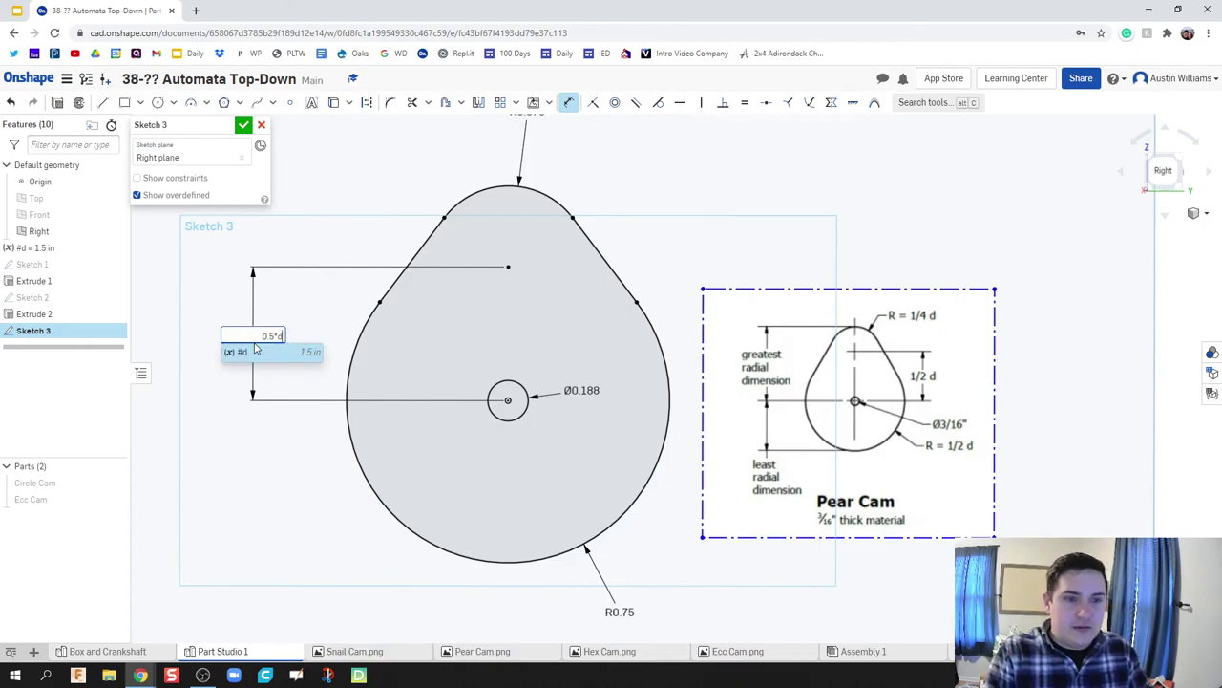
key(Return)
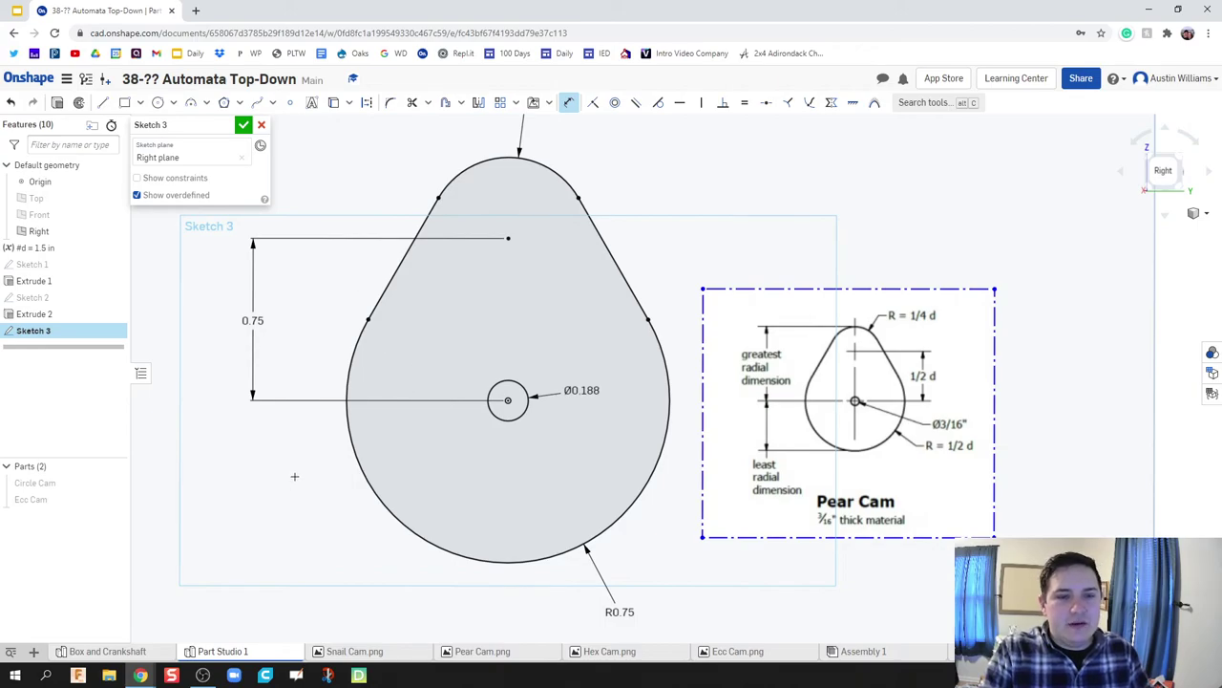
scroll(294, 474, down, 2)
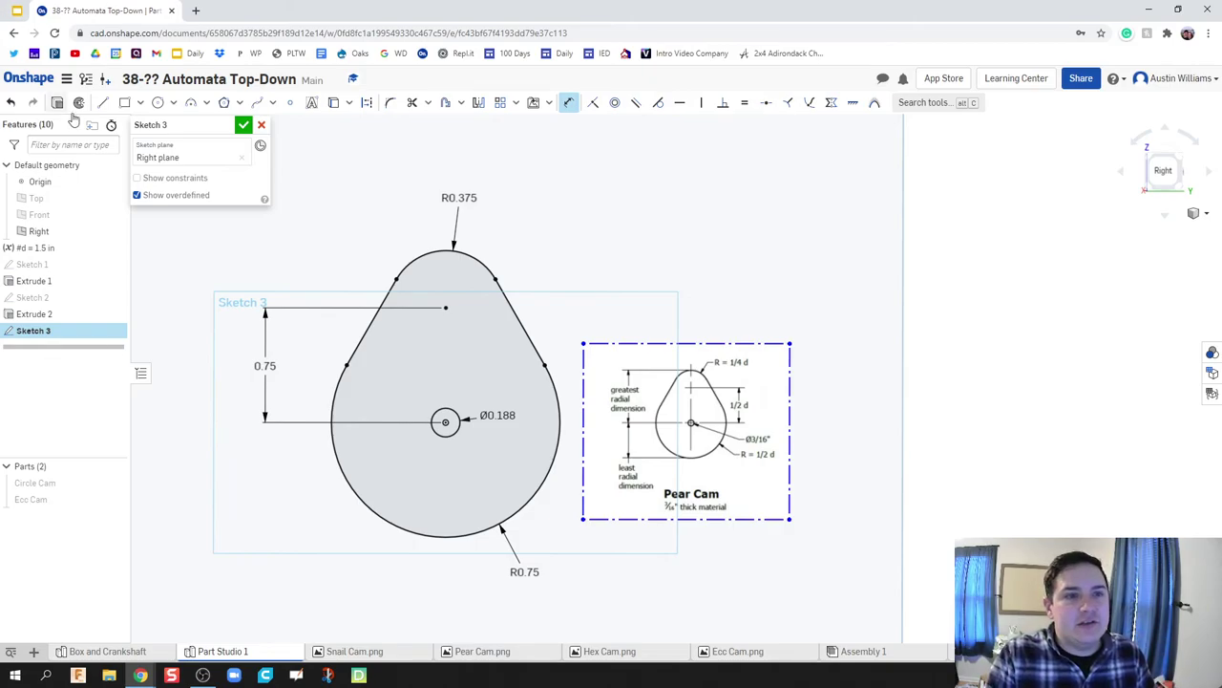
Step: Close the pear cam sketch and extrude its region 3/16 in thick
click(244, 125)
key(Left)
click(1160, 161)
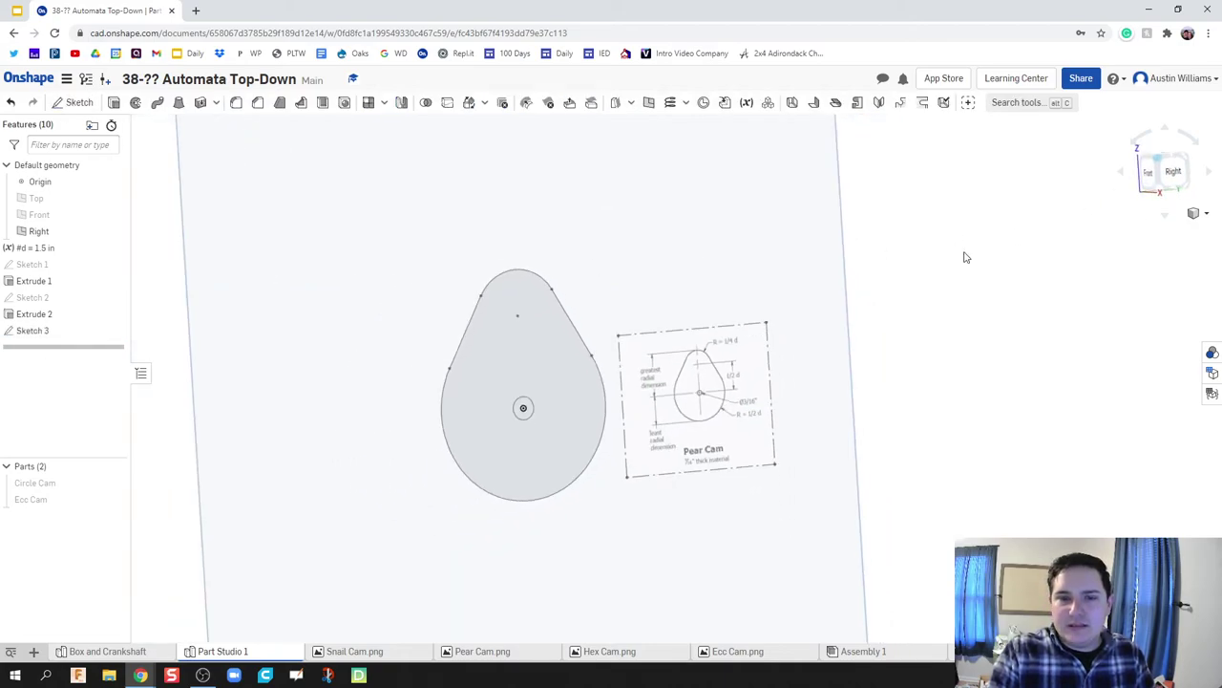
key(shift+e)
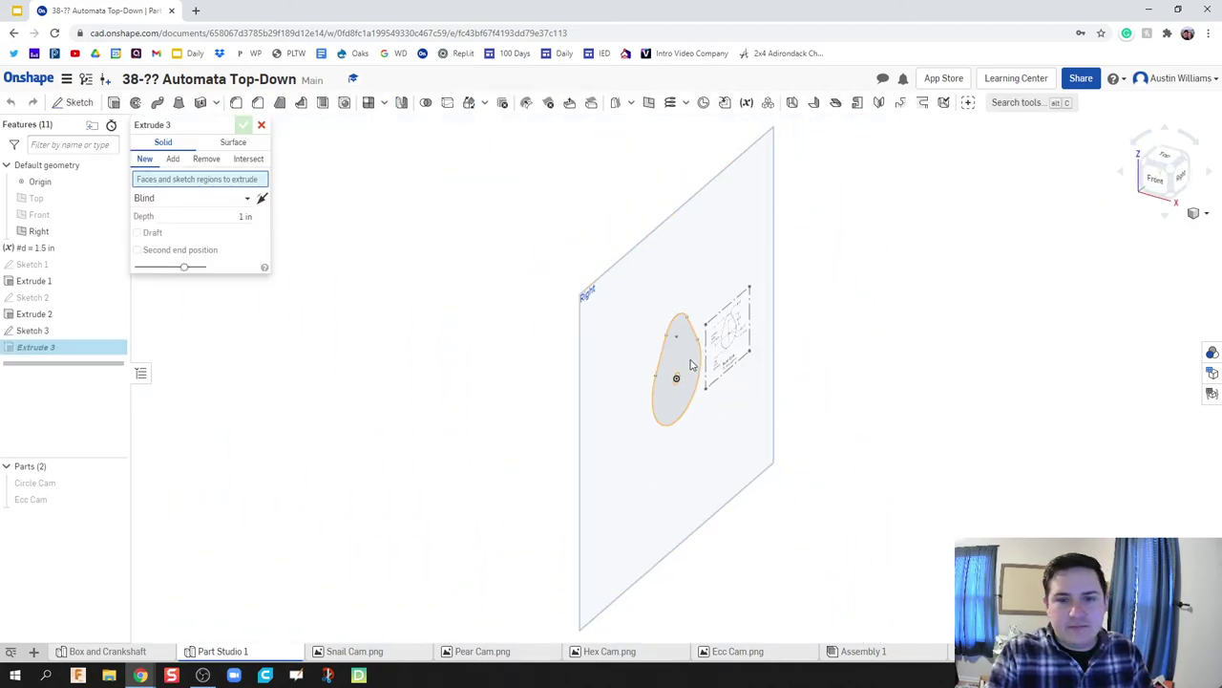
click(687, 363)
click(231, 227)
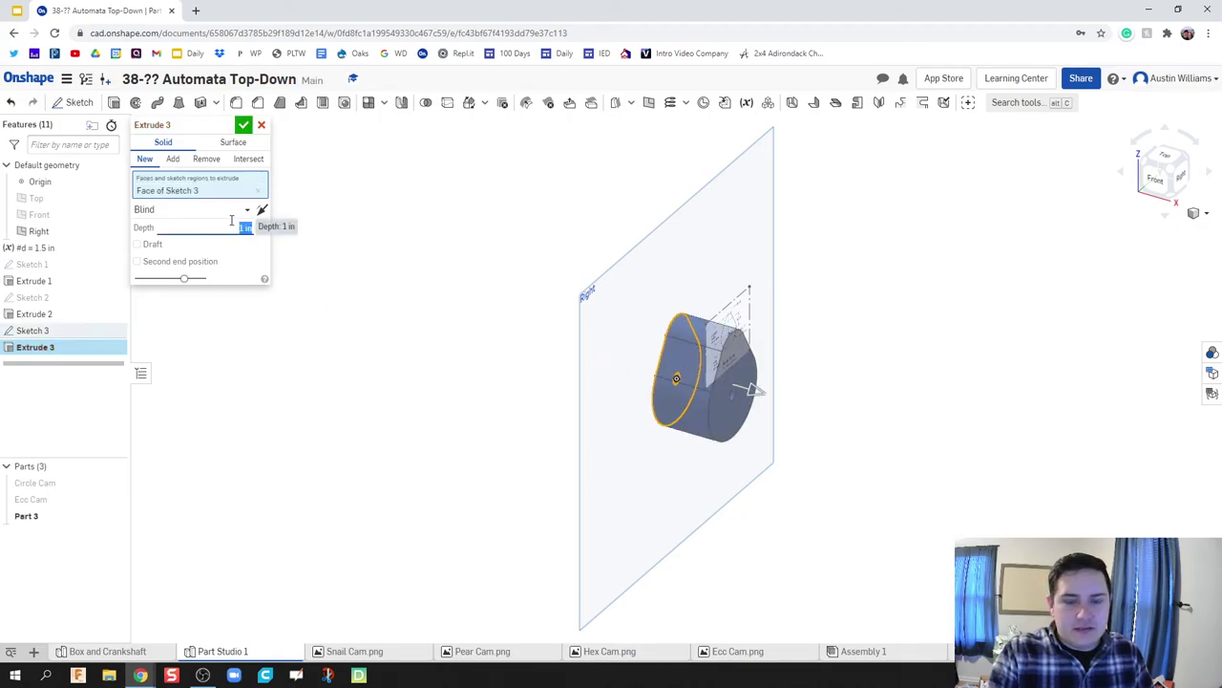
text(3/16)
key(Return)
key(Return)
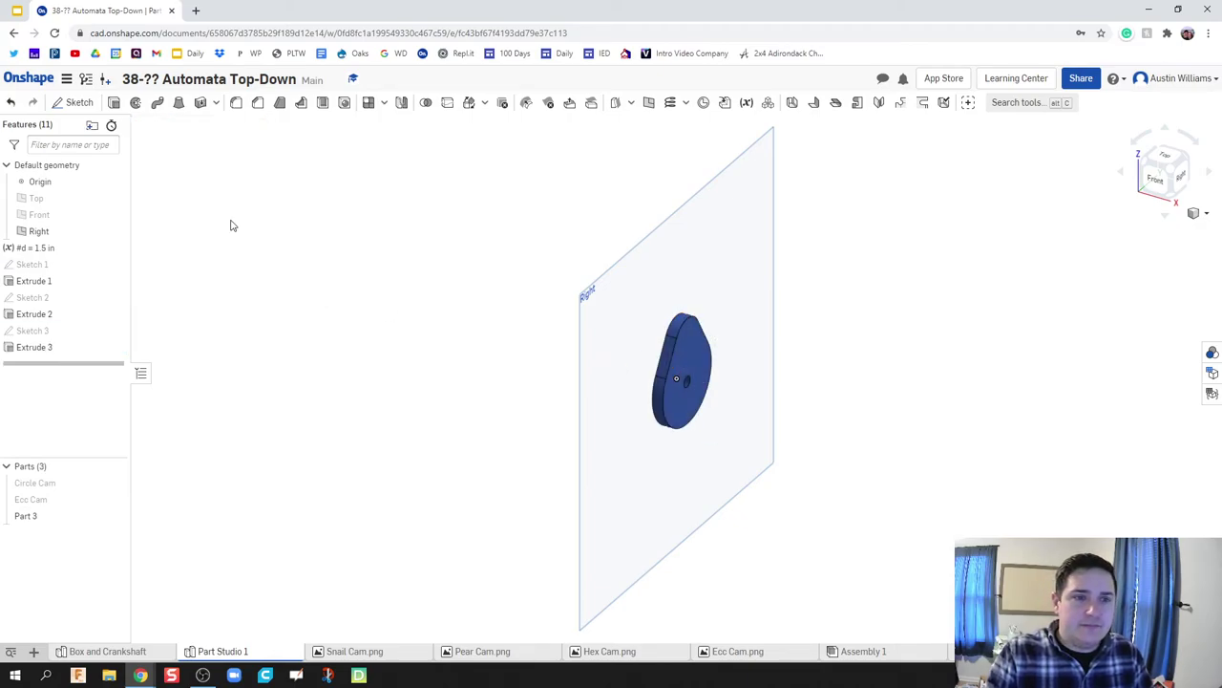
Step: Change variable d to 2.5 in, undoing and redoing to compare cam sizes
middle_drag(437, 379, 362, 391)
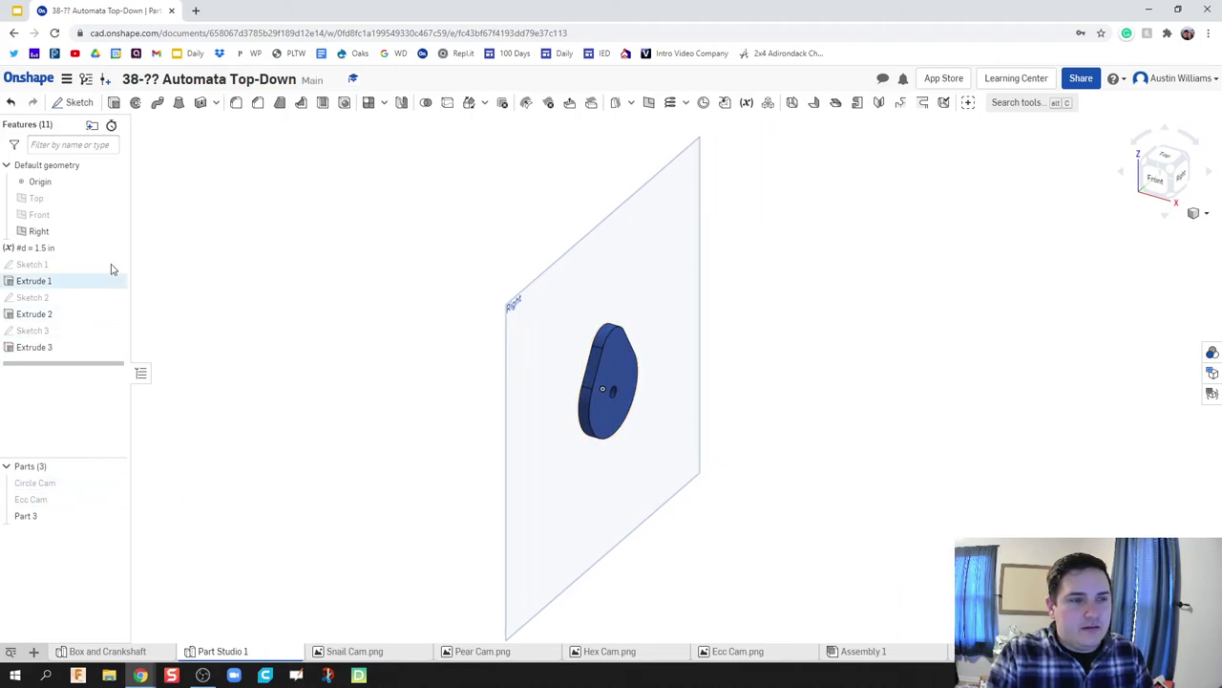
double_click(69, 250)
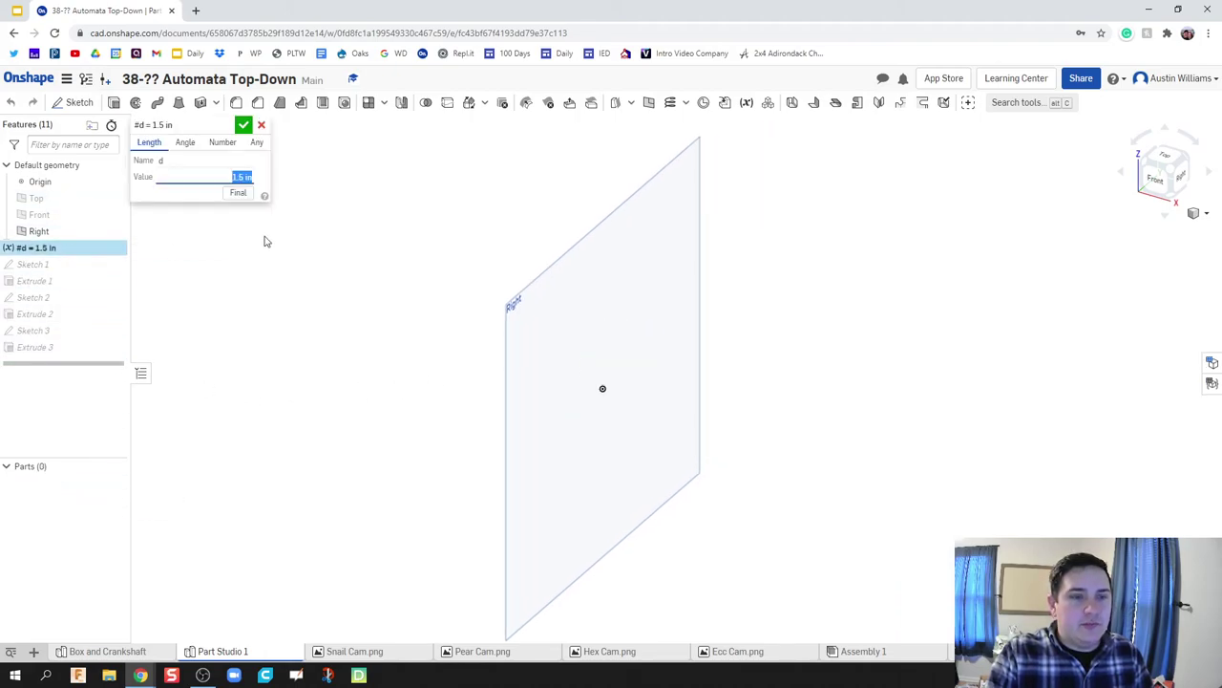
text(2.5)
key(Return)
click(243, 125)
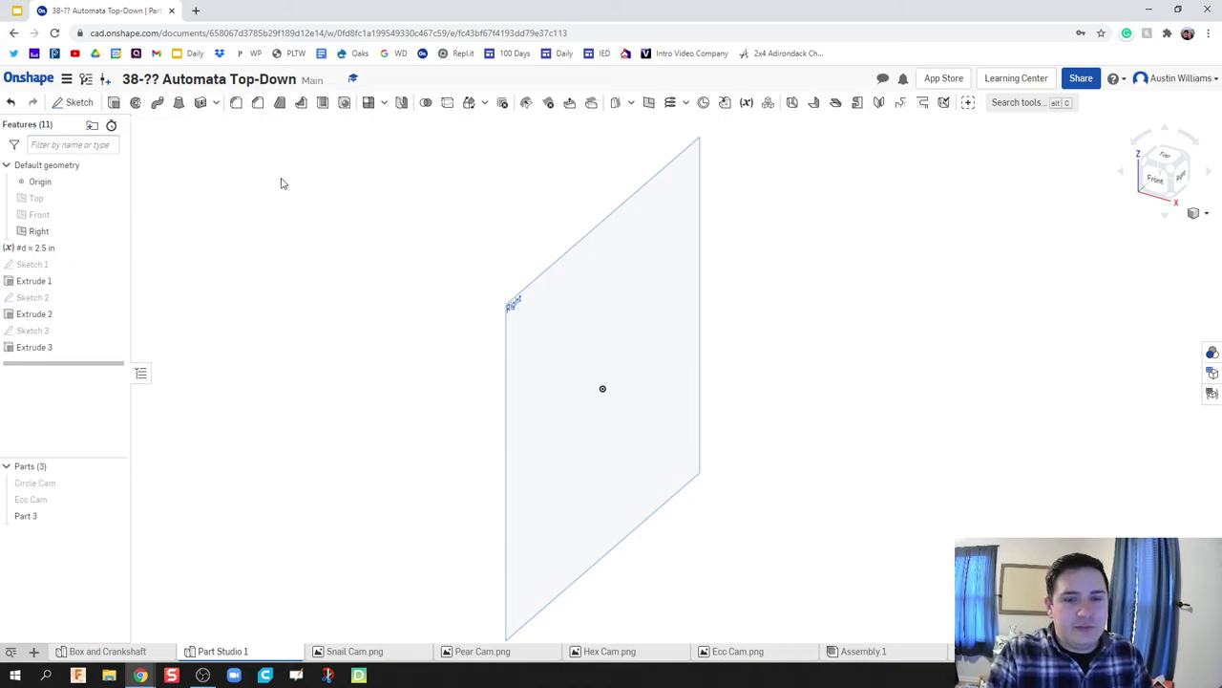
right_drag(373, 341, 394, 315)
key(ctrl+z)
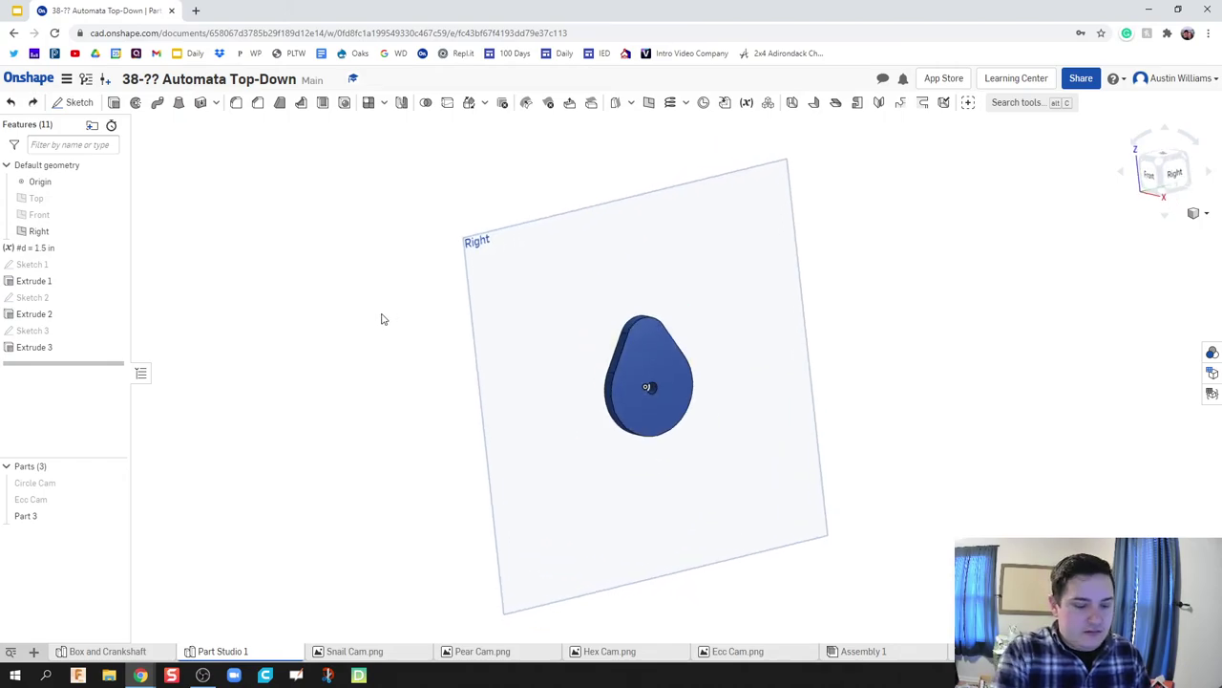
key(ctrl+y)
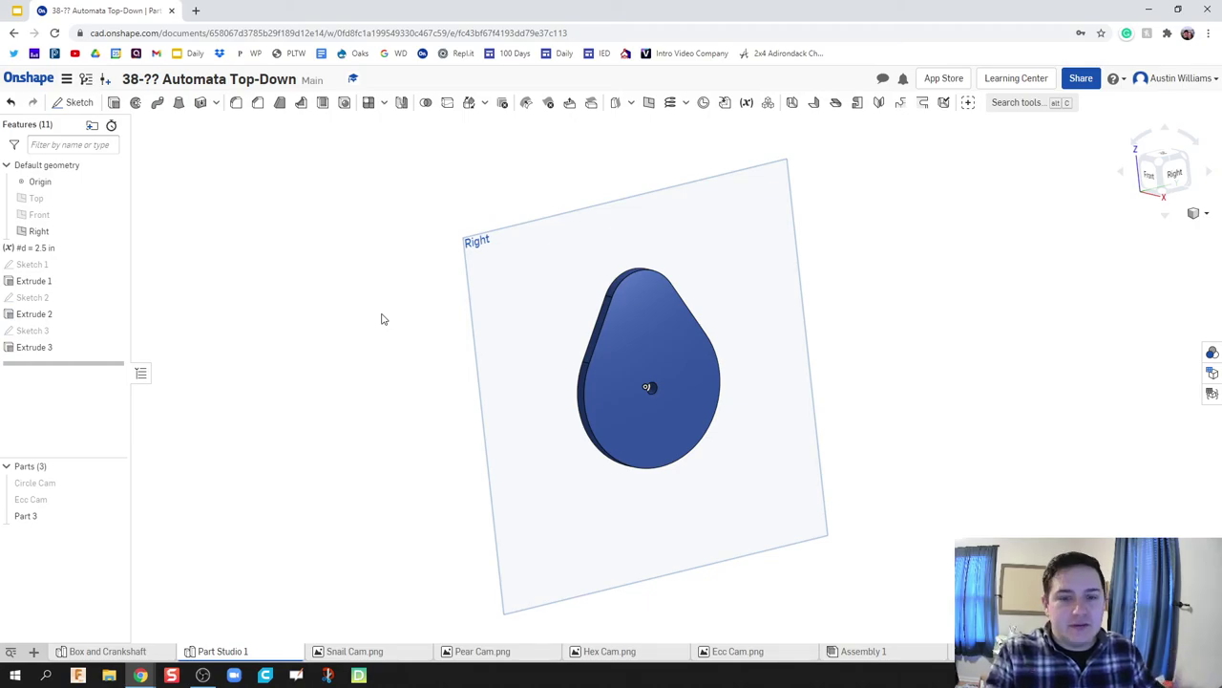
right_drag(454, 441, 481, 430)
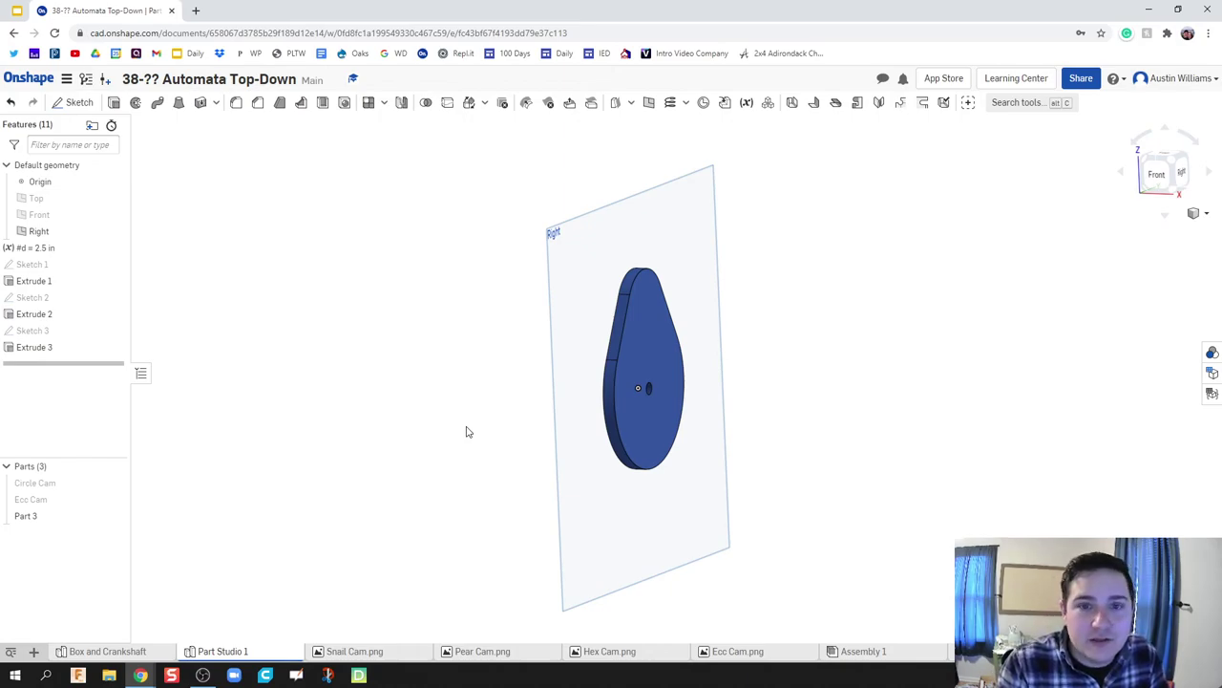
click(626, 302)
click(640, 276)
click(631, 279)
click(470, 290)
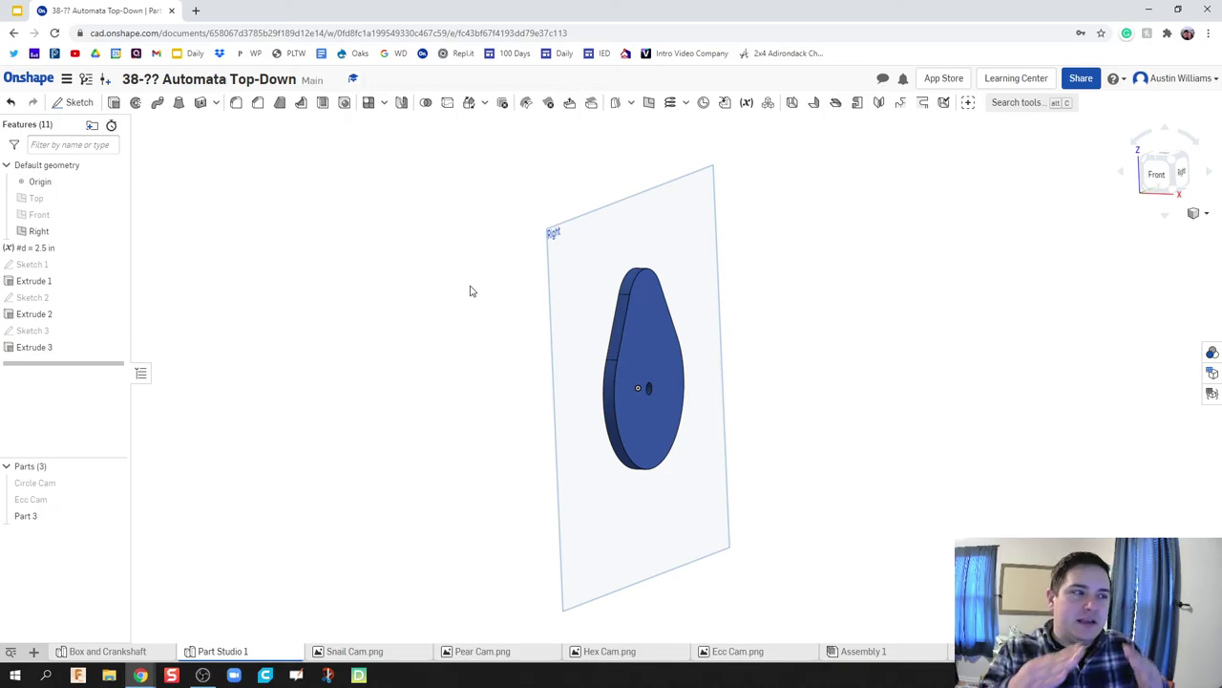